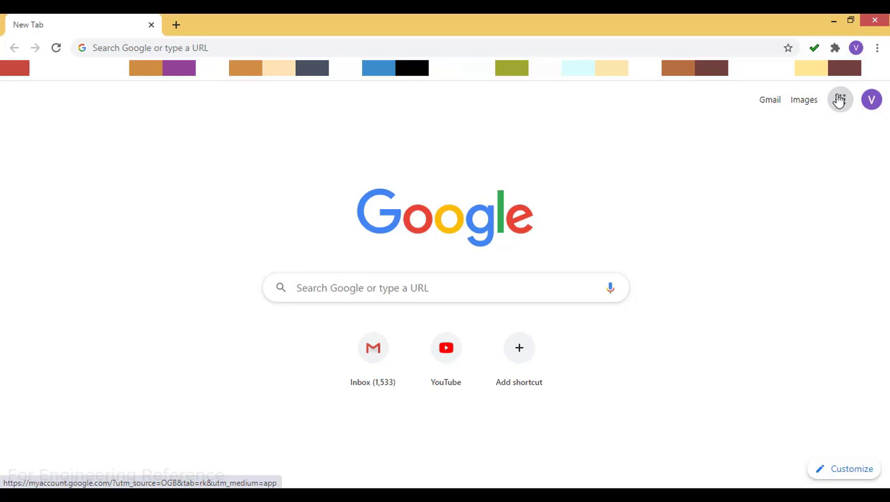
Show the Google apps launcher from the account area of Chrome's New Tab page
{"action": "left_click", "coordinate": [840, 99]}
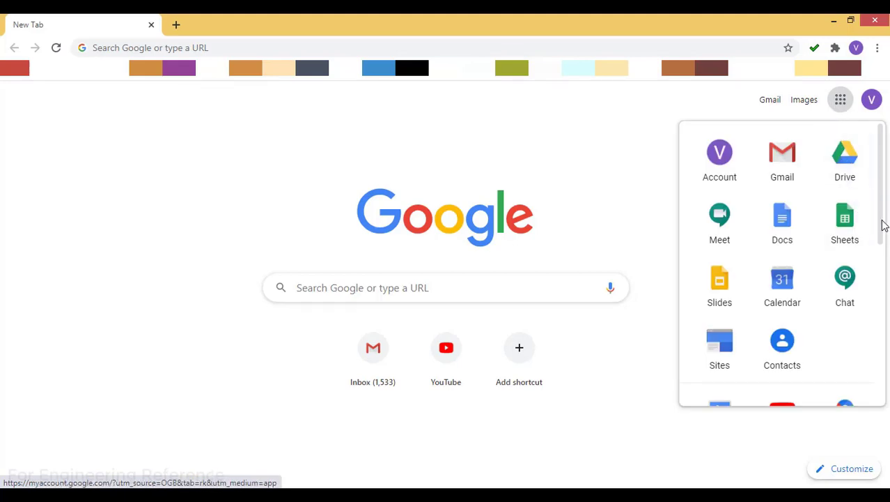
Scroll down the Google apps list and launch Classroom, which shows no classes yet
{"action": "scroll", "coordinate": [882, 239], "scroll_direction": "down", "scroll_amount": 1}
{"action": "left_click_drag", "start_coordinate": [882, 239], "coordinate": [878, 368]}
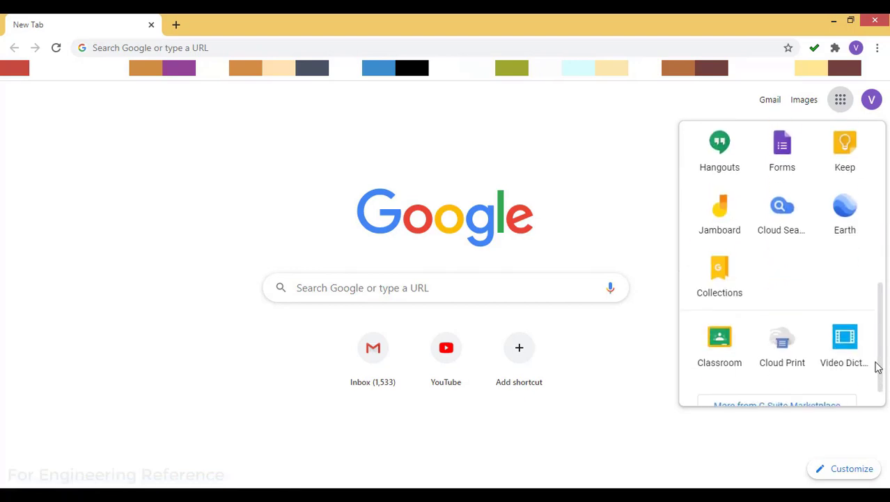
{"action": "left_click", "coordinate": [722, 342]}
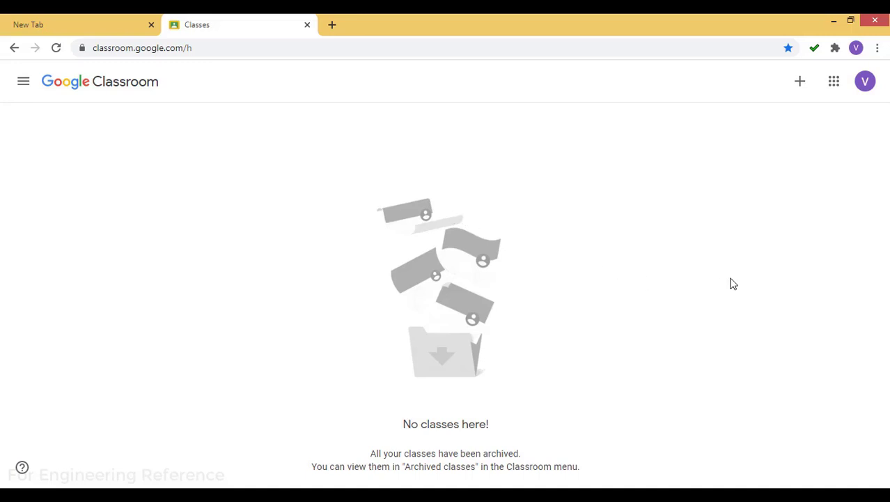
Start a new class named 'I year B.Tech' with section A
{"action": "left_click", "coordinate": [799, 82]}
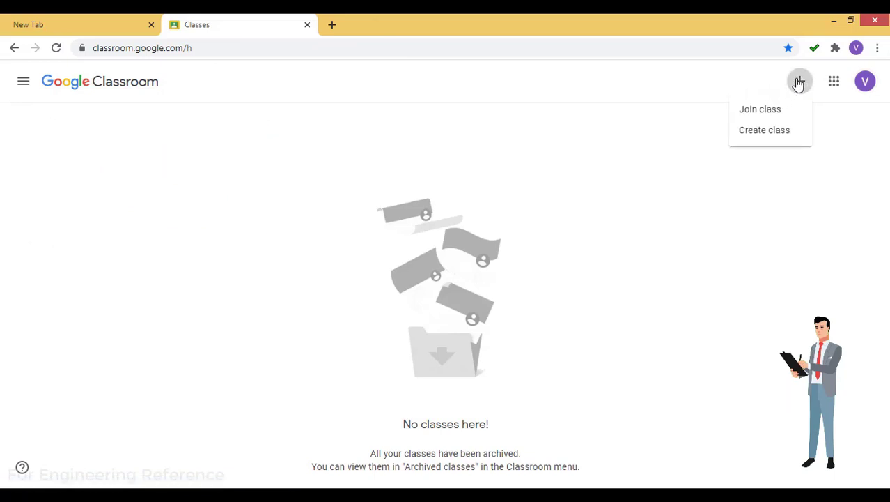
{"action": "left_click", "coordinate": [678, 202]}
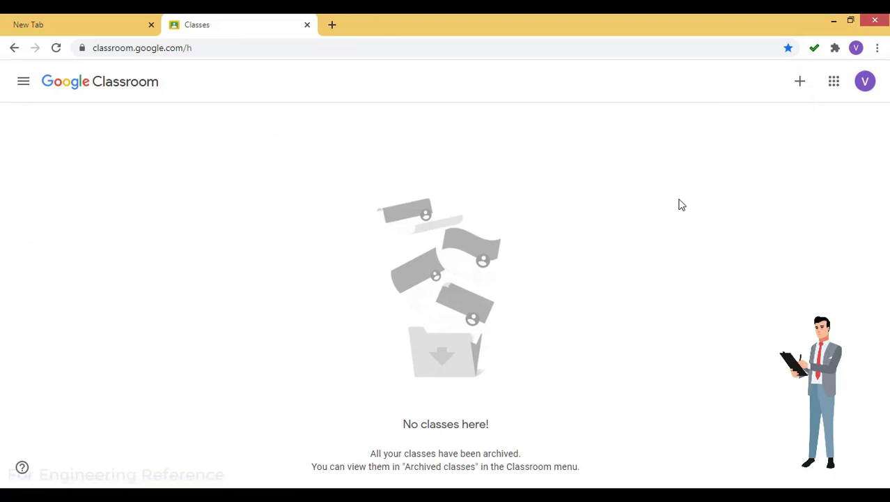
{"action": "left_click", "coordinate": [801, 85]}
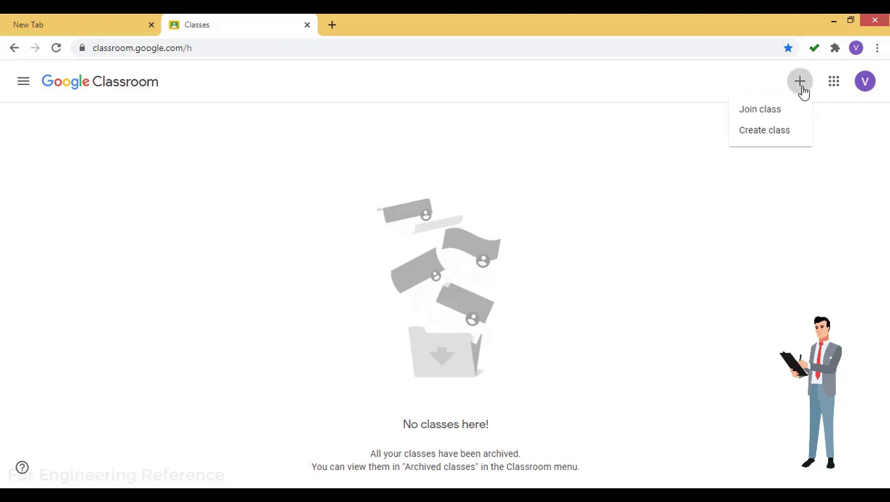
{"action": "left_click", "coordinate": [776, 129]}
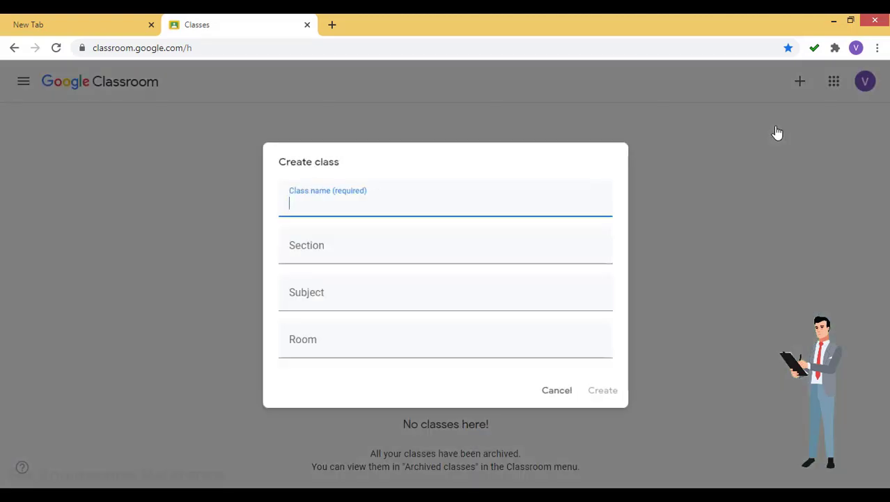
{"action": "type", "text": "I year B.Tech."}
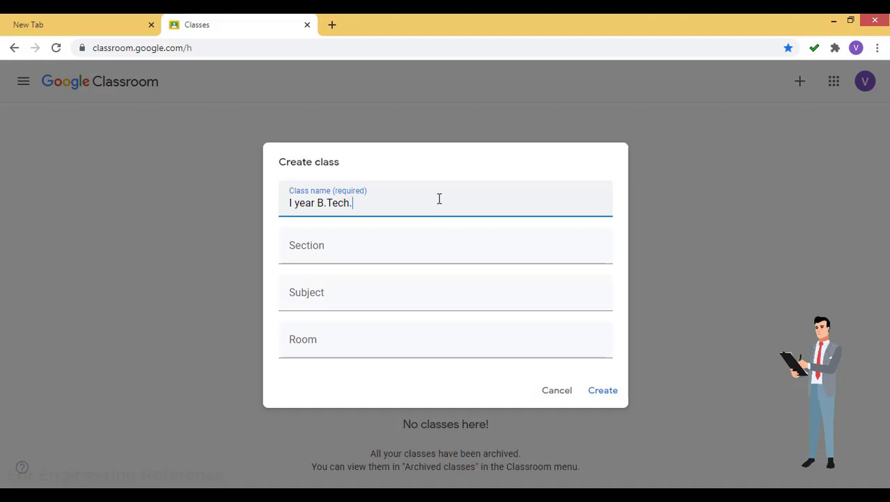
{"action": "key", "text": "Tab"}
{"action": "type", "text": "A"}
{"action": "key", "text": "Tab"}
Set subject Basic Electronics and room 001, and create the class
{"action": "type", "text": "Basic"}
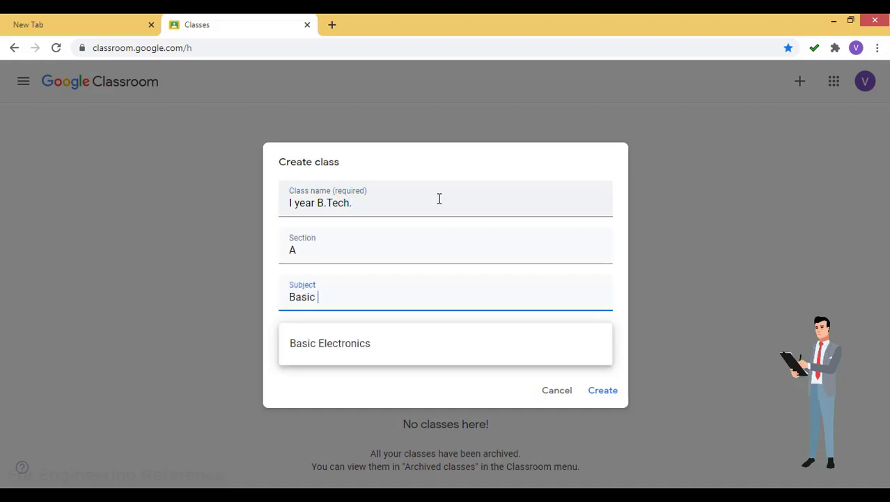
{"action": "left_click", "coordinate": [354, 342]}
{"action": "left_click", "coordinate": [344, 342]}
{"action": "type", "text": "001"}
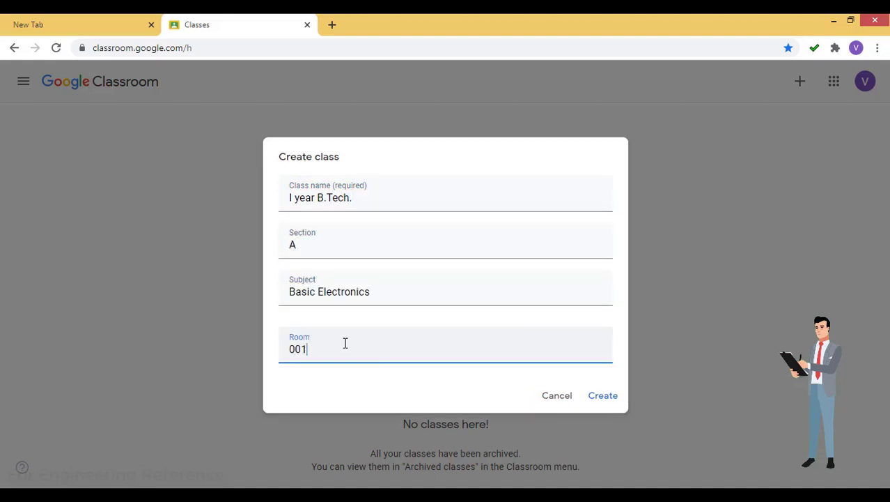
{"action": "left_click", "coordinate": [608, 397]}
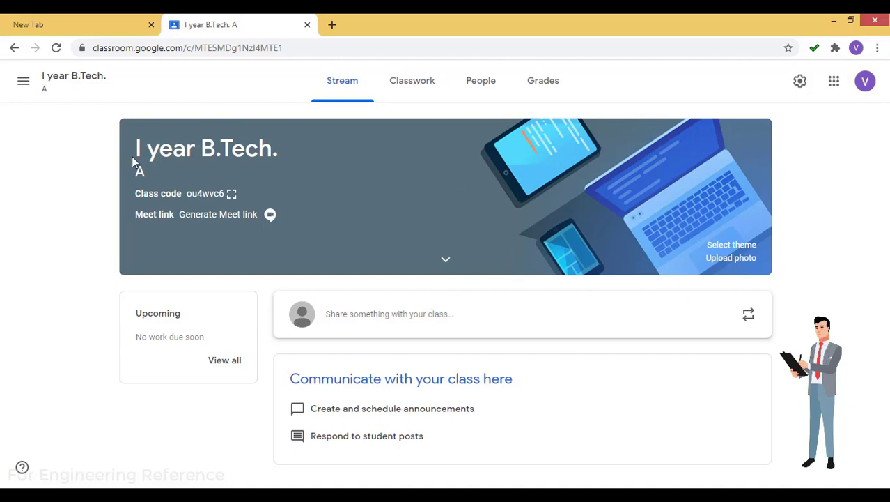
Highlight the class name, class code and Meet link on the Stream banner
{"action": "left_click_drag", "start_coordinate": [138, 148], "coordinate": [286, 145]}
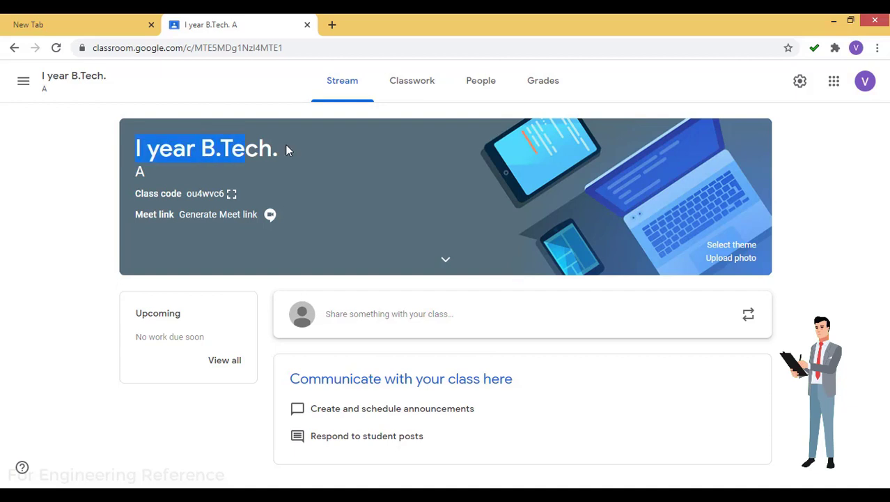
{"action": "double_click", "coordinate": [188, 195]}
{"action": "left_click", "coordinate": [188, 197]}
{"action": "double_click", "coordinate": [194, 196]}
{"action": "left_click_drag", "start_coordinate": [260, 215], "coordinate": [180, 217]}
{"action": "left_click", "coordinate": [119, 208]}
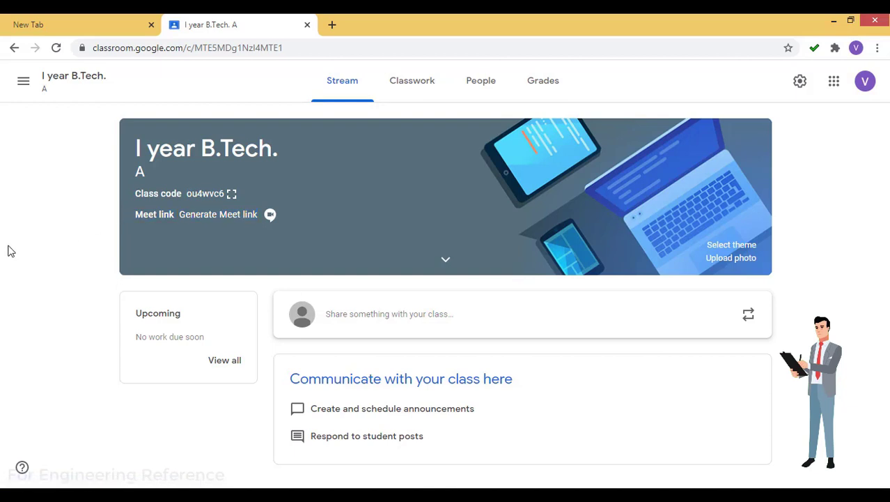
Expand the banner details and highlight subject Basic Electronics and room 001
{"action": "left_click", "coordinate": [446, 260]}
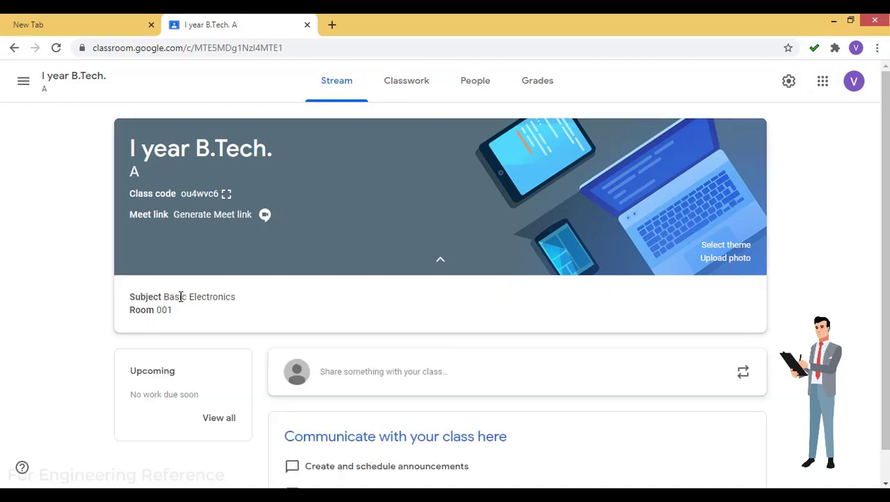
{"action": "triple_click", "coordinate": [181, 297]}
{"action": "triple_click", "coordinate": [150, 311]}
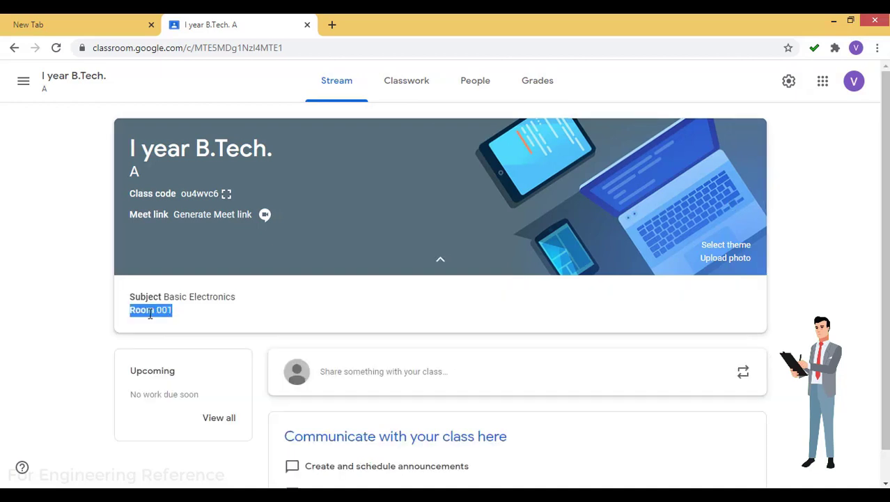
{"action": "left_click", "coordinate": [319, 312]}
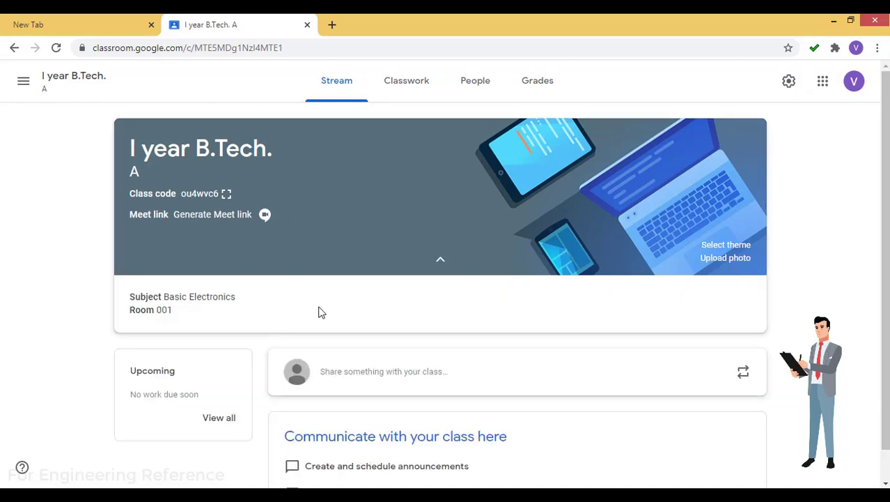
{"action": "left_click", "coordinate": [726, 247]}
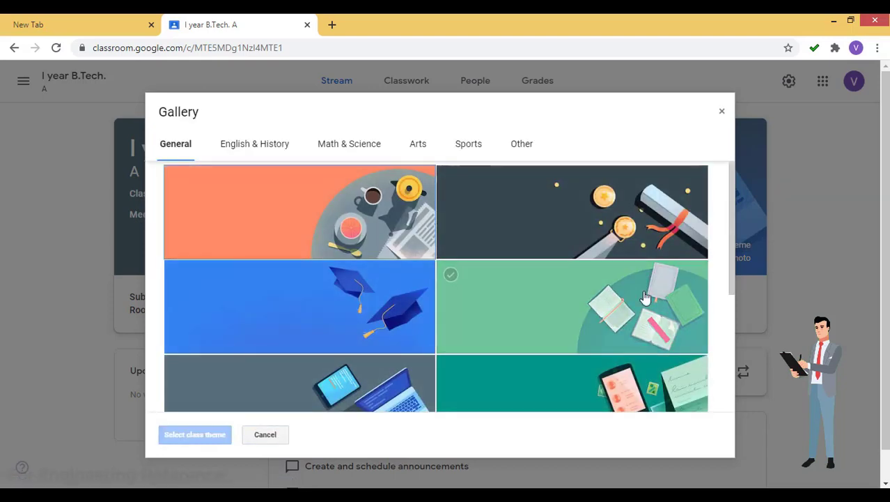
Apply the green open-books theme to the class
{"action": "left_click", "coordinate": [625, 322]}
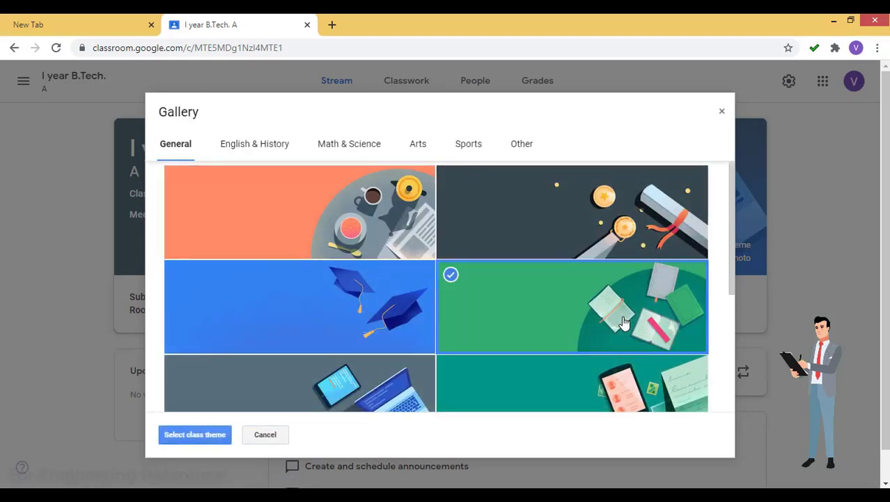
{"action": "left_click", "coordinate": [207, 435]}
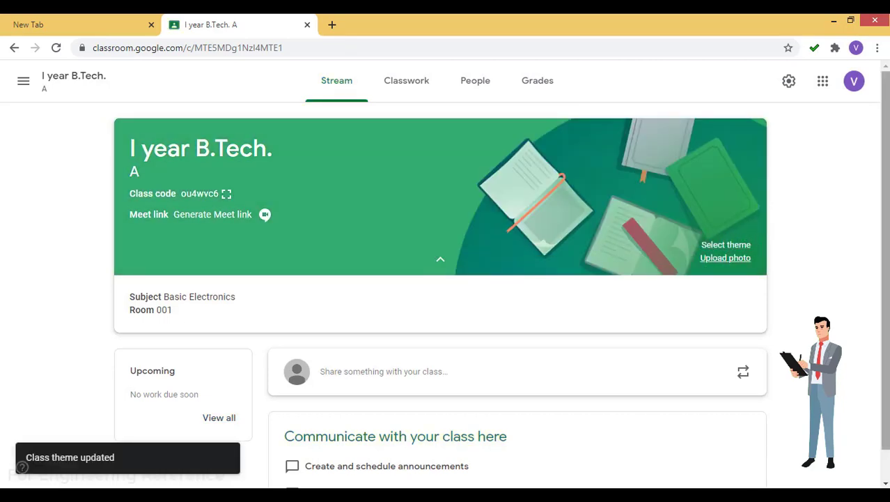
{"action": "scroll", "coordinate": [882, 209], "scroll_direction": "down", "scroll_amount": 1}
{"action": "scroll", "coordinate": [882, 209], "scroll_direction": "down", "scroll_amount": 1}
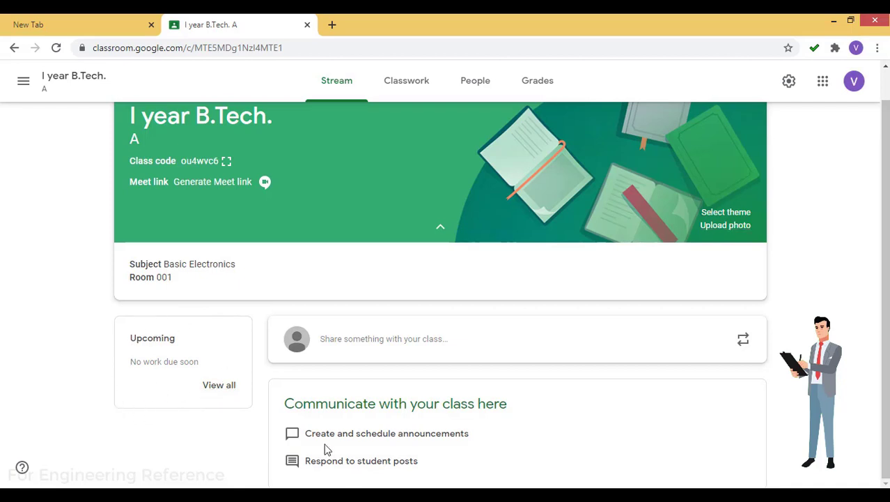
Highlight the Stream tips about creating announcements and responding to student posts
{"action": "triple_click", "coordinate": [468, 430]}
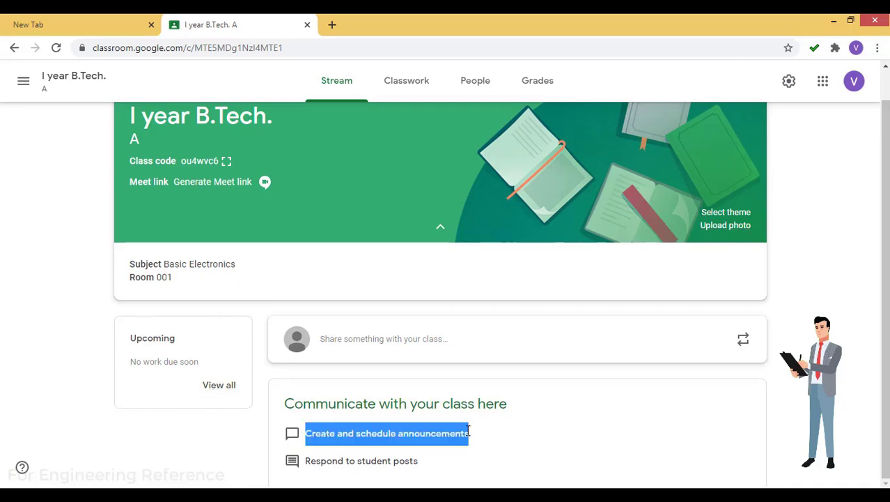
{"action": "left_click", "coordinate": [503, 436]}
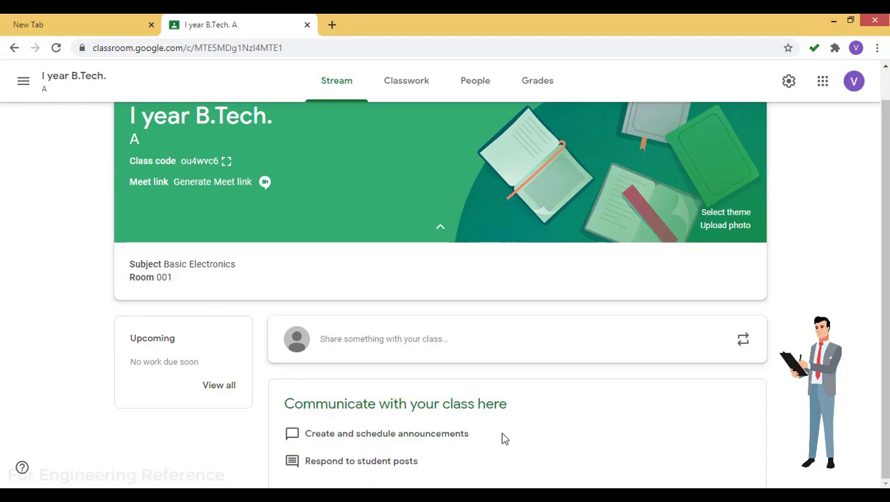
{"action": "double_click", "coordinate": [409, 462]}
{"action": "triple_click", "coordinate": [409, 462]}
{"action": "left_click", "coordinate": [490, 470]}
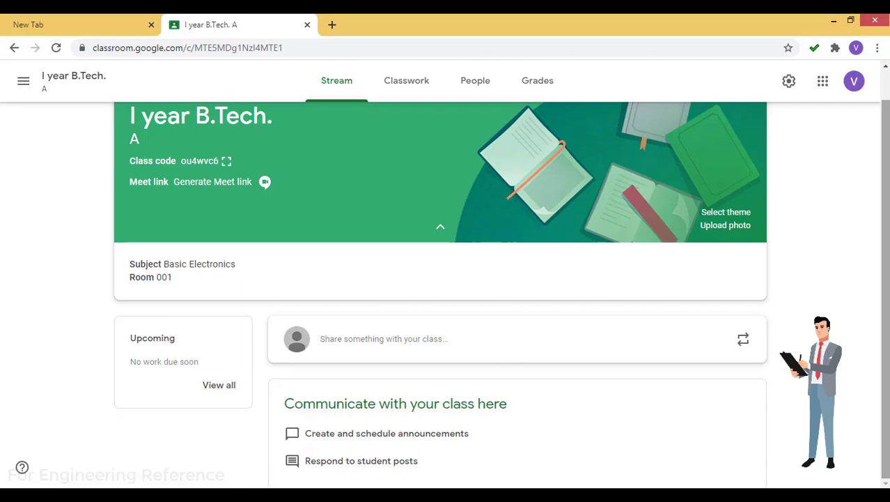
{"action": "scroll", "coordinate": [885, 279], "scroll_direction": "up", "scroll_amount": 1}
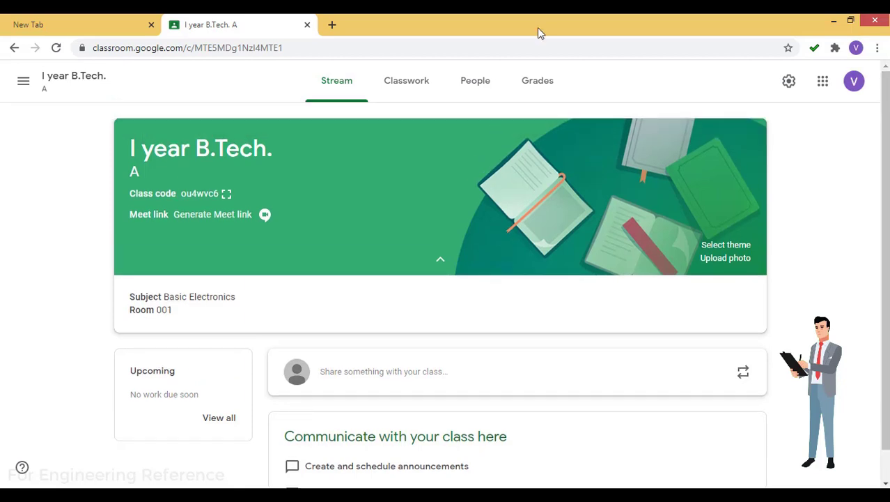
Look through the Classwork, People and Grades tabs, ending on People
{"action": "left_click", "coordinate": [408, 86]}
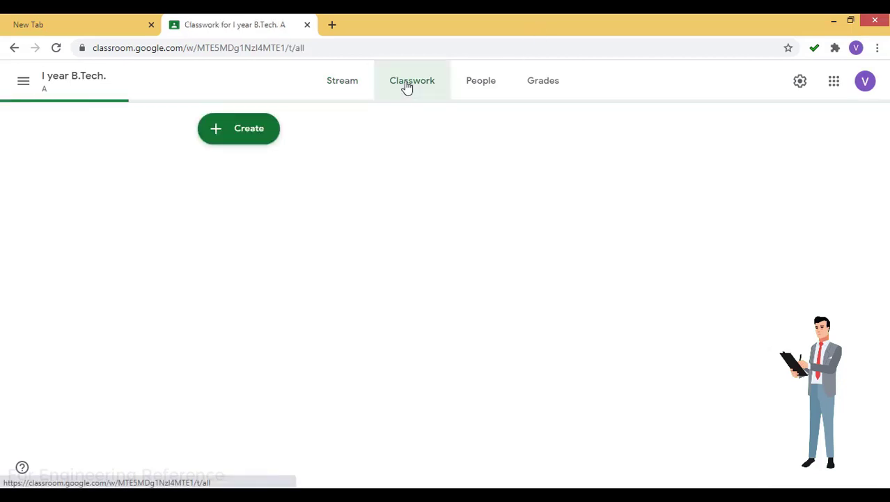
{"action": "left_click", "coordinate": [483, 92]}
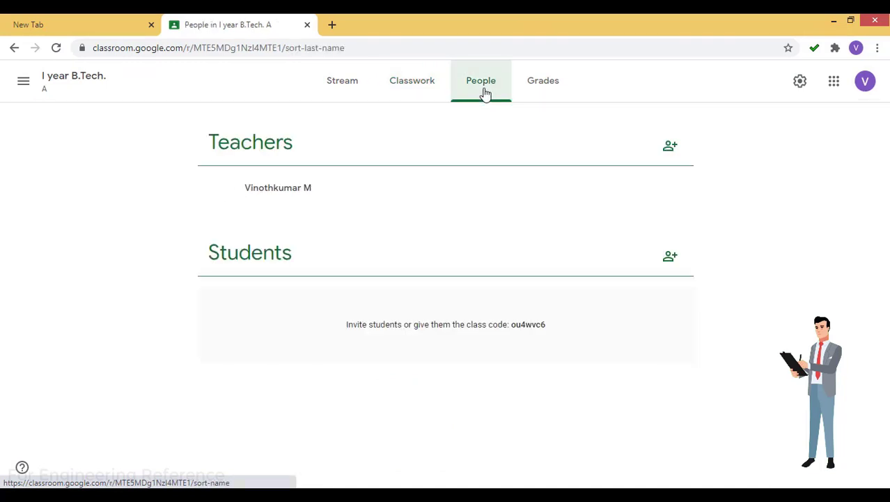
{"action": "left_click", "coordinate": [549, 91]}
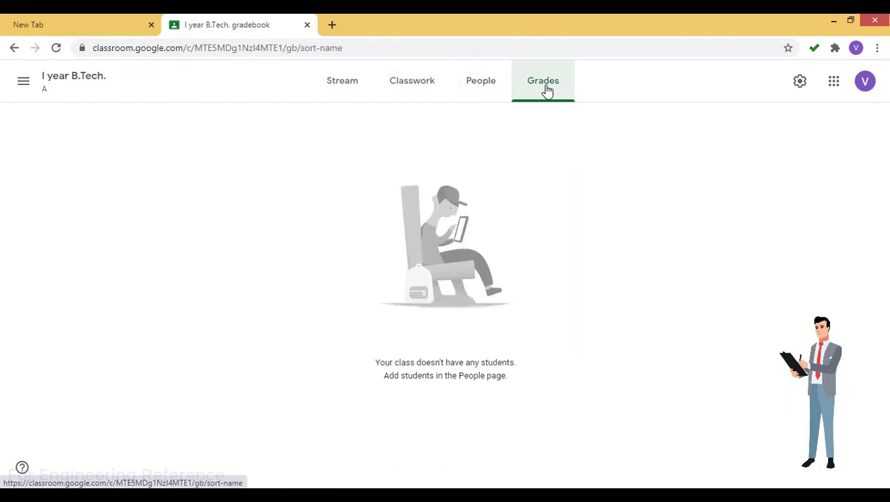
{"action": "left_click", "coordinate": [415, 99]}
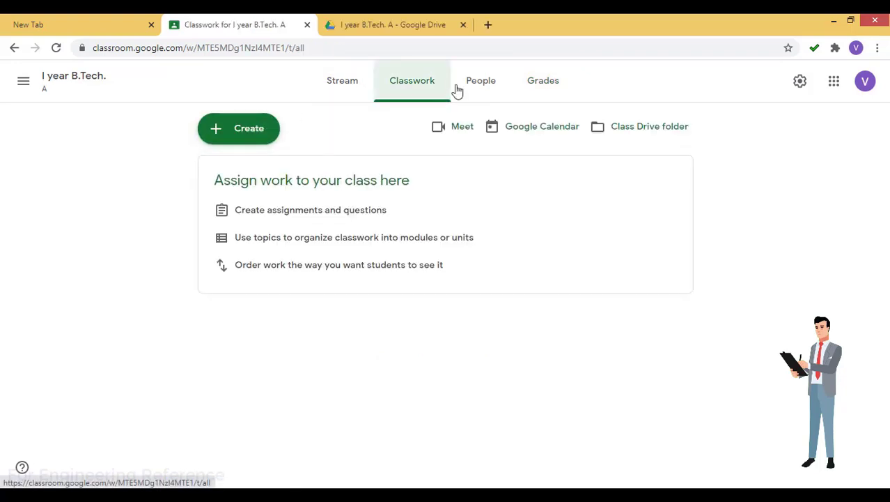
{"action": "left_click", "coordinate": [481, 81]}
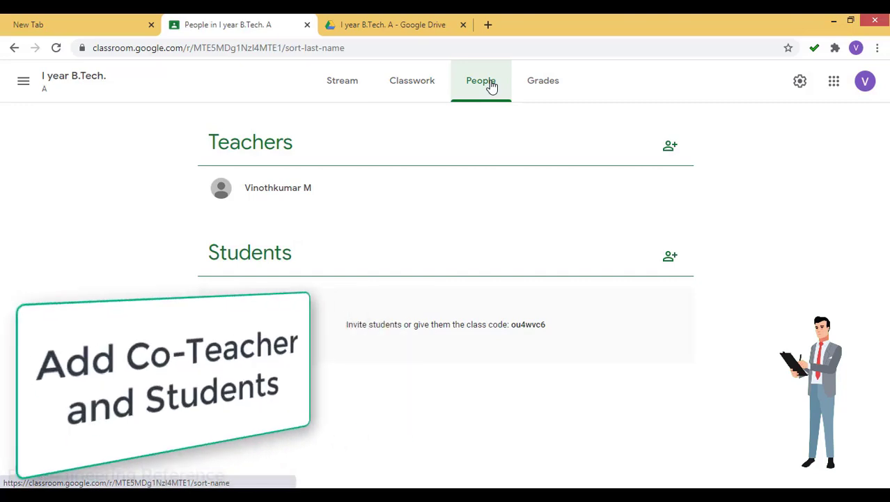
Highlight the Teachers heading and teacher's name, and cancel a co-teacher invitation
{"action": "left_click_drag", "start_coordinate": [209, 141], "coordinate": [305, 153]}
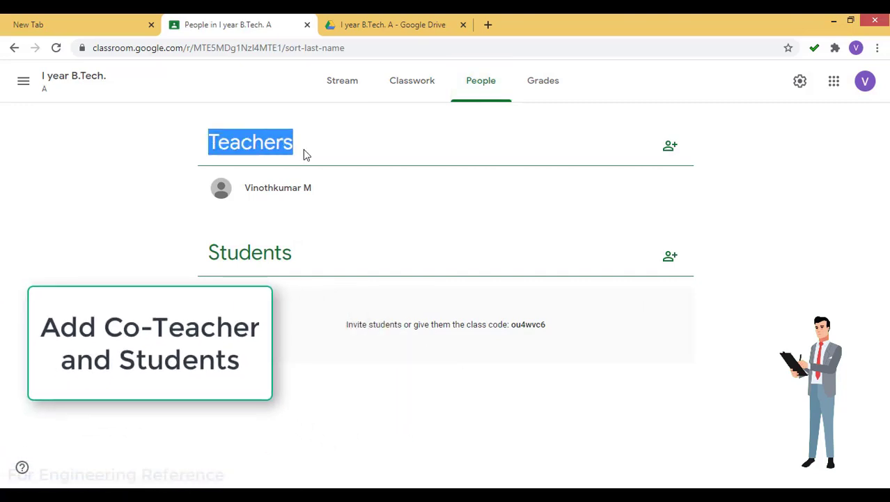
{"action": "left_click", "coordinate": [333, 154]}
{"action": "left_click_drag", "start_coordinate": [243, 192], "coordinate": [322, 196]}
{"action": "left_click", "coordinate": [324, 197]}
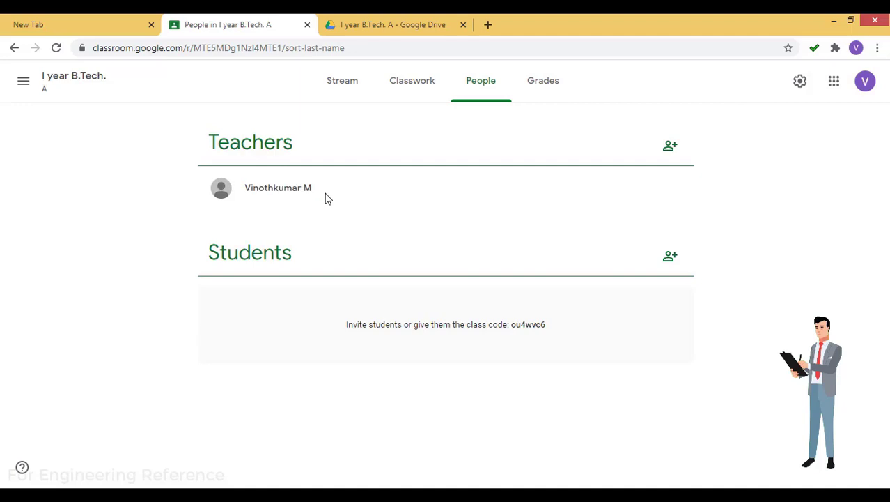
{"action": "left_click", "coordinate": [671, 147]}
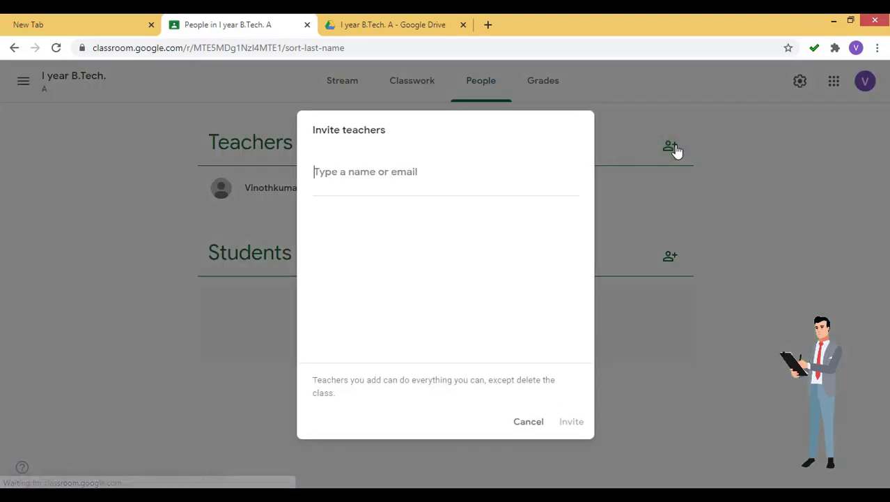
{"action": "key", "text": "Escape"}
Highlight the Students heading, the invite-students sentence and the class join code
{"action": "double_click", "coordinate": [250, 255]}
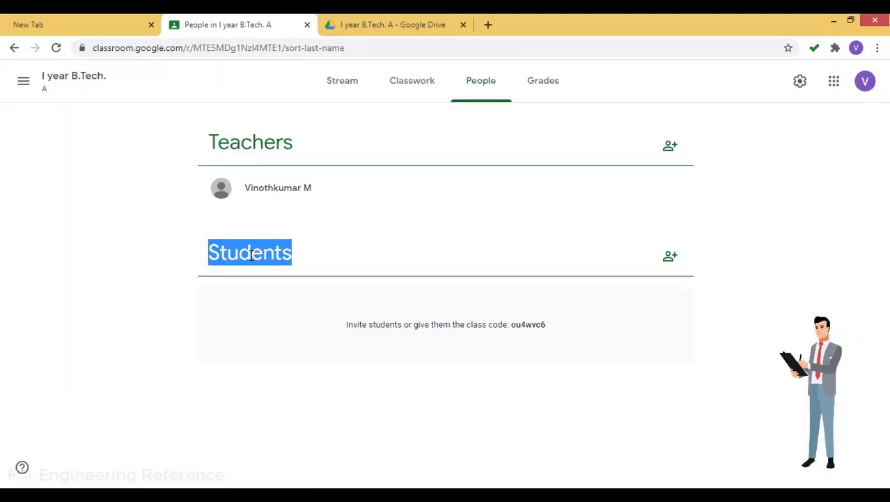
{"action": "left_click", "coordinate": [361, 307]}
{"action": "left_click_drag", "start_coordinate": [347, 325], "coordinate": [509, 327]}
{"action": "double_click", "coordinate": [529, 324]}
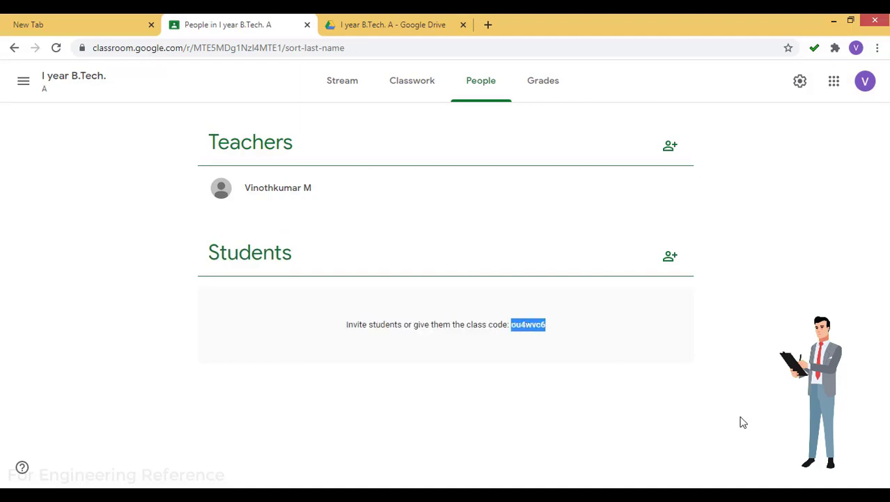
{"action": "left_click", "coordinate": [635, 359]}
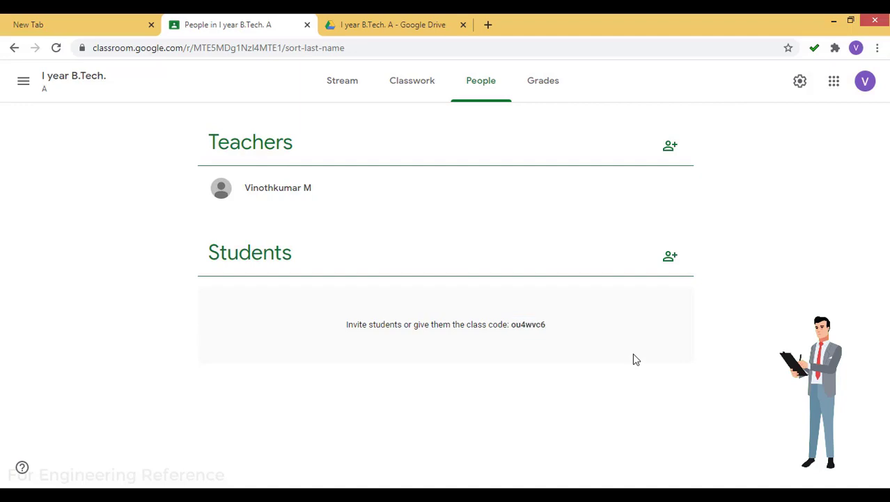
Search two students by e-mail, add them as invitees, and send the invitations
{"action": "left_click", "coordinate": [669, 255]}
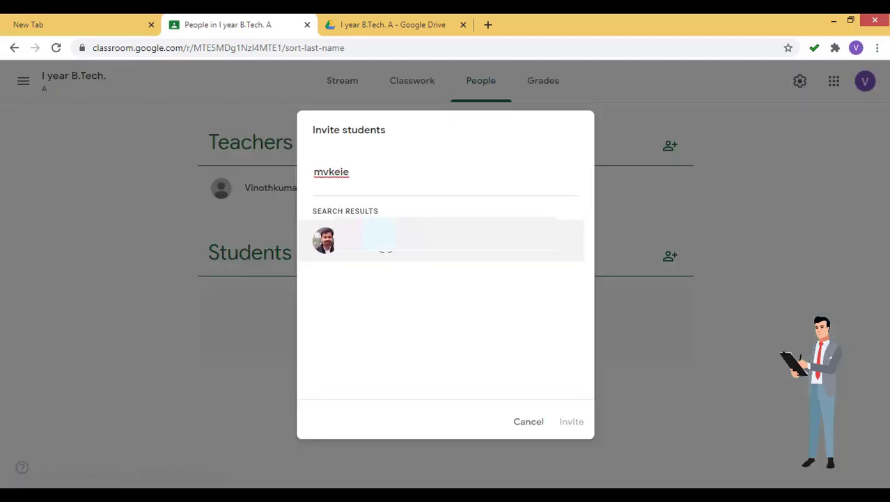
{"action": "key", "text": "Return"}
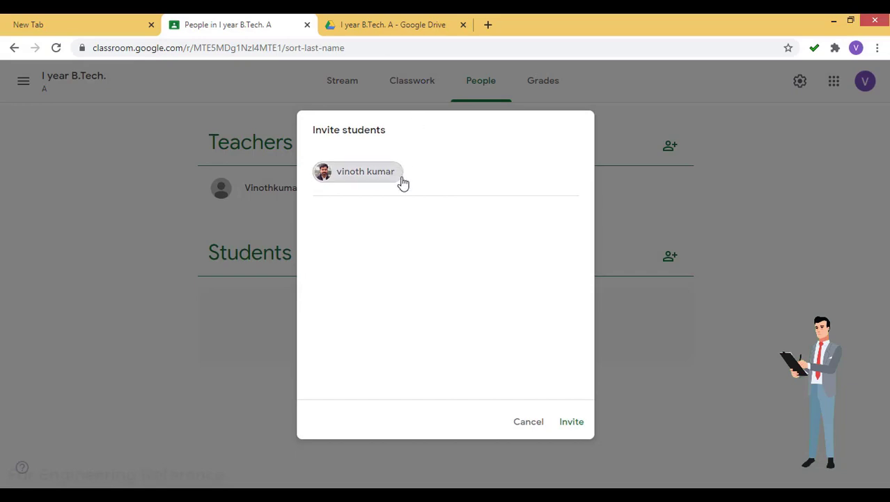
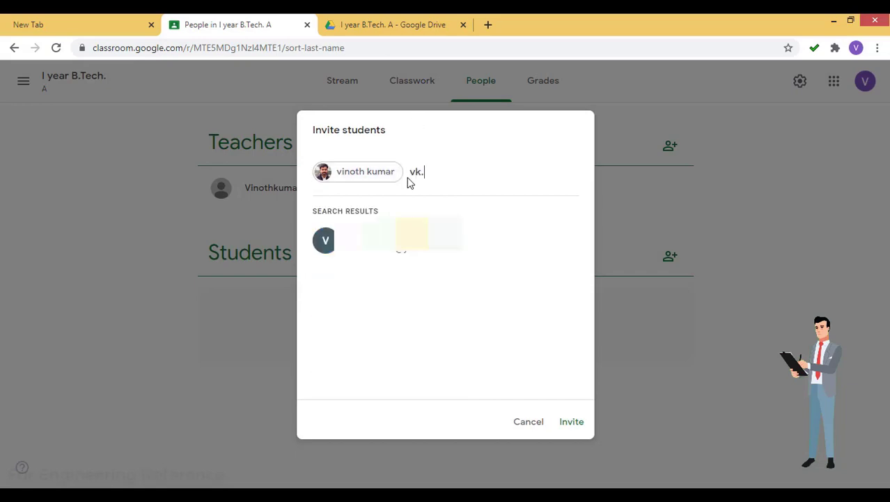
{"action": "key", "text": "Return"}
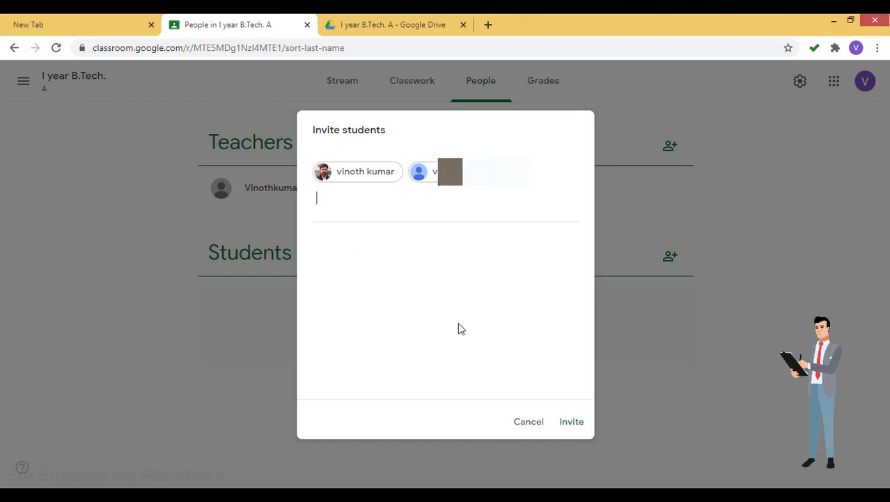
{"action": "left_click", "coordinate": [572, 423]}
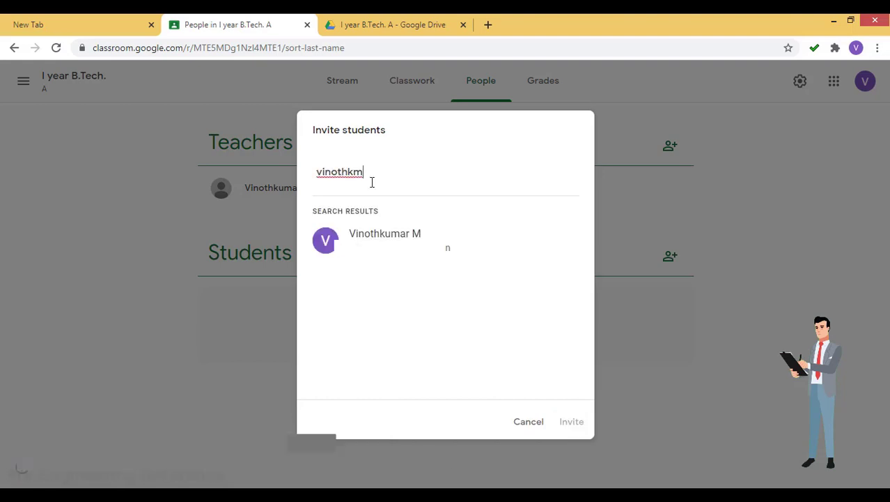
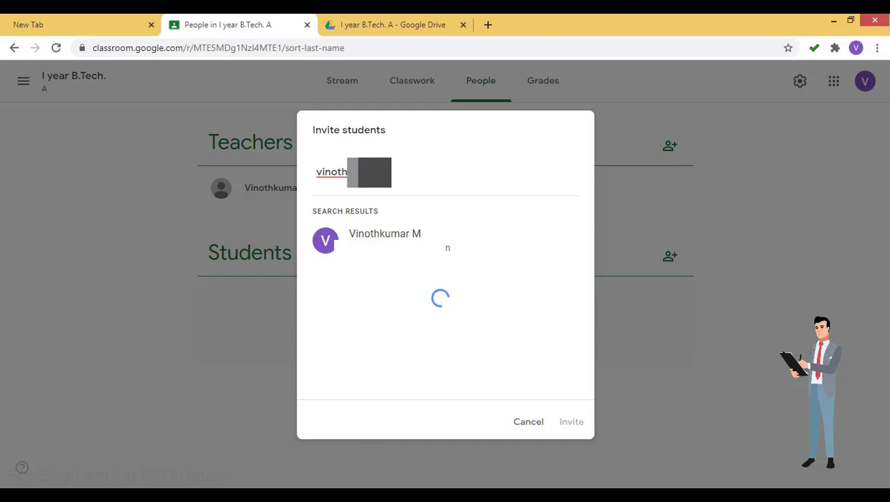
{"action": "key", "text": "Return"}
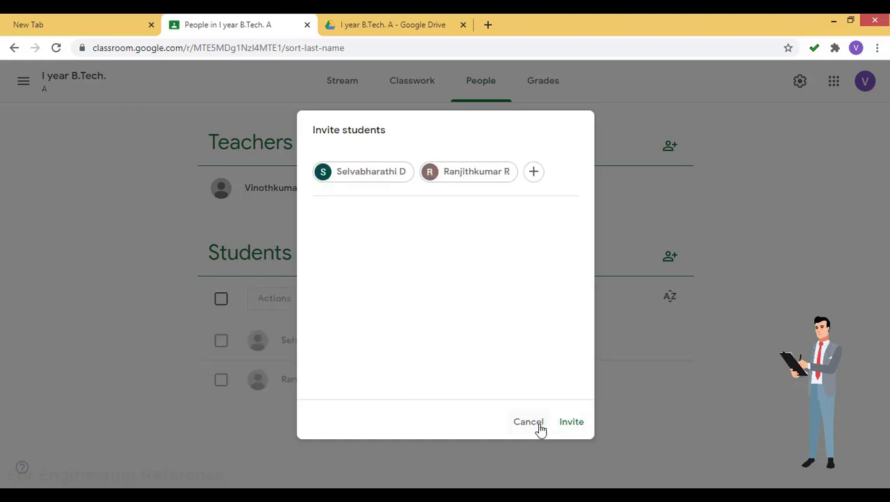
{"action": "left_click", "coordinate": [541, 428]}
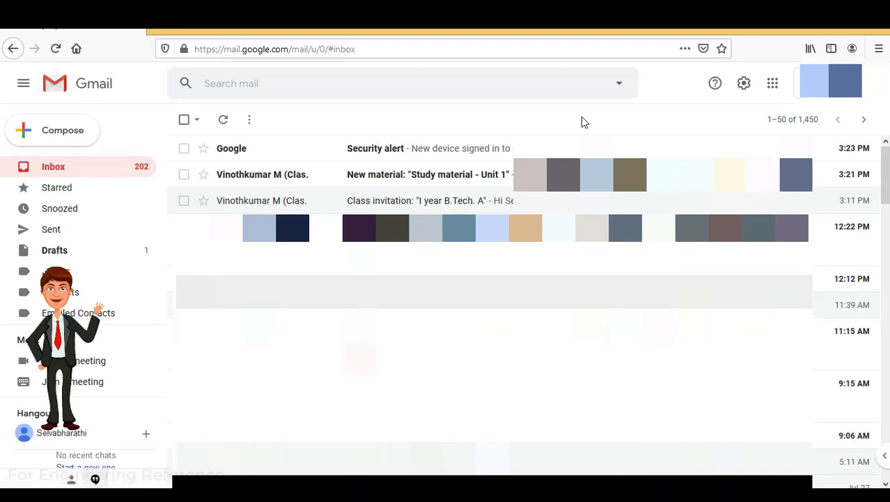
Open the 'Class invitation' email in the student's Gmail inbox to join the class
{"action": "left_click", "coordinate": [427, 206]}
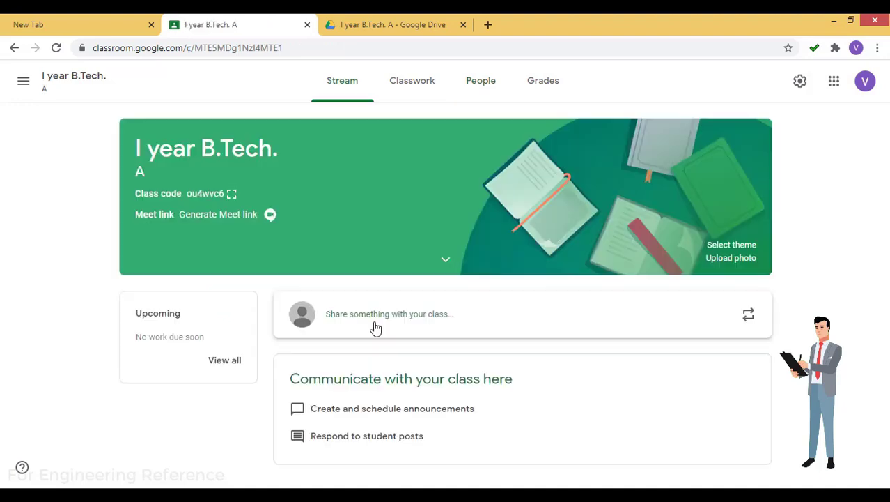
Post a 'Hello Students' welcome announcement about Basic Electronics on the class Stream
{"action": "left_click", "coordinate": [373, 328]}
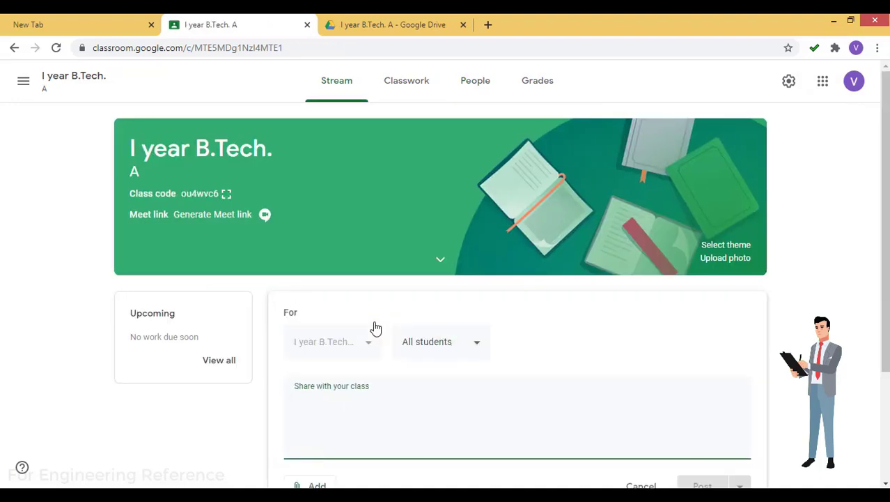
{"action": "type", "text": "Hello S"}
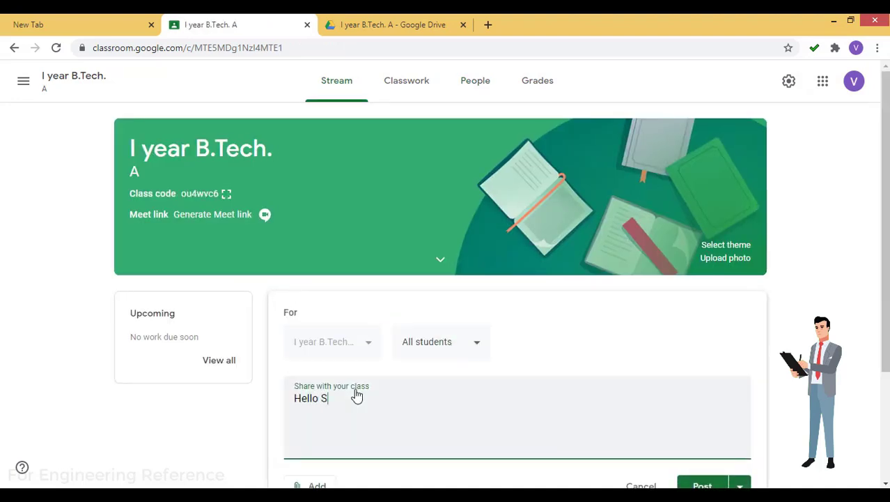
{"action": "type", "text": "tudents,"}
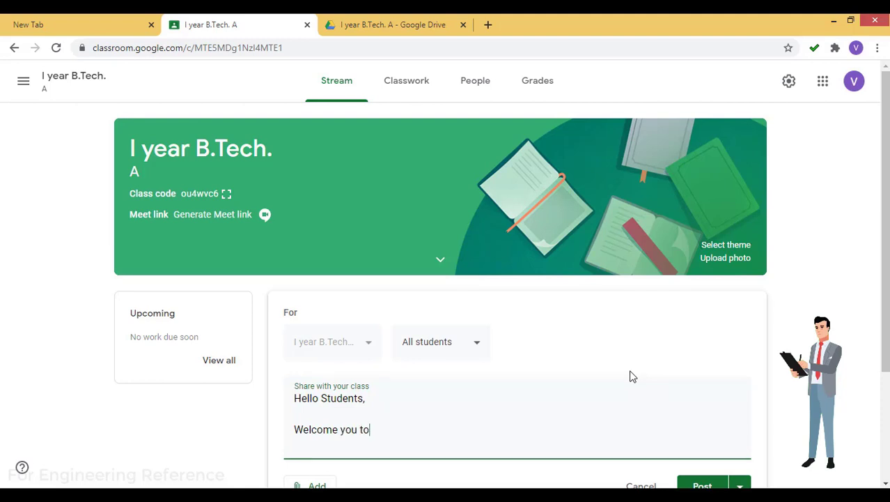
{"action": "type", "text": "ourse on \"Basic Electronics"}
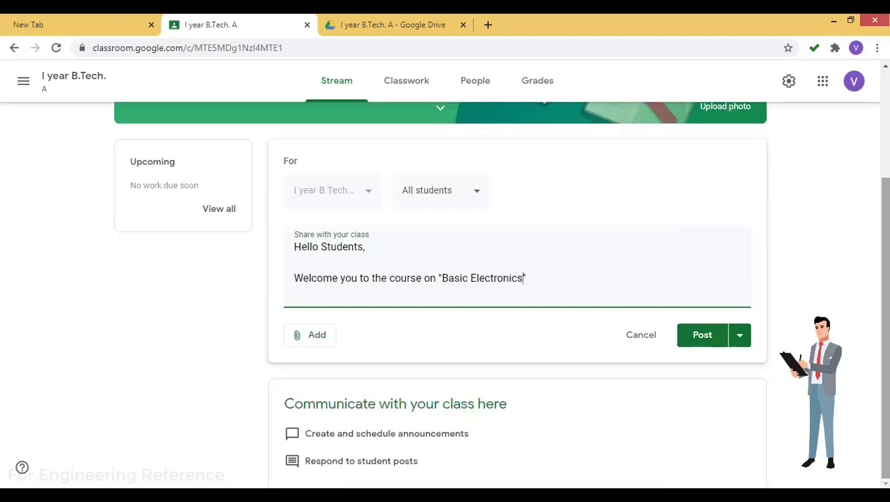
{"action": "left_click", "coordinate": [705, 335]}
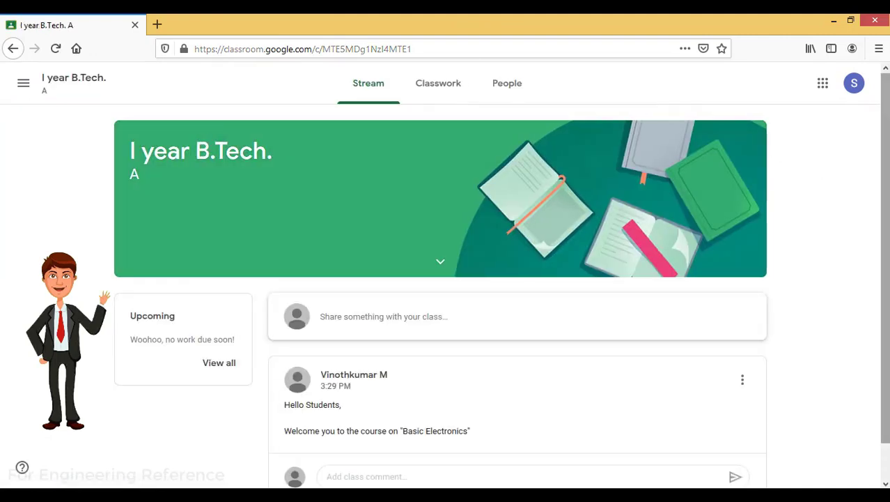
As the student, comment 'Hello Sir' on the welcome announcement, then return to the teacher's Chrome window
{"action": "scroll", "coordinate": [820, 172], "scroll_direction": "down", "scroll_amount": 1}
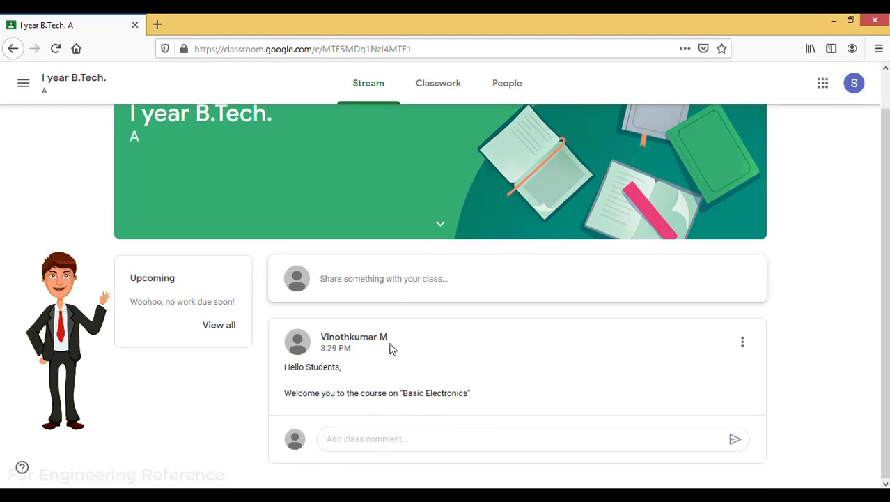
{"action": "triple_click", "coordinate": [357, 392]}
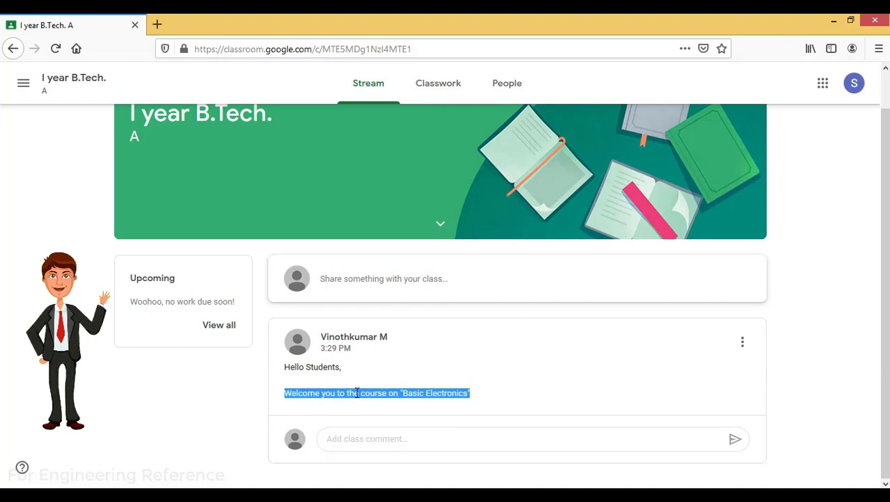
{"action": "left_click", "coordinate": [453, 441]}
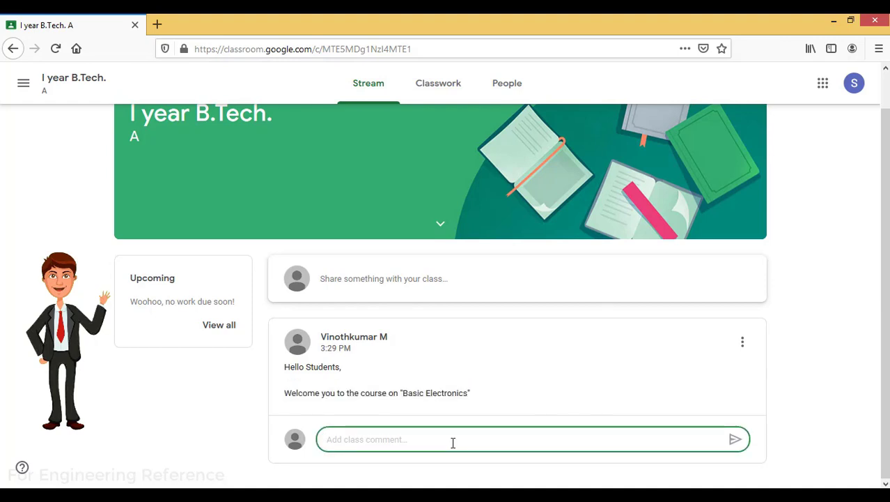
{"action": "type", "text": "Hello Sir"}
{"action": "left_click", "coordinate": [736, 440]}
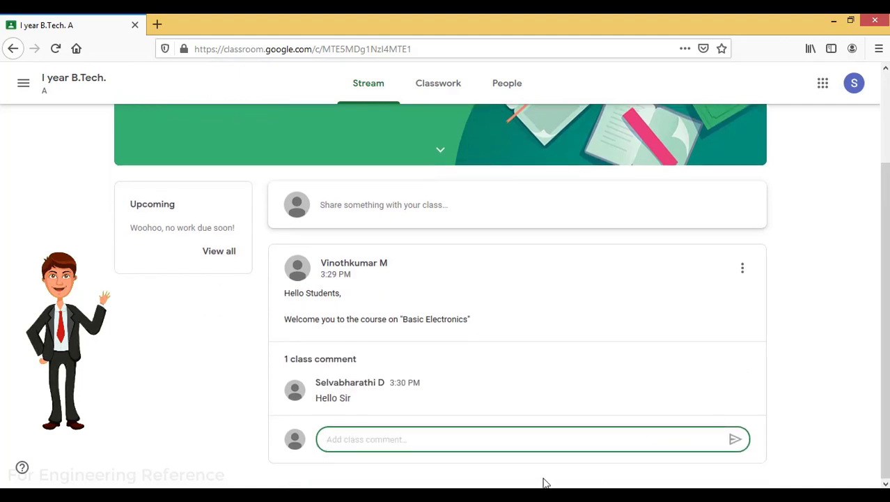
{"action": "mouse_move", "coordinate": [214, 495]}
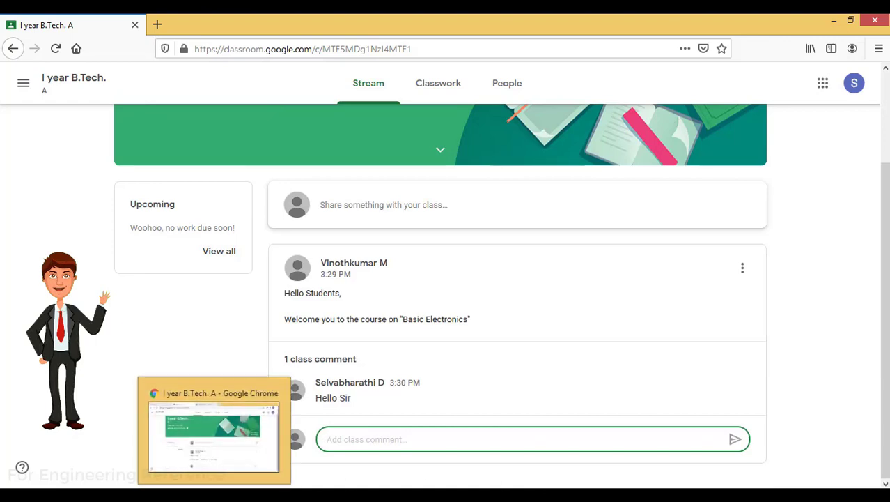
{"action": "left_click", "coordinate": [214, 495]}
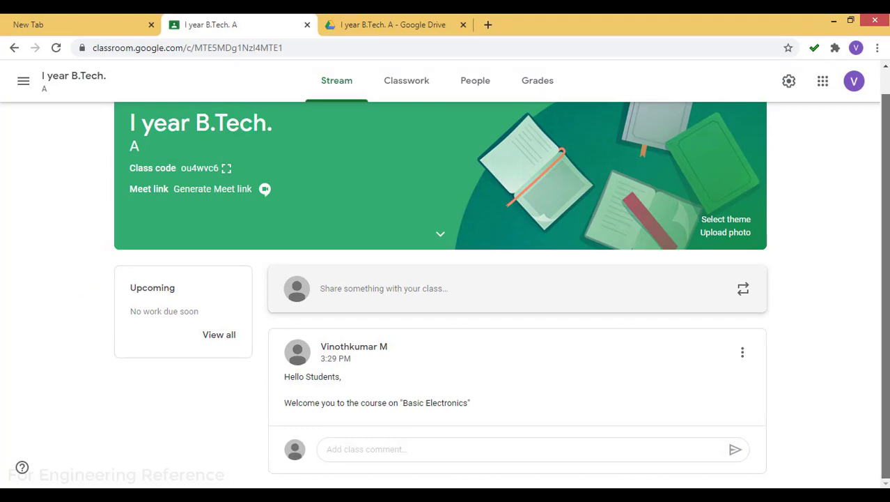
Reload the stream and find the student's 'Hello Sir' comment under the welcome announcement, leaving it undeleted
{"action": "left_click", "coordinate": [57, 48]}
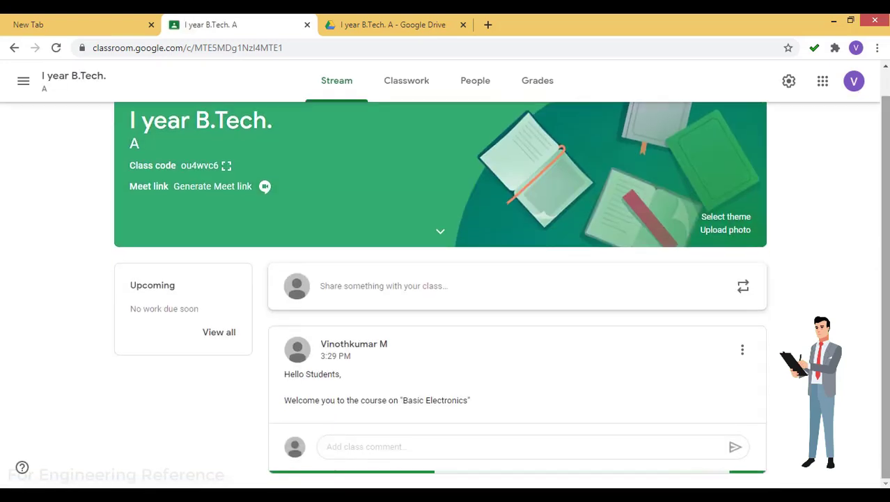
{"action": "left_click_drag", "start_coordinate": [887, 264], "coordinate": [888, 395]}
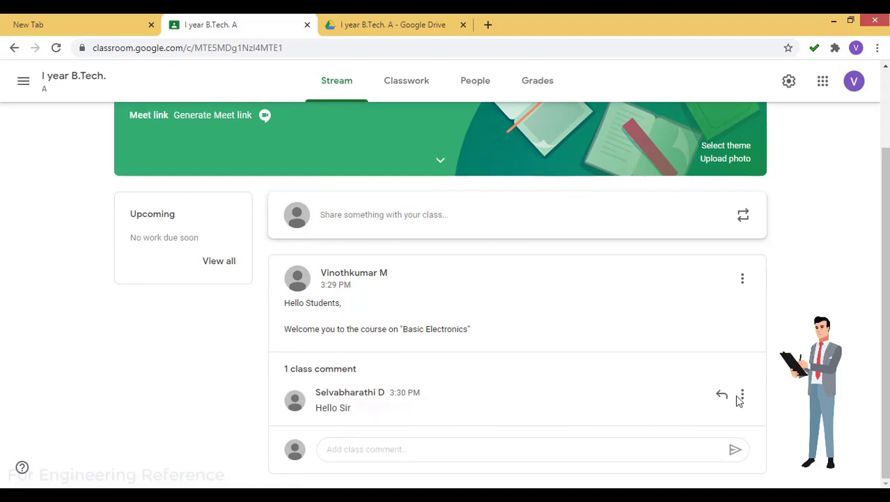
{"action": "left_click", "coordinate": [741, 398]}
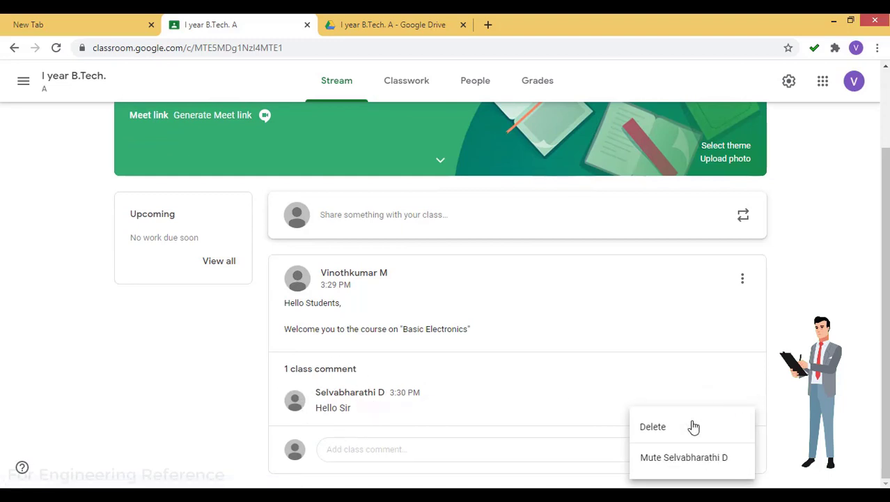
{"action": "left_click", "coordinate": [838, 385]}
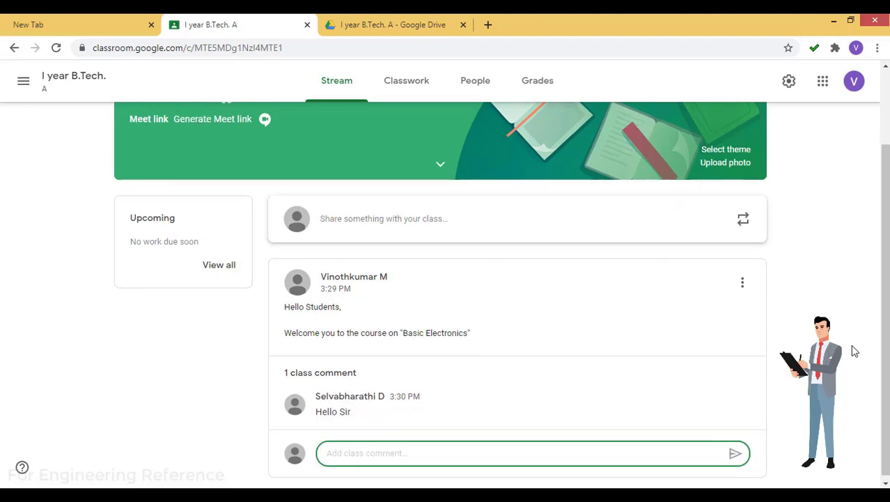
{"action": "left_click_drag", "start_coordinate": [852, 346], "coordinate": [882, 411]}
{"action": "left_click", "coordinate": [609, 420]}
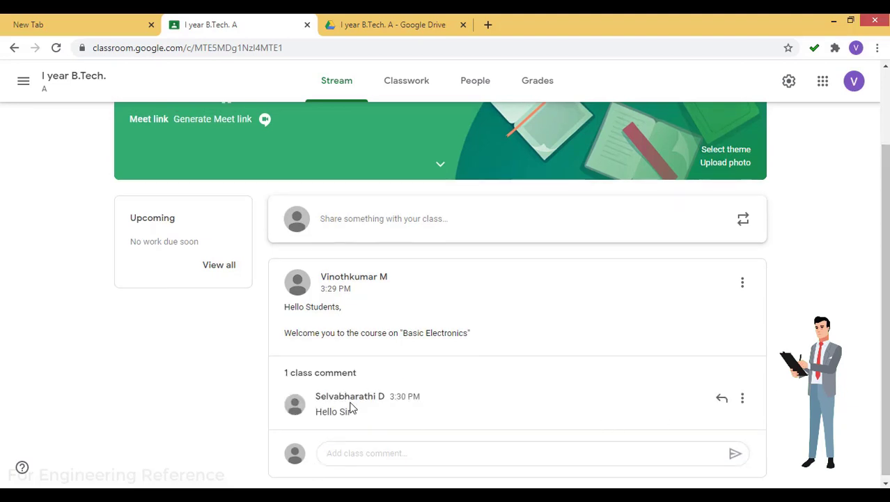
Go to the Classwork page and preview the Create menu's classwork types without choosing one
{"action": "left_click", "coordinate": [421, 83]}
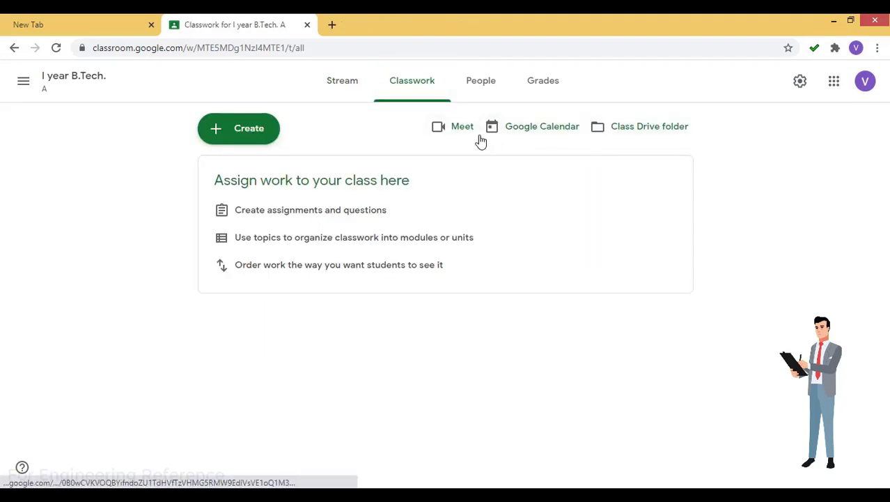
{"action": "left_click", "coordinate": [229, 140]}
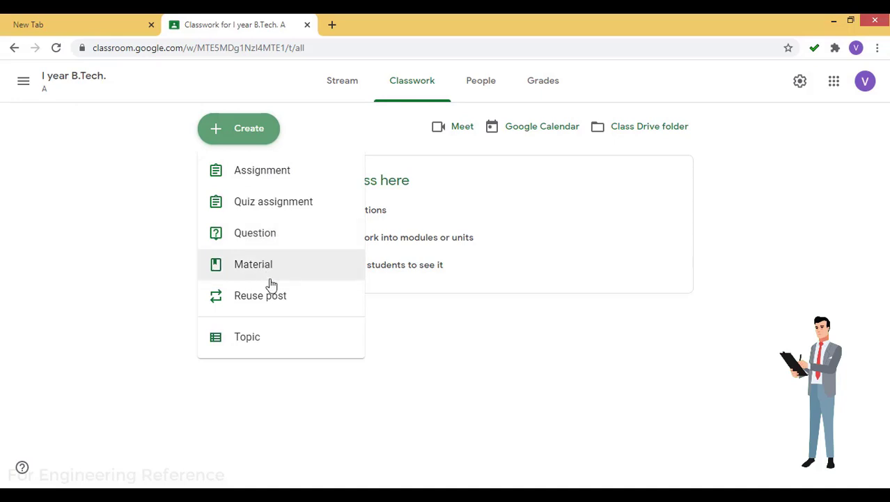
{"action": "left_click", "coordinate": [452, 142]}
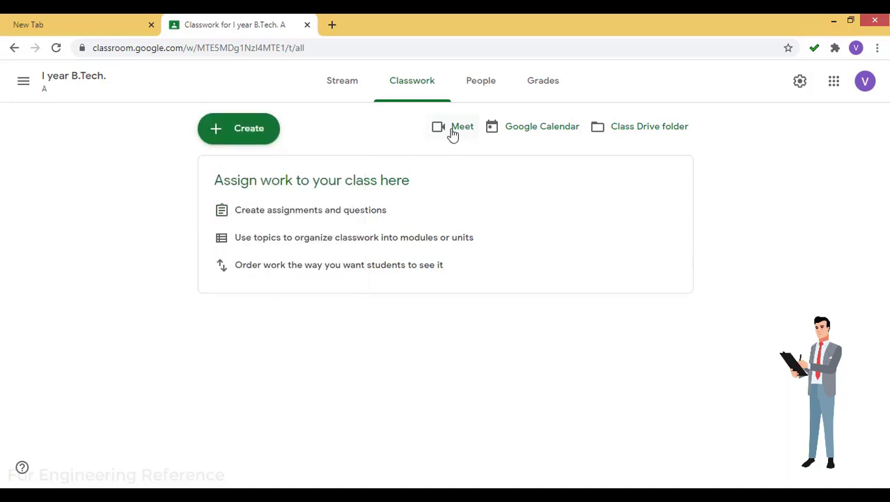
Open the class calendar in Google Calendar, then close that tab while it loads
{"action": "left_click", "coordinate": [564, 136]}
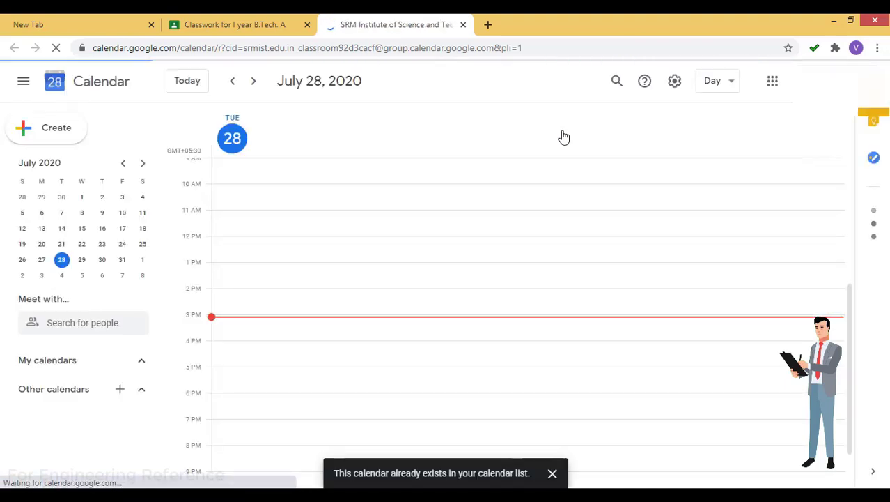
{"action": "left_click", "coordinate": [463, 24]}
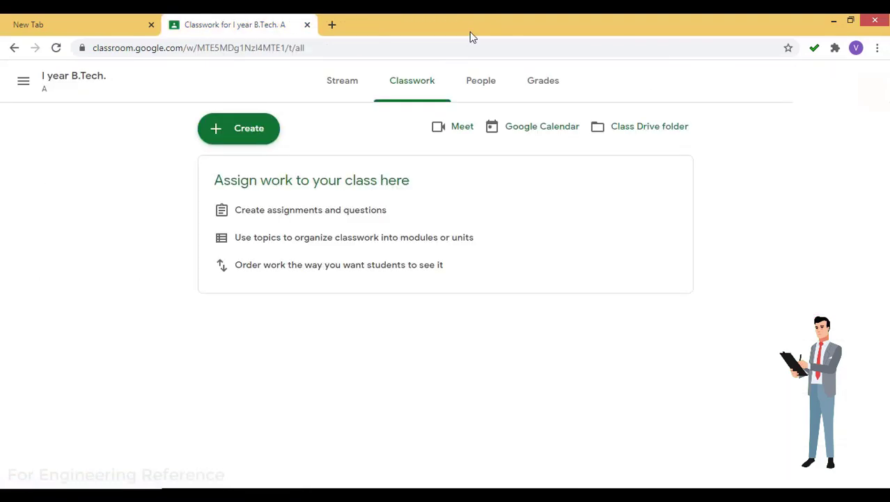
Open the empty 'I year B.Tech. A' class Drive folder, then switch back to the Classroom tab
{"action": "left_click", "coordinate": [634, 127]}
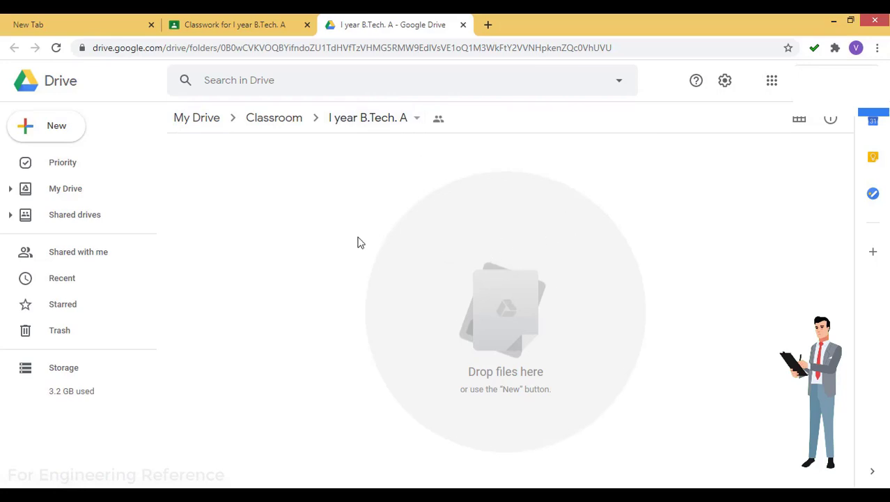
{"action": "left_click", "coordinate": [253, 24]}
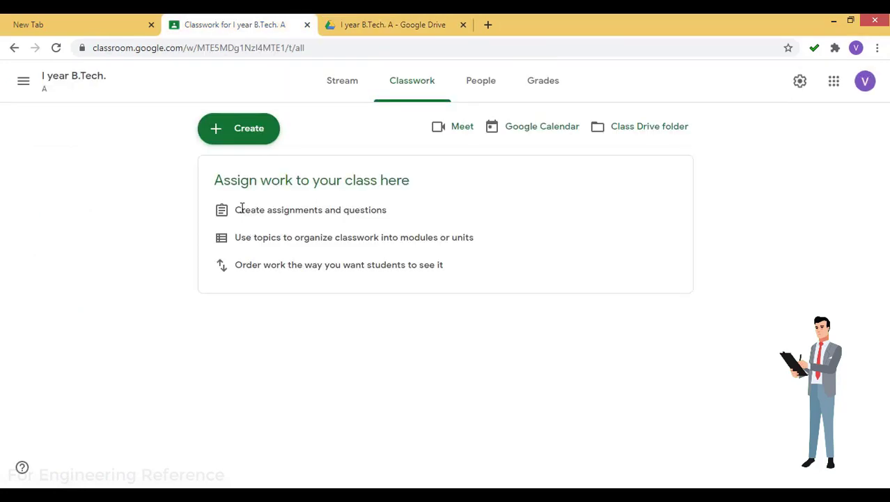
Highlight the Classwork tips about creating assignments, using topics and ordering work
{"action": "left_click_drag", "start_coordinate": [394, 215], "coordinate": [232, 213]}
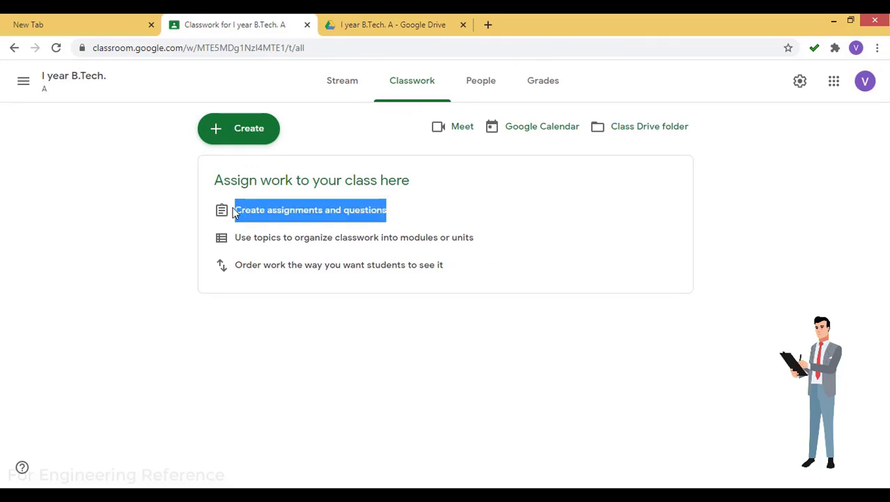
{"action": "triple_click", "coordinate": [335, 236]}
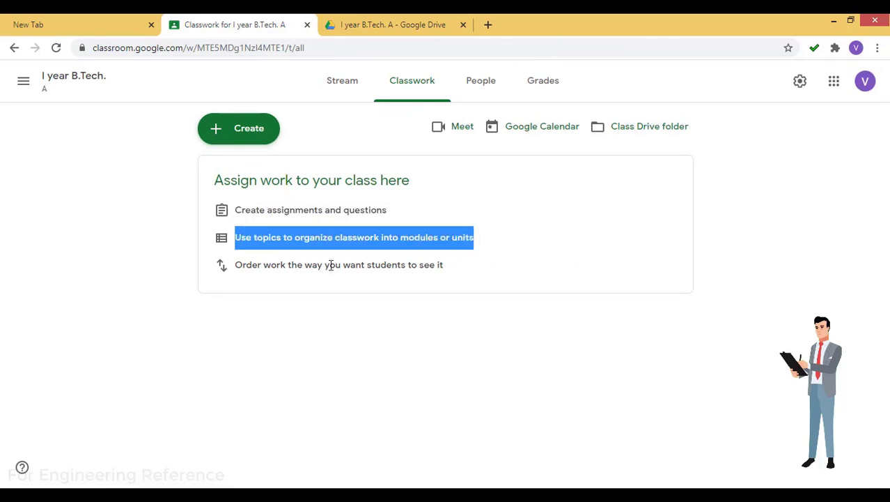
{"action": "double_click", "coordinate": [330, 265]}
{"action": "triple_click", "coordinate": [332, 264]}
{"action": "left_click", "coordinate": [335, 324]}
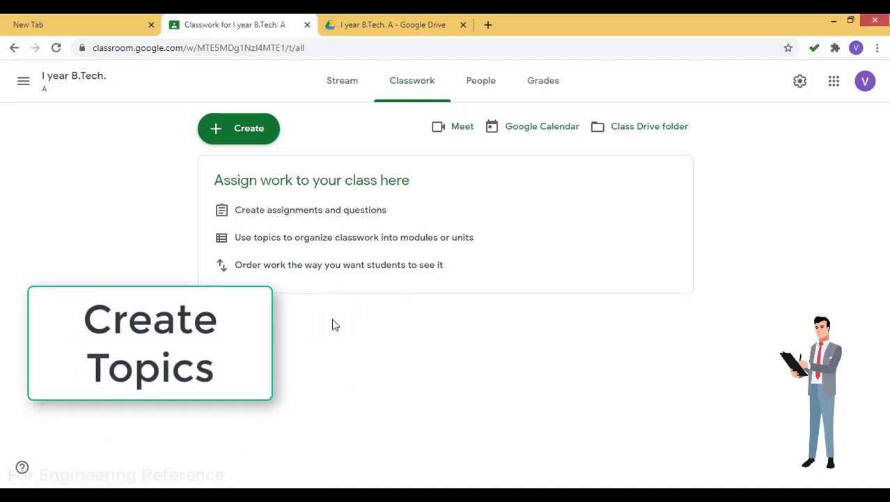
Add two new topics named Unit 1 and Unit 2
{"action": "left_click", "coordinate": [241, 133]}
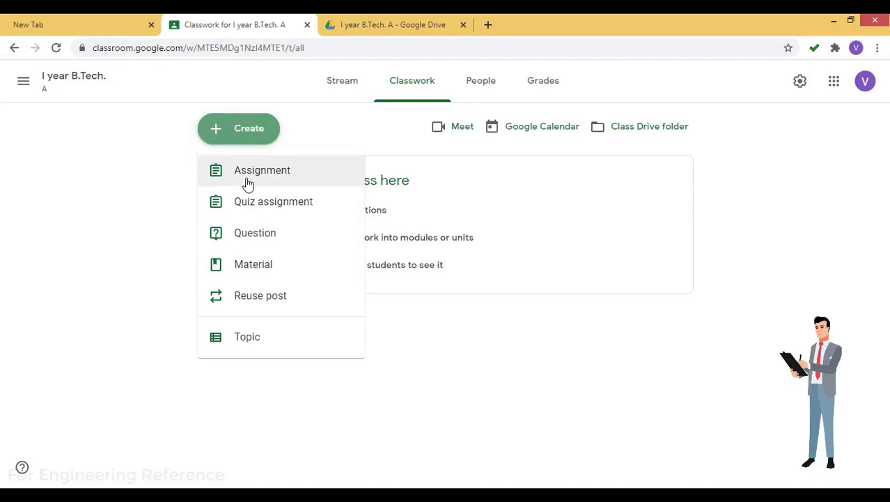
{"action": "left_click", "coordinate": [248, 337]}
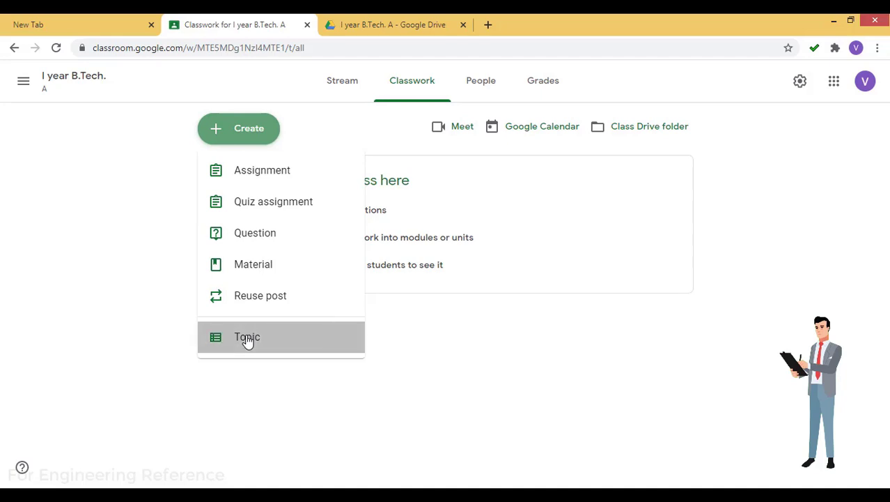
{"action": "type", "text": "Unit 1"}
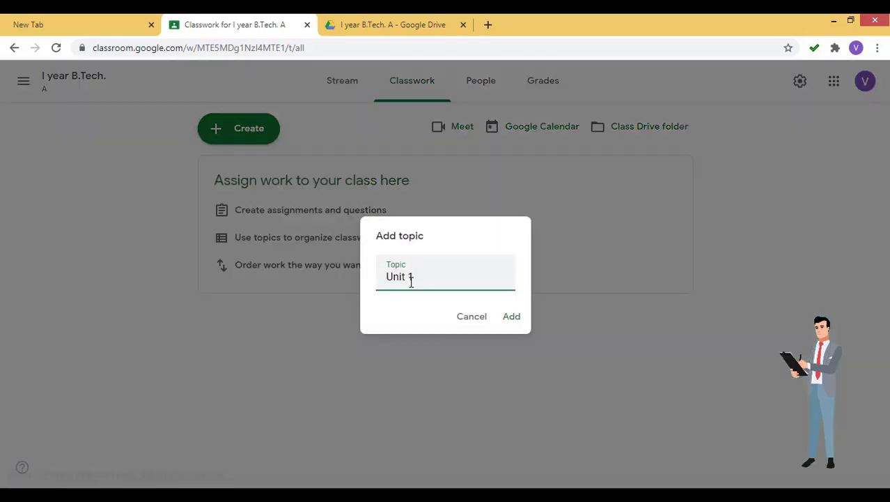
{"action": "left_click", "coordinate": [512, 317]}
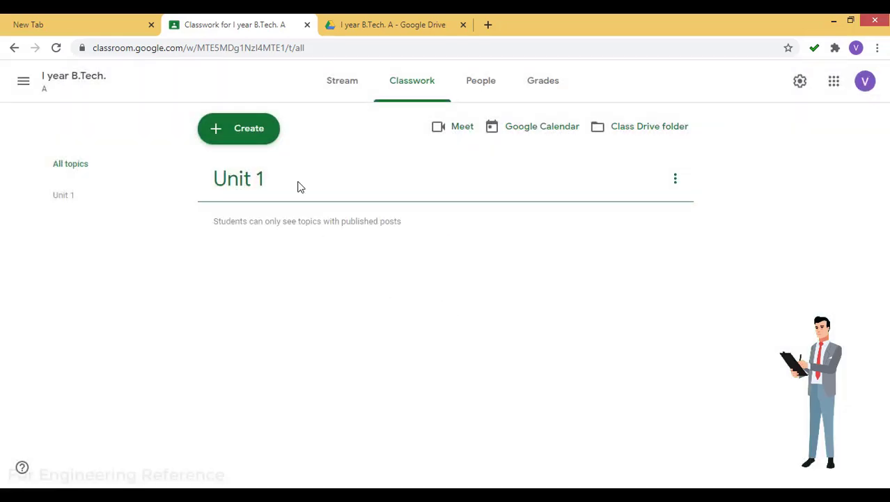
{"action": "left_click", "coordinate": [220, 139]}
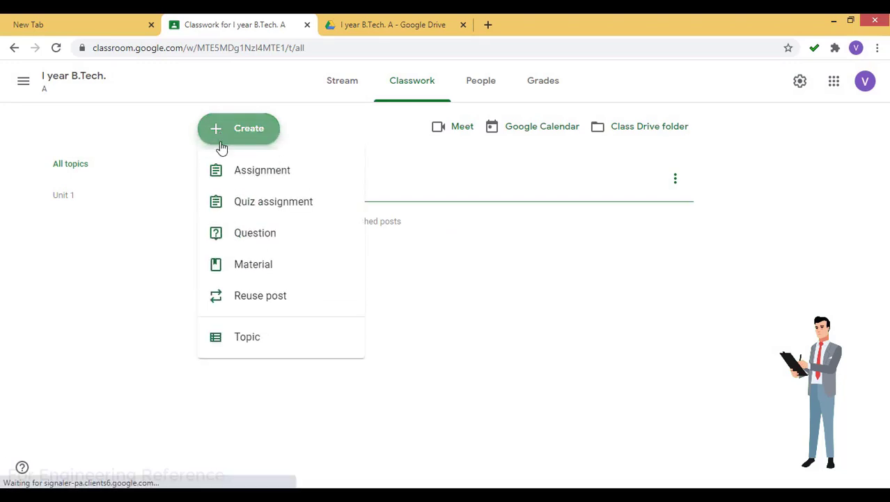
{"action": "left_click", "coordinate": [247, 338]}
{"action": "type", "text": "Unit 2"}
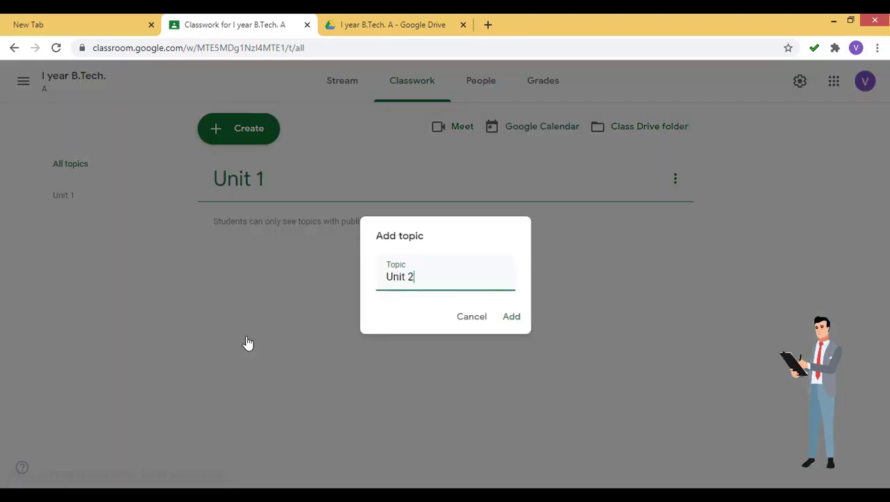
{"action": "left_click", "coordinate": [507, 319]}
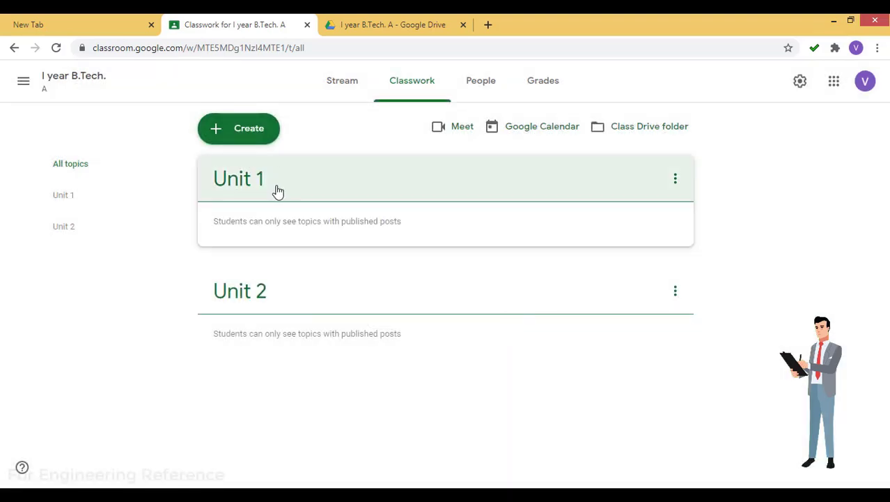
Add the Unit 3 topic and arrange the topics as Unit 1, Unit 2, Unit 3
{"action": "left_click_drag", "start_coordinate": [276, 188], "coordinate": [324, 325]}
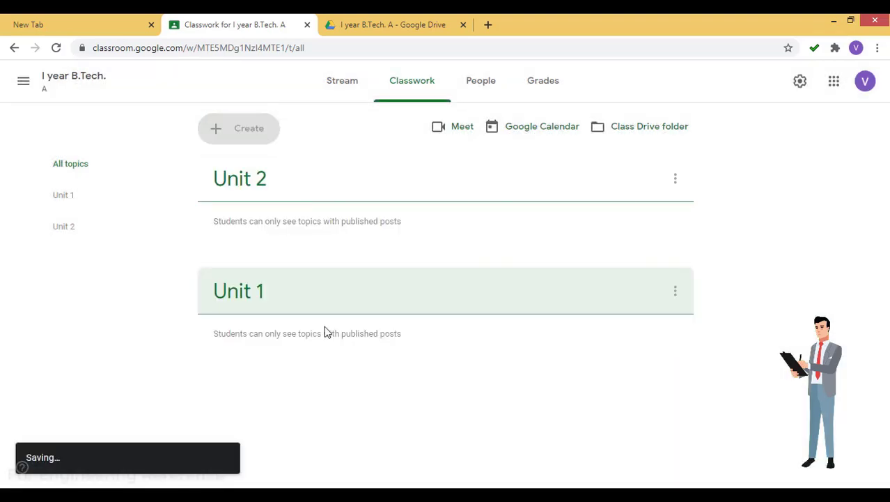
{"action": "left_click_drag", "start_coordinate": [219, 175], "coordinate": [260, 258]}
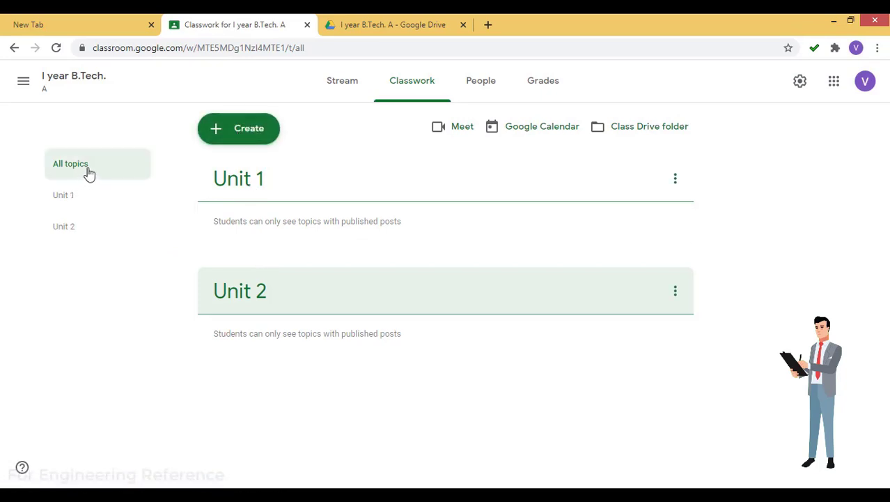
{"action": "left_click", "coordinate": [248, 134]}
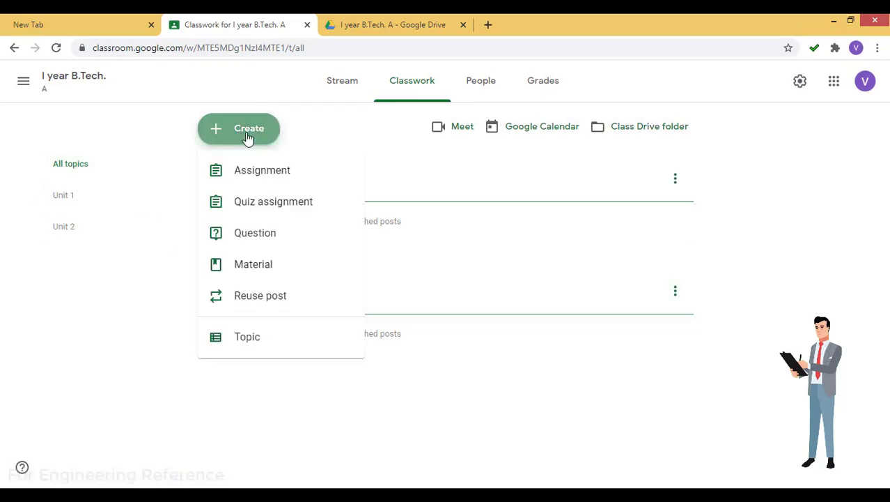
{"action": "left_click", "coordinate": [241, 341]}
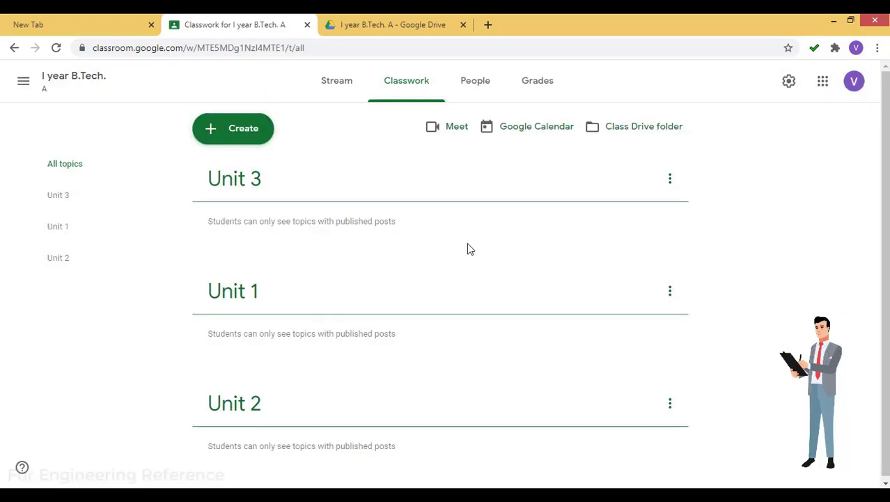
{"action": "left_click_drag", "start_coordinate": [294, 181], "coordinate": [298, 411]}
Check the Unit 1, Unit 2 and Unit 3 topic pages are empty, then return to All topics and open Create
{"action": "left_click", "coordinate": [61, 198]}
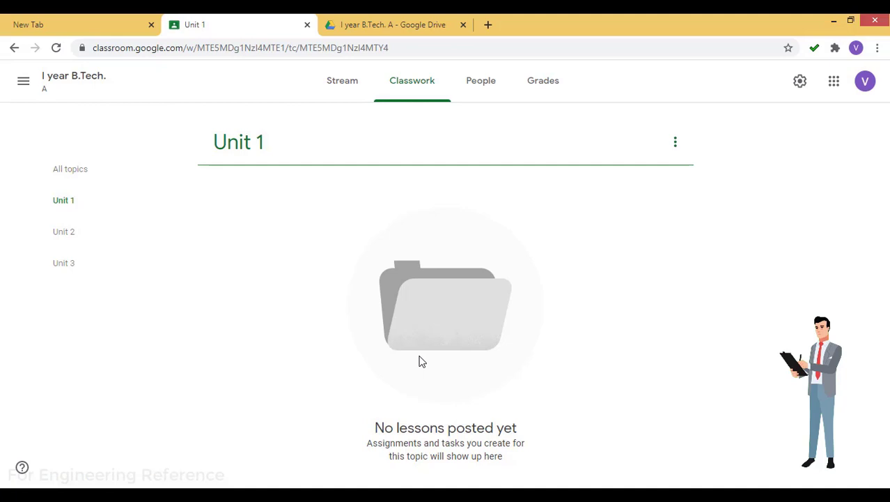
{"action": "left_click", "coordinate": [67, 231]}
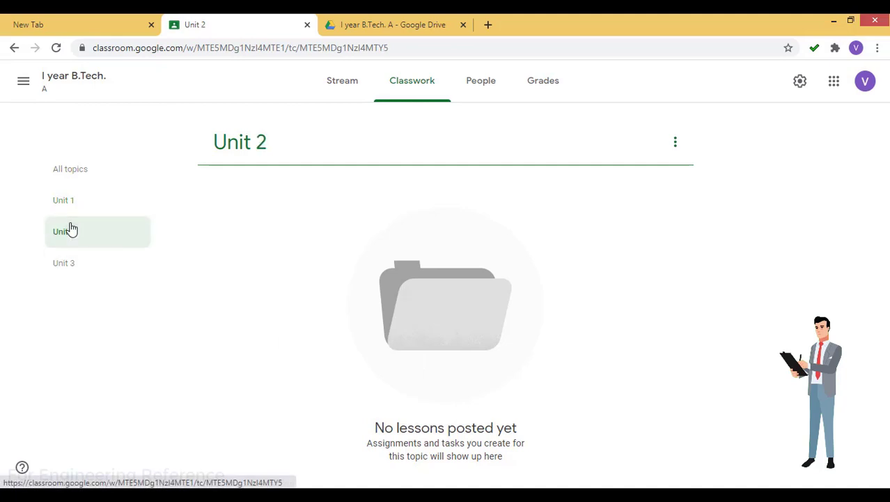
{"action": "left_click", "coordinate": [65, 264]}
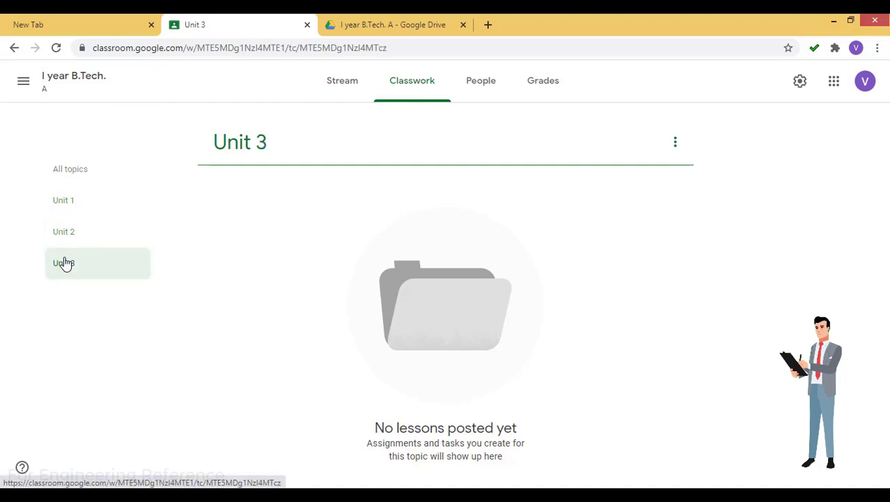
{"action": "left_click", "coordinate": [67, 172]}
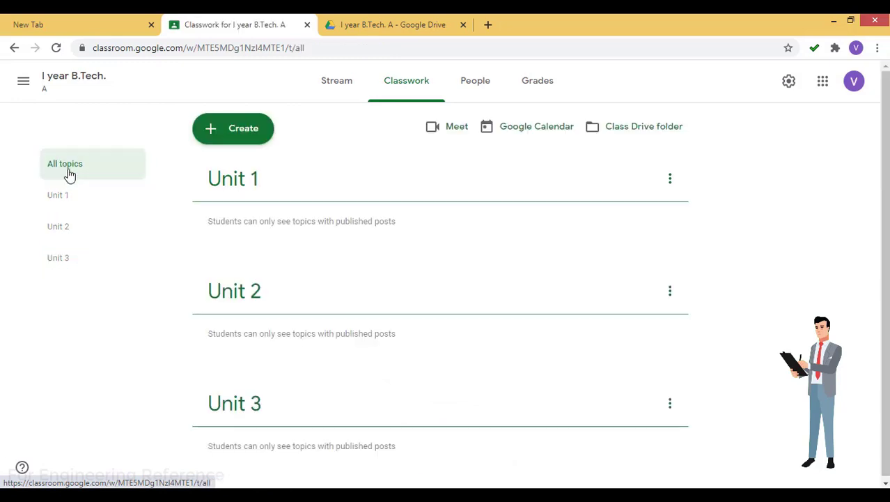
{"action": "left_click", "coordinate": [242, 136]}
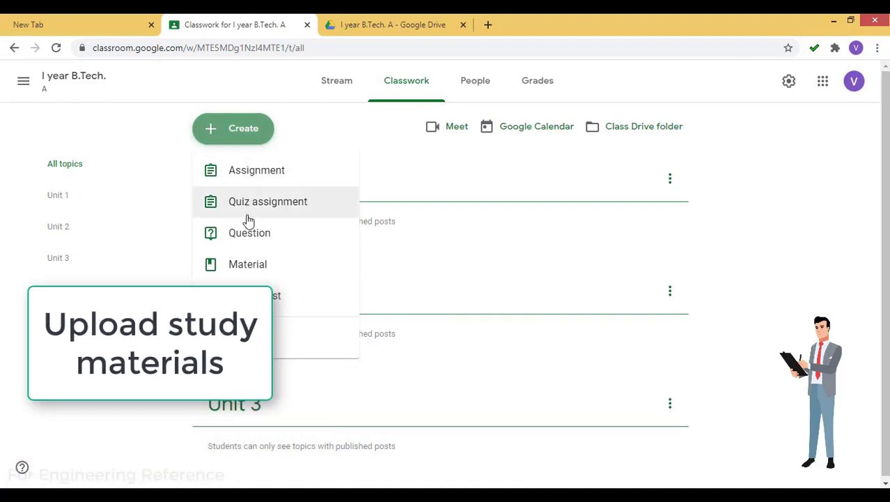
Start a material titled 'Study material - Unit 1' described as 'Please refer attached materials for first unit topics.'
{"action": "left_click", "coordinate": [243, 269]}
{"action": "type", "text": "Study material - Unit "}
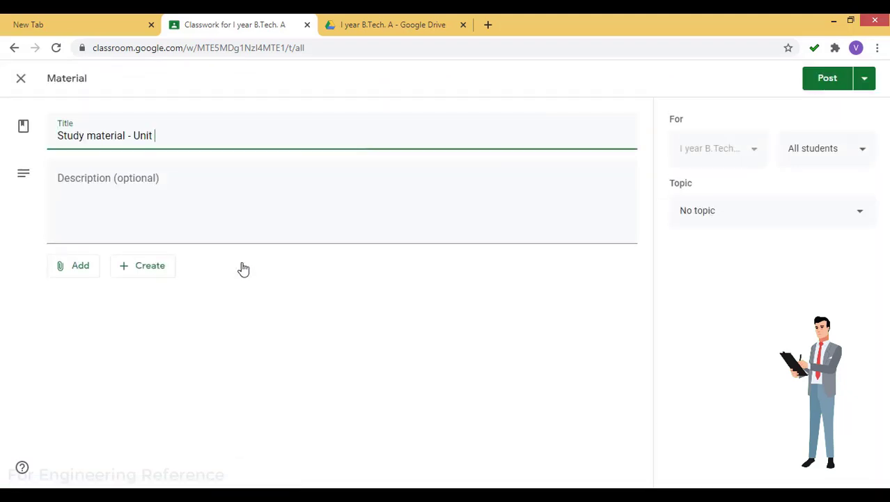
{"action": "type", "text": "1"}
{"action": "left_click", "coordinate": [183, 210]}
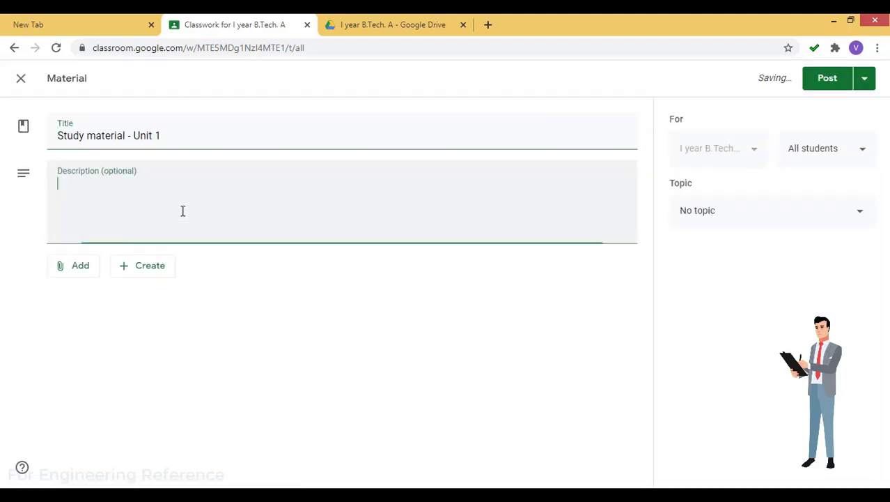
{"action": "type", "text": "P"}
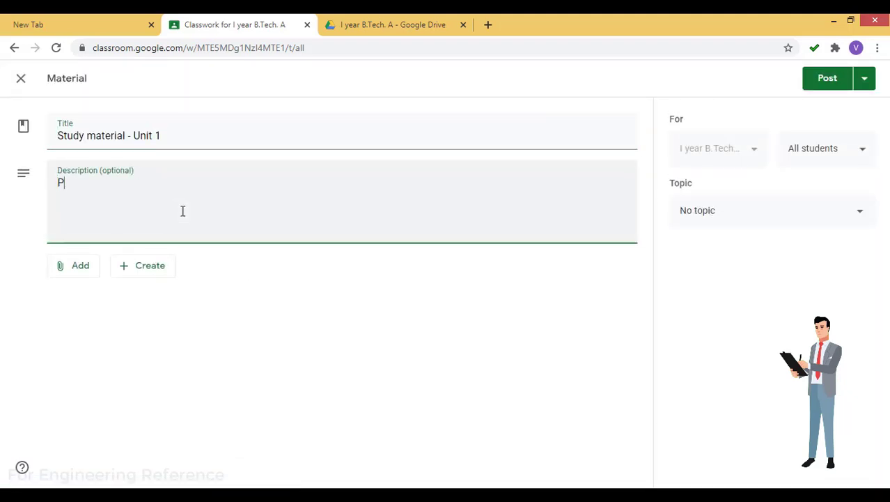
{"action": "type", "text": "lease refer attached materials for first unit topi"}
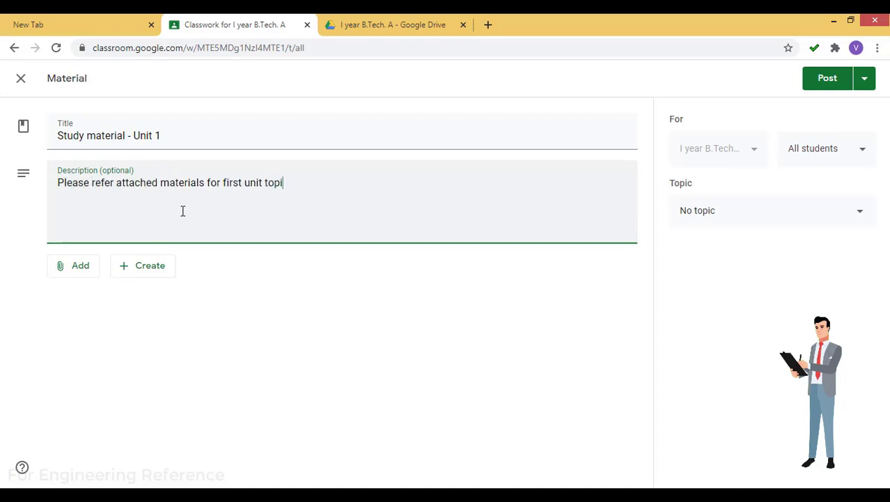
{"action": "type", "text": "cs."}
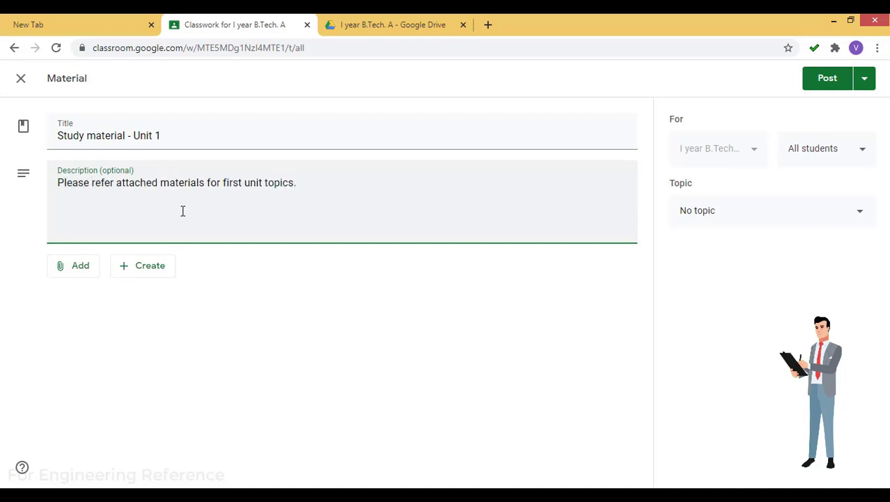
Look through the new-file choices, then bring up the options for attaching existing items
{"action": "left_click", "coordinate": [124, 273]}
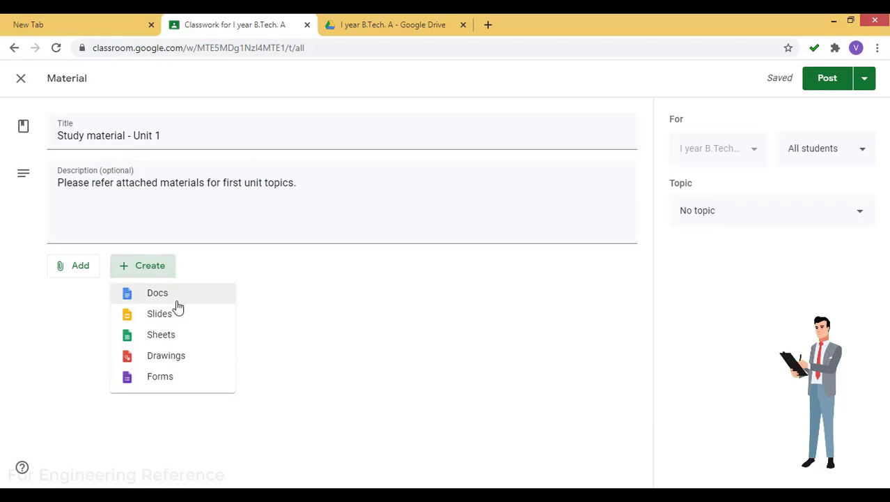
{"action": "left_click", "coordinate": [75, 299]}
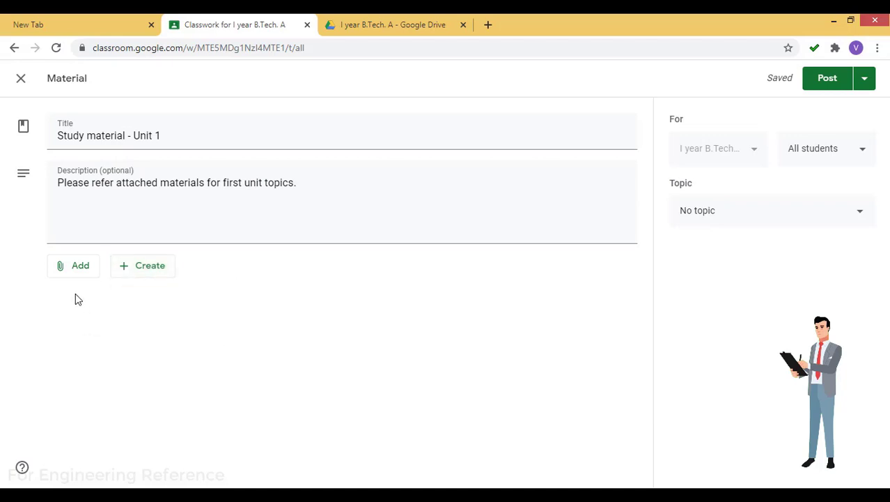
{"action": "left_click", "coordinate": [65, 272]}
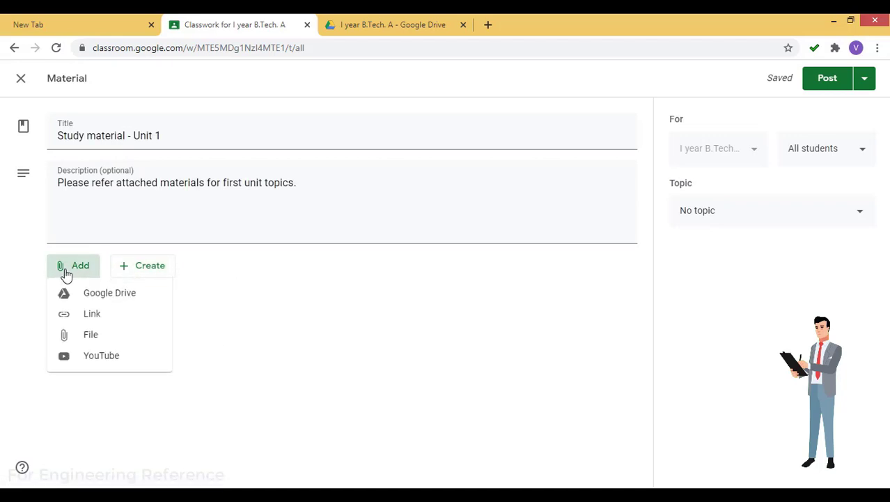
Upload Study Material .docx from the computer and attach it to the material
{"action": "left_click", "coordinate": [94, 338]}
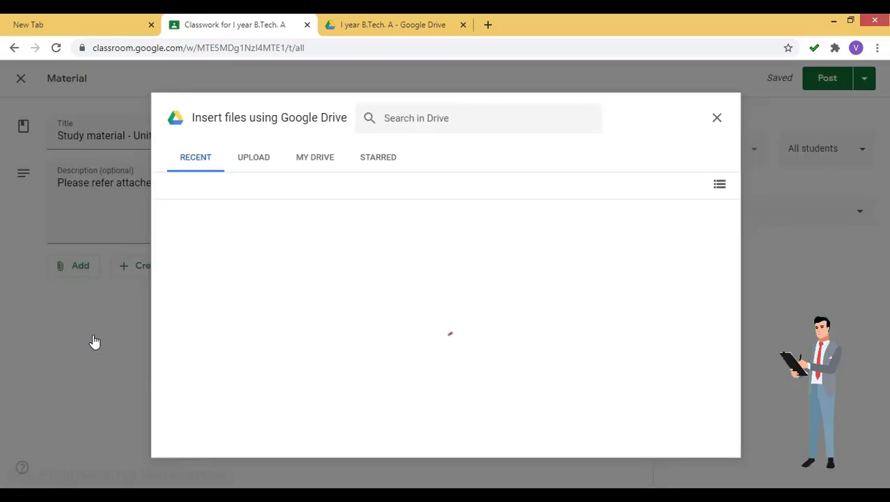
{"action": "left_click", "coordinate": [248, 163]}
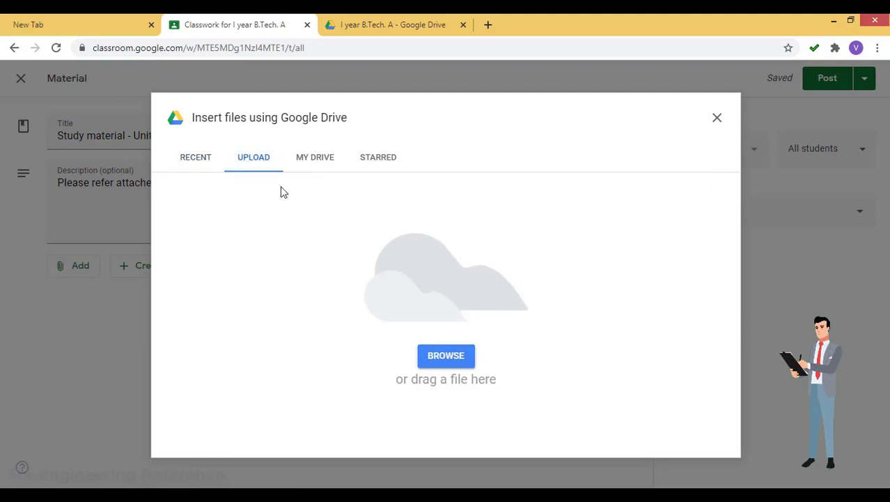
{"action": "left_click", "coordinate": [448, 363]}
{"action": "left_click", "coordinate": [705, 472]}
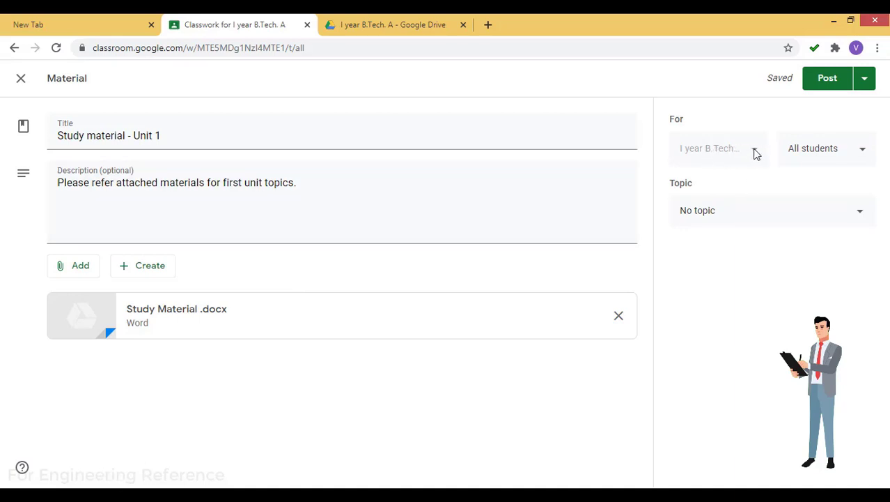
File the material under the Unit 1 topic and post it to the class
{"action": "left_click", "coordinate": [705, 212]}
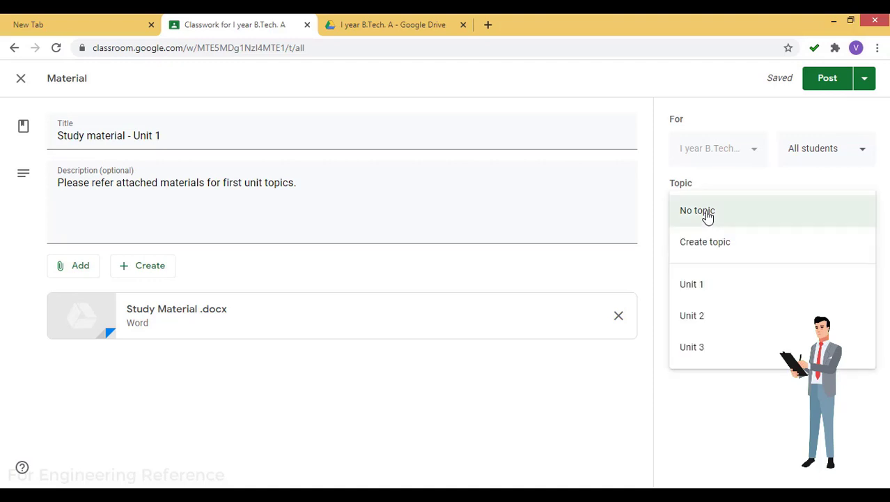
{"action": "left_click", "coordinate": [723, 286]}
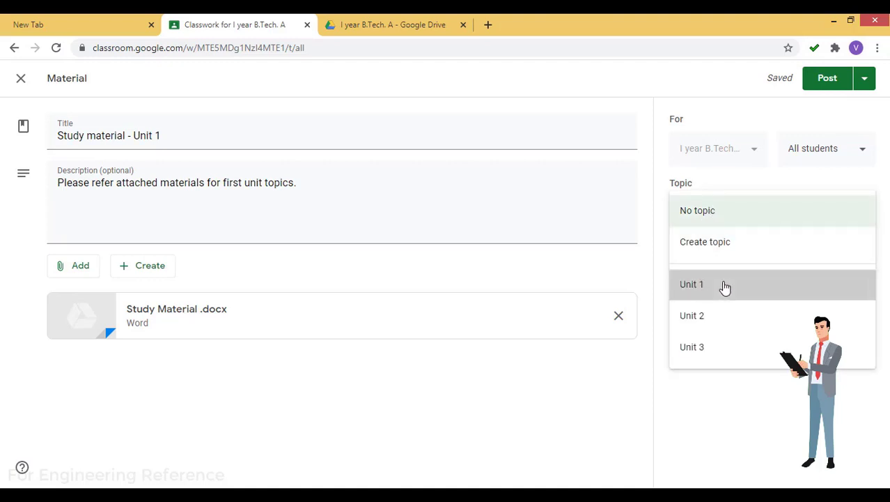
{"action": "left_click", "coordinate": [829, 80]}
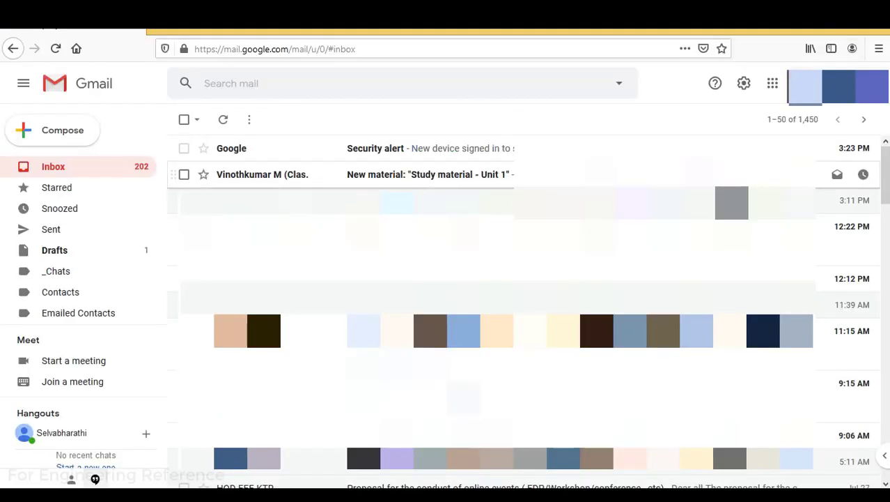
Open the 'New material: Study material - Unit 1' email and scroll down to its Classroom card
{"action": "left_click", "coordinate": [439, 176]}
{"action": "scroll", "coordinate": [439, 178], "scroll_direction": "down", "scroll_amount": 2}
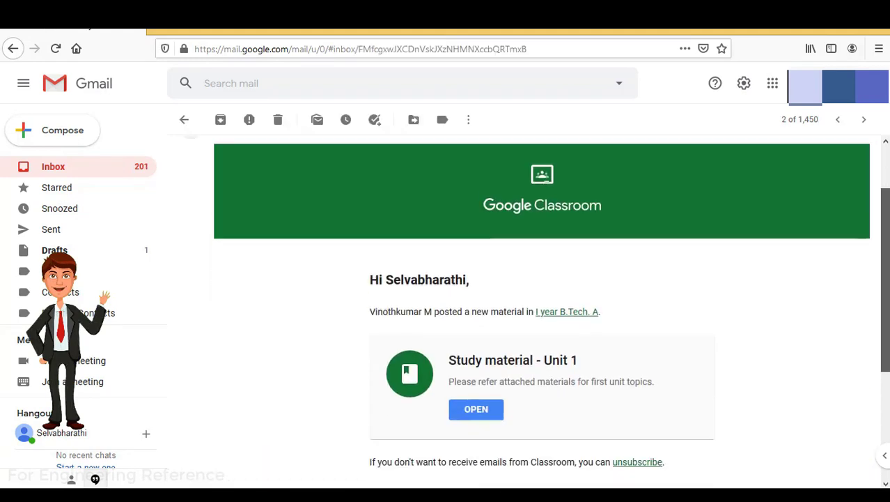
{"action": "scroll", "coordinate": [476, 370], "scroll_direction": "down", "scroll_amount": 2}
As the student, open the material from the email, view class details, then Classwork, dismissing the tip
{"action": "left_click", "coordinate": [475, 370]}
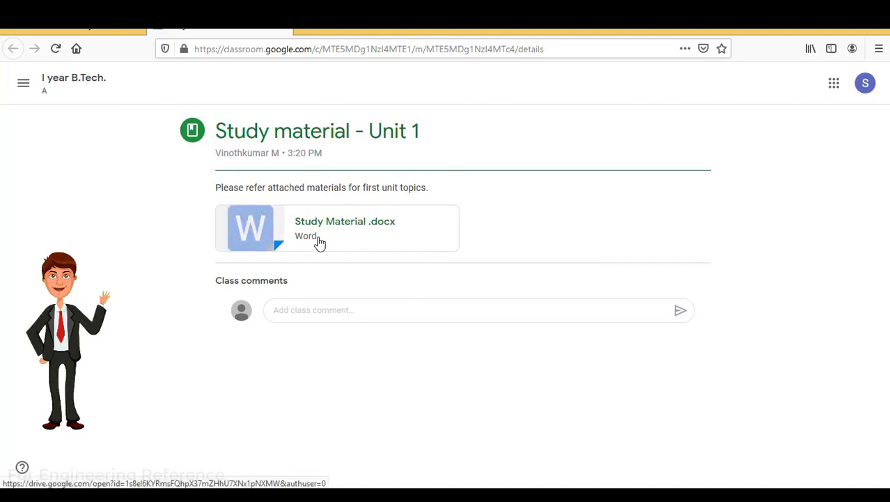
{"action": "left_click", "coordinate": [63, 84]}
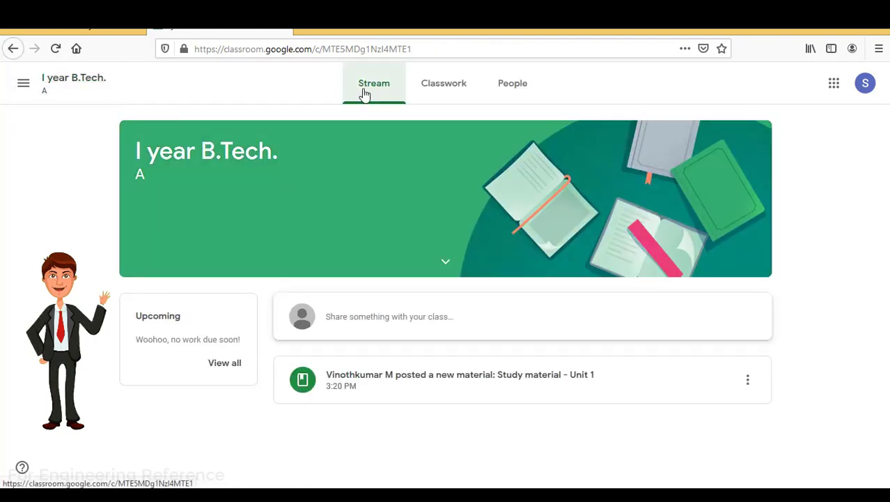
{"action": "left_click", "coordinate": [446, 263]}
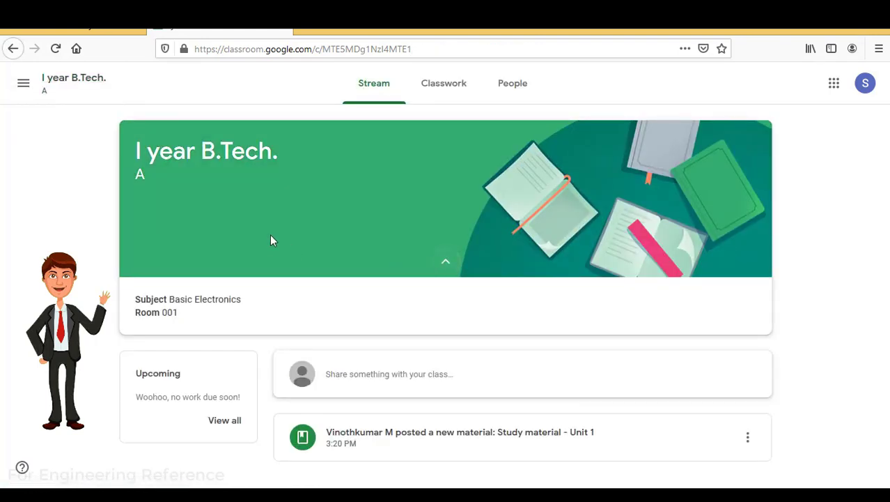
{"action": "left_click", "coordinate": [457, 85]}
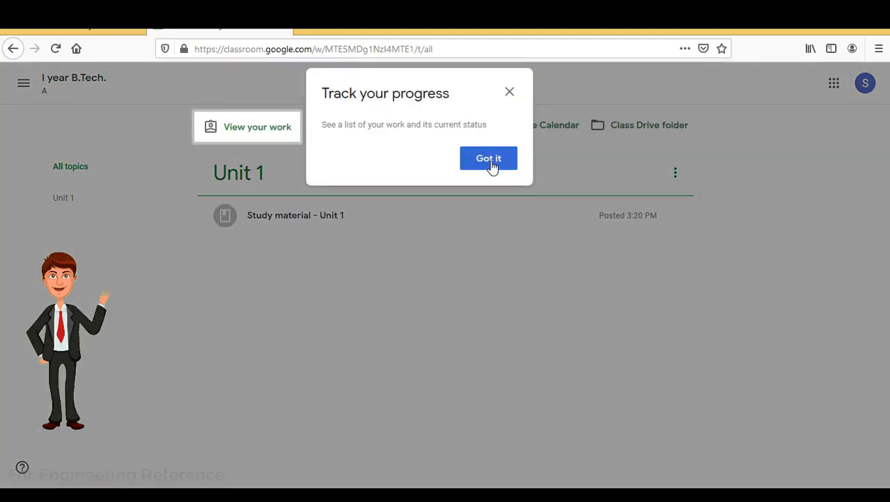
{"action": "left_click", "coordinate": [492, 166]}
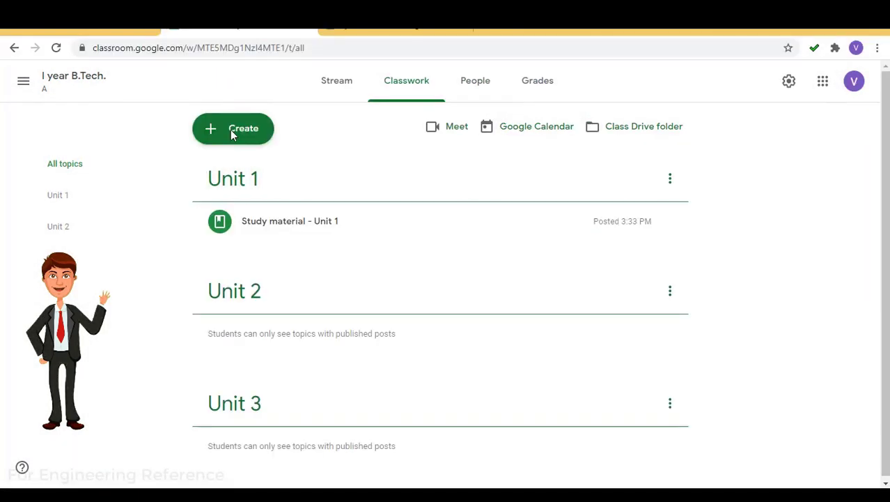
Start a material post titled 'Study material - Unit 2' with description 'Please refer attached doc.'
{"action": "left_click", "coordinate": [232, 134]}
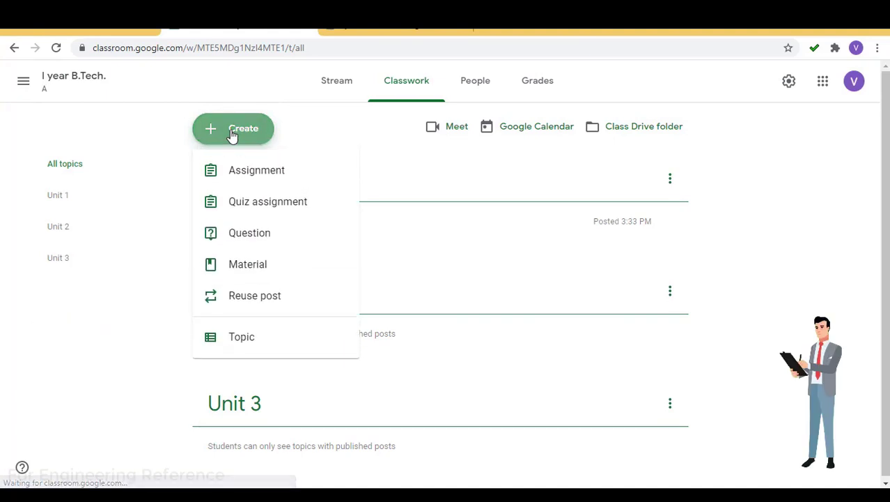
{"action": "left_click", "coordinate": [245, 263]}
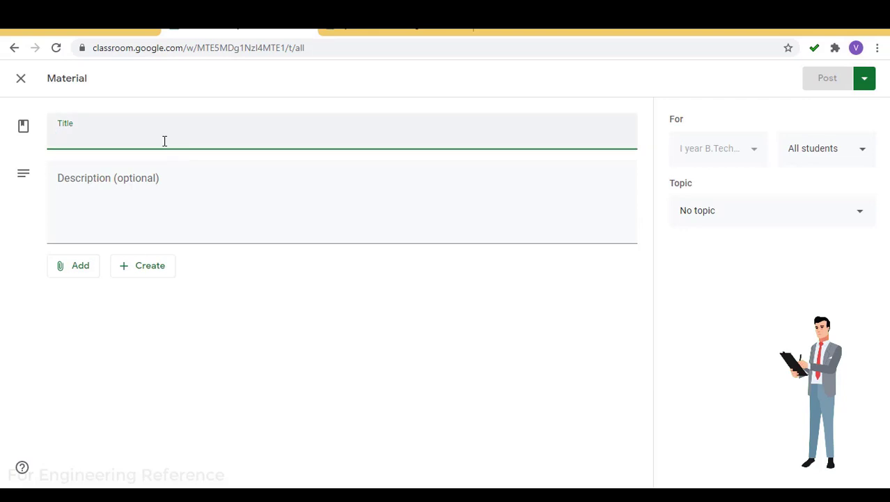
{"action": "type", "text": "Study mater"}
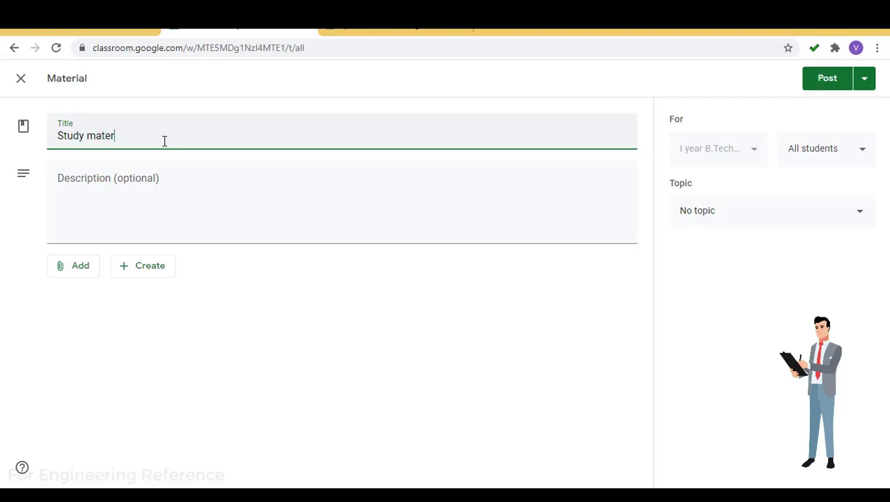
{"action": "type", "text": "ial - Uni"}
{"action": "key", "text": "BackSpace"}
{"action": "key", "text": "BackSpace"}
{"action": "type", "text": "ial - Unit 2"}
{"action": "key", "text": "Tab"}
{"action": "type", "text": "Please refer attached doc."}
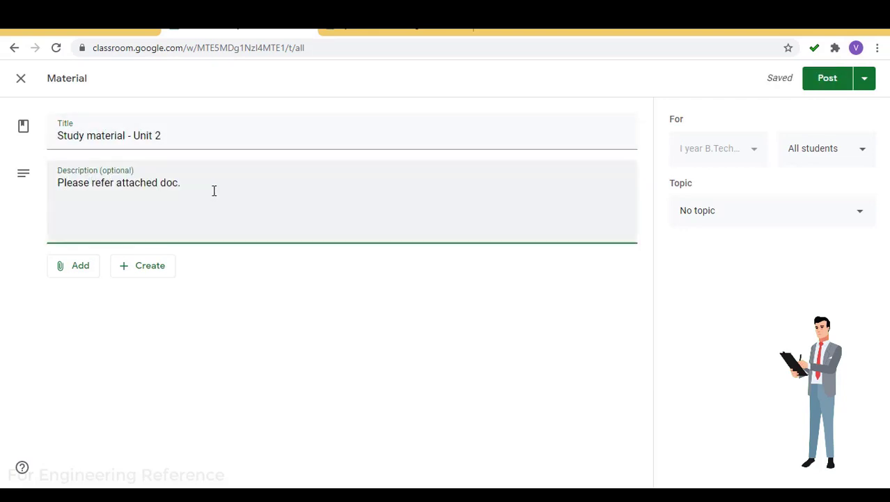
Upload Study Material .pdf from the computer as the post's attachment
{"action": "left_click", "coordinate": [73, 270]}
{"action": "left_click", "coordinate": [100, 337]}
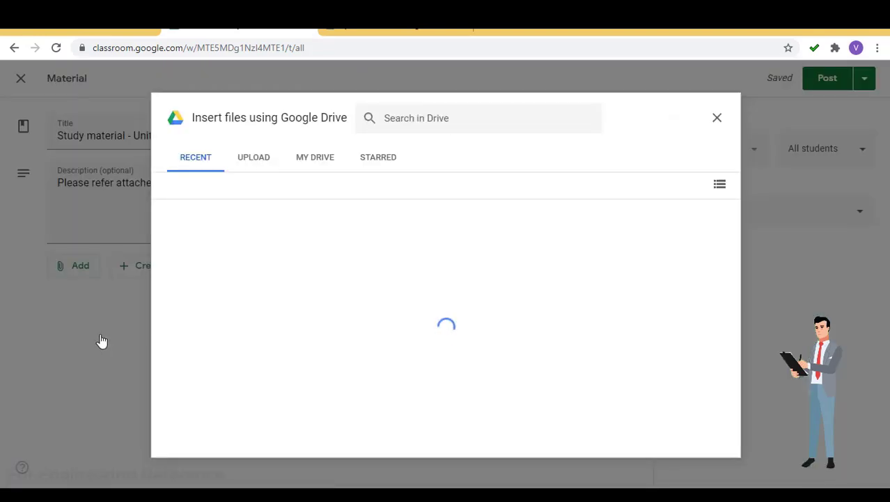
{"action": "left_click", "coordinate": [255, 156]}
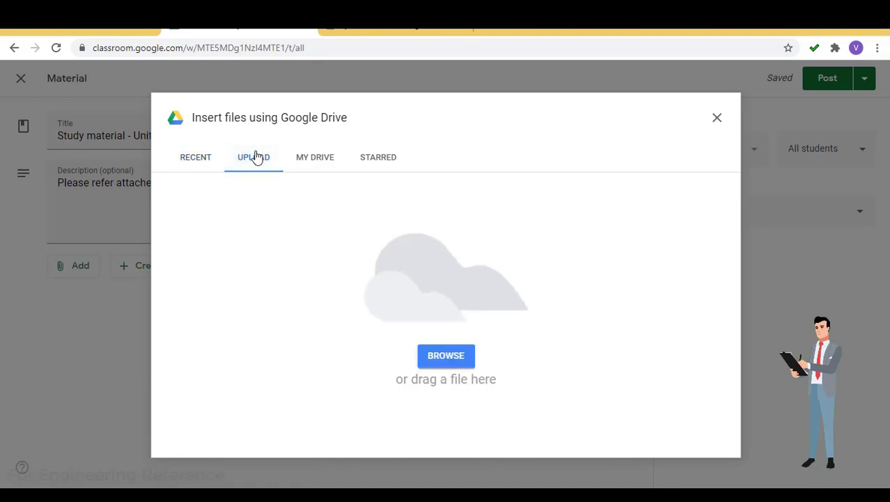
{"action": "left_click", "coordinate": [453, 358]}
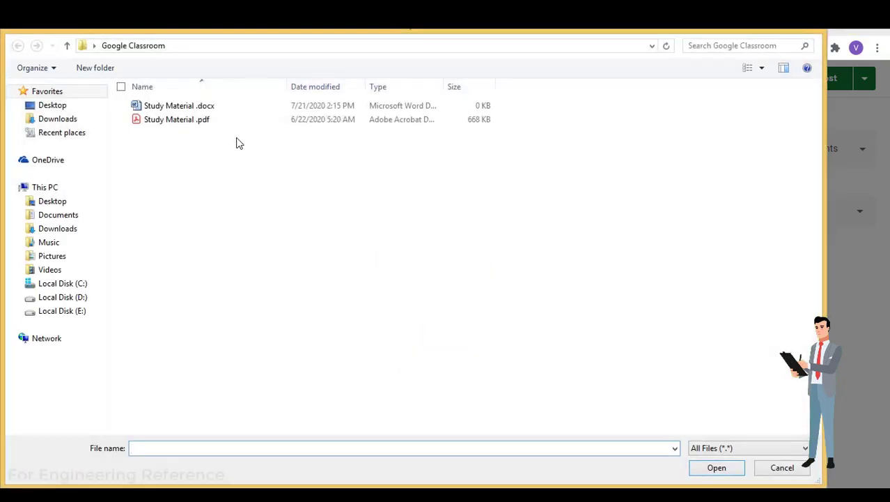
{"action": "double_click", "coordinate": [205, 122]}
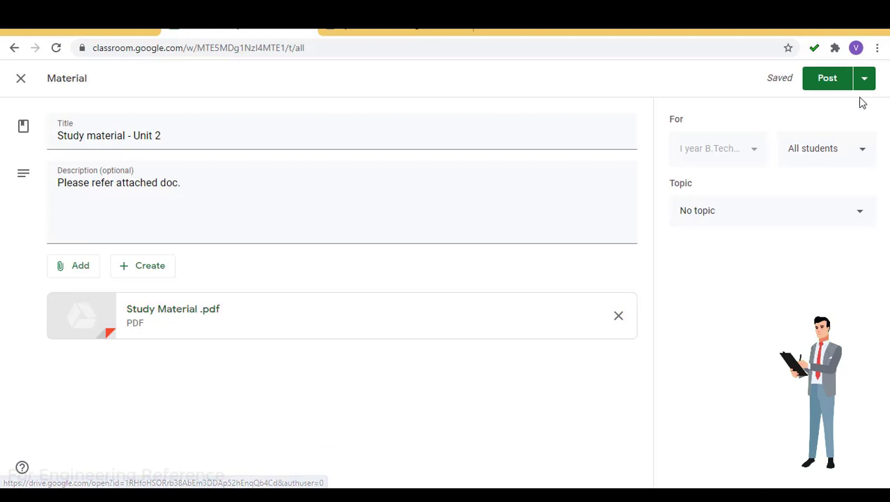
File the material under the Unit 2 topic and post it
{"action": "left_click", "coordinate": [807, 210]}
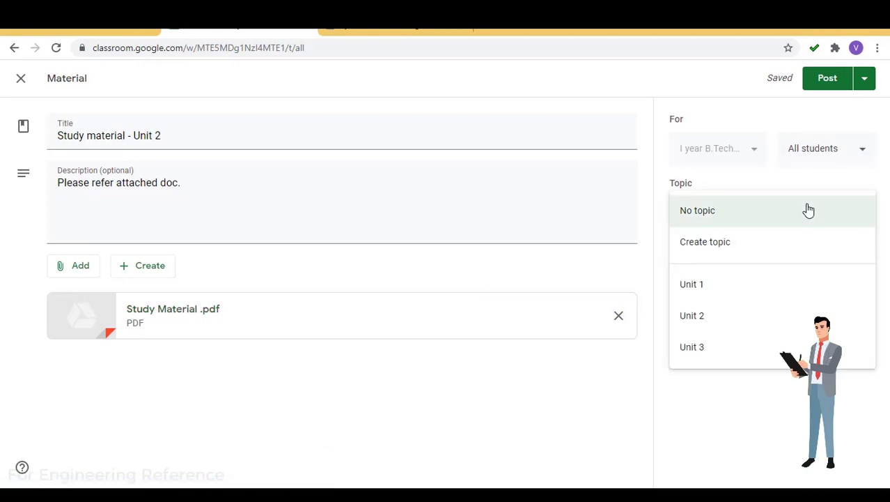
{"action": "left_click", "coordinate": [719, 317]}
{"action": "left_click", "coordinate": [827, 79]}
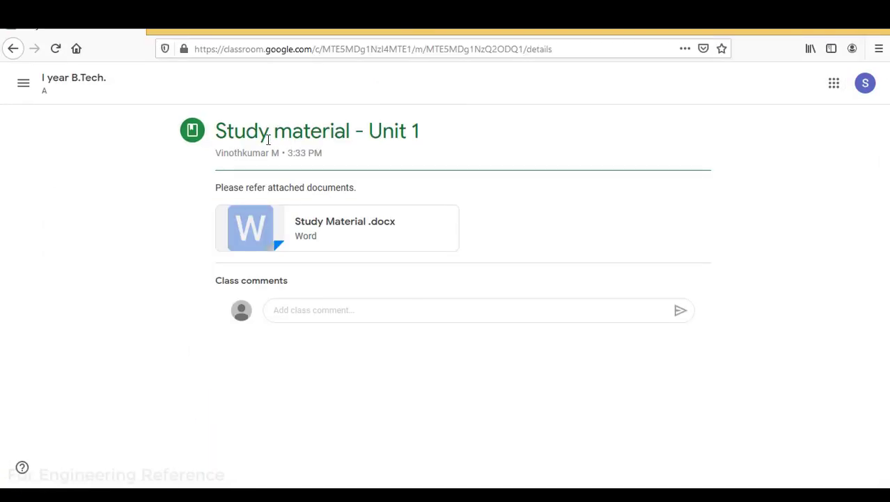
Open the Study material - Unit 2 post from the class's Classwork list
{"action": "left_click", "coordinate": [60, 82]}
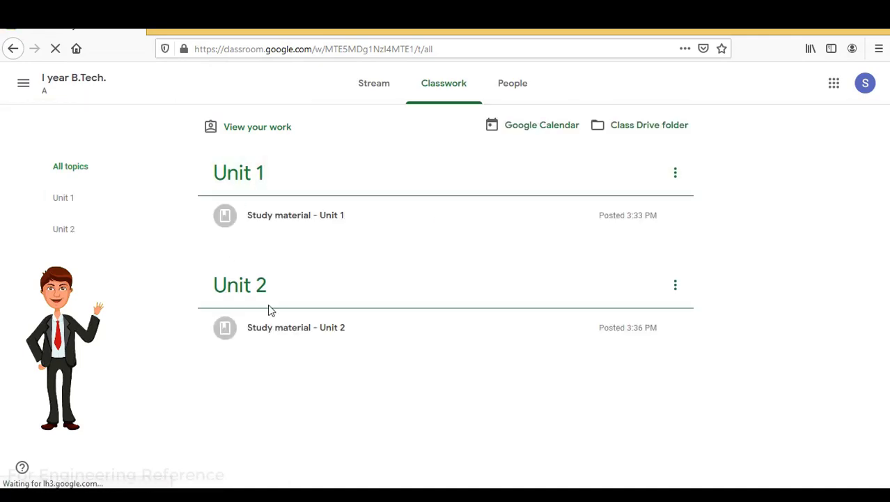
{"action": "left_click", "coordinate": [313, 333]}
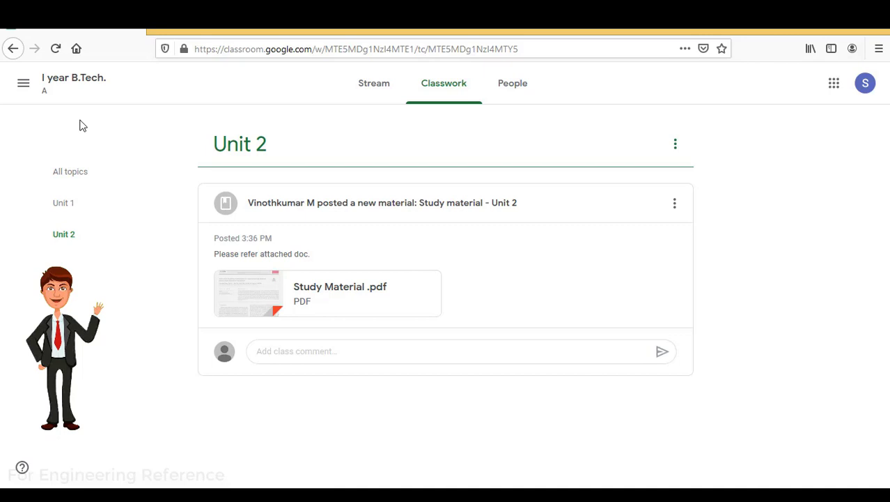
Return to the class Stream and scroll through the Unit 2 and Unit 1 material posts
{"action": "left_click", "coordinate": [54, 78]}
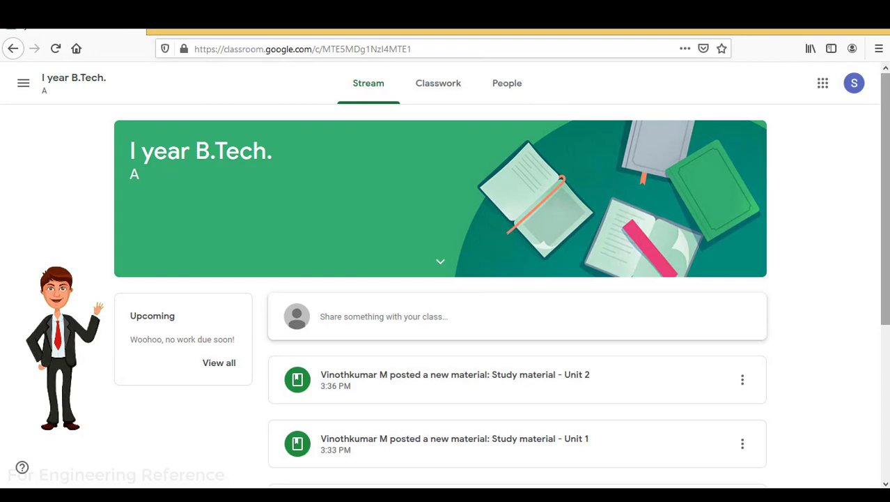
{"action": "scroll", "coordinate": [616, 170], "scroll_direction": "down", "scroll_amount": 2}
{"action": "scroll", "coordinate": [446, 292], "scroll_direction": "up", "scroll_amount": 2}
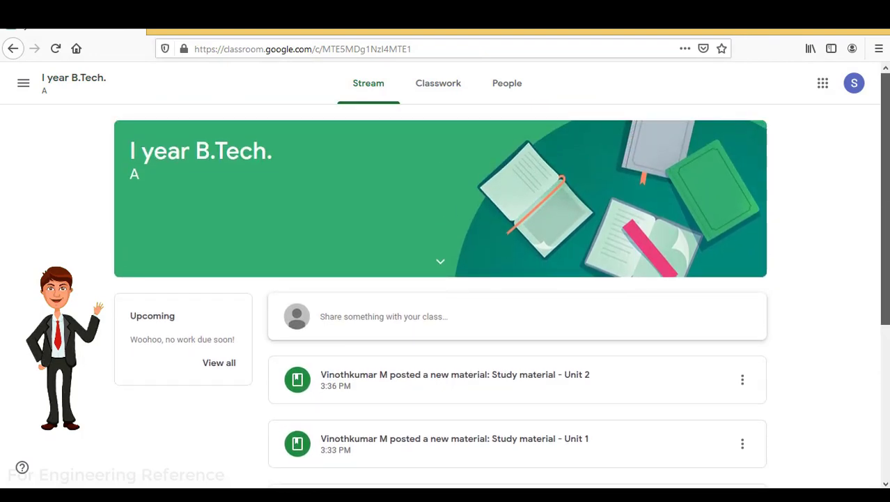
{"action": "scroll", "coordinate": [445, 292], "scroll_direction": "down", "scroll_amount": 3}
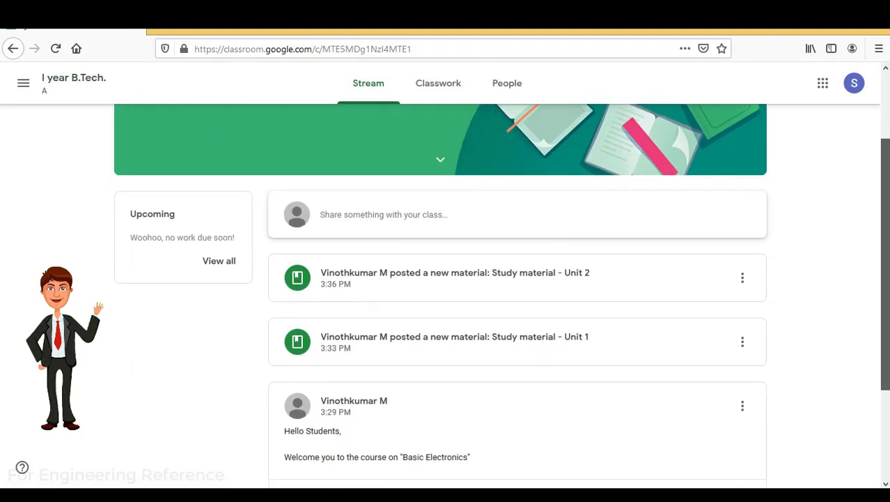
{"action": "scroll", "coordinate": [445, 292], "scroll_direction": "down", "scroll_amount": 3}
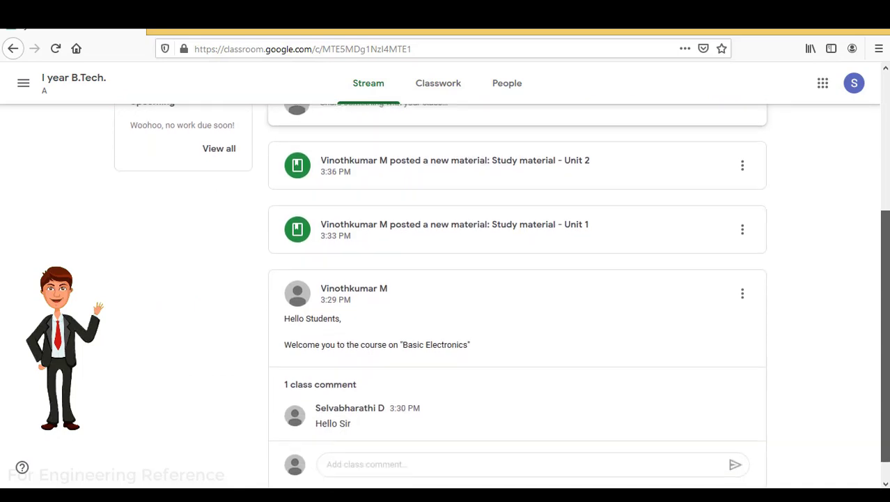
{"action": "scroll", "coordinate": [445, 293], "scroll_direction": "up", "scroll_amount": 6}
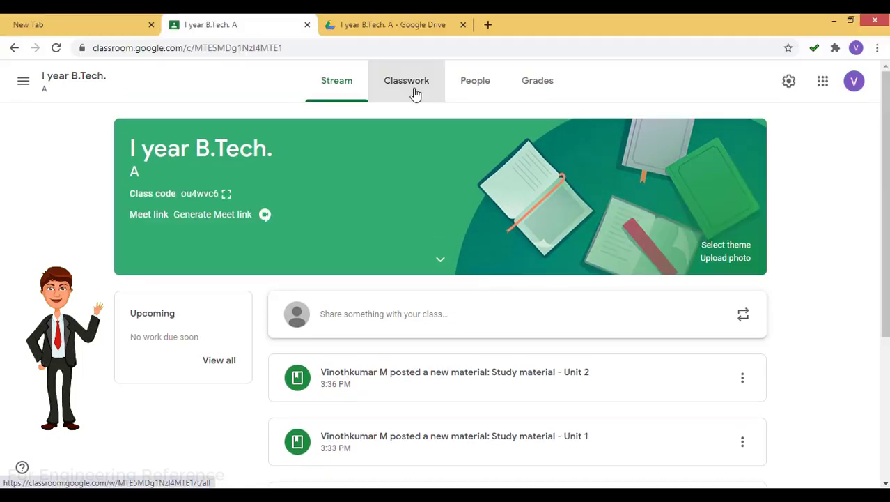
Create a new assignment in Classwork titled 'Assignment 1 - unit 1'
{"action": "left_click", "coordinate": [414, 92]}
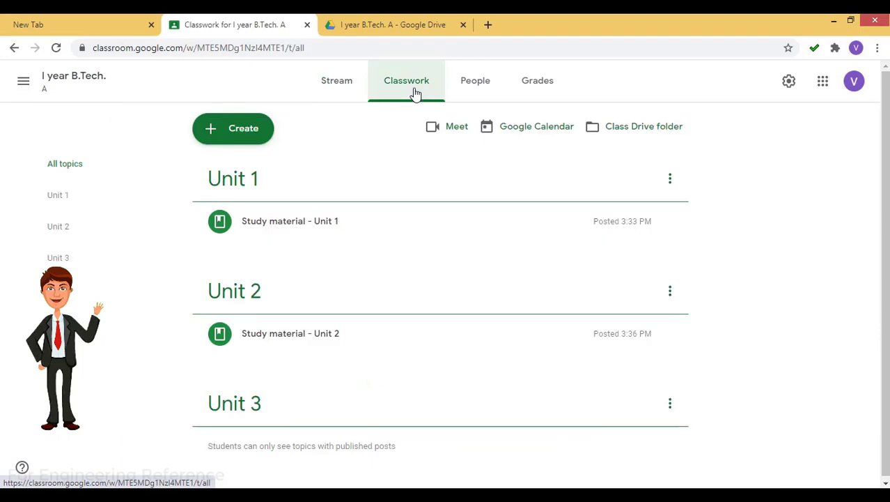
{"action": "left_click", "coordinate": [229, 136]}
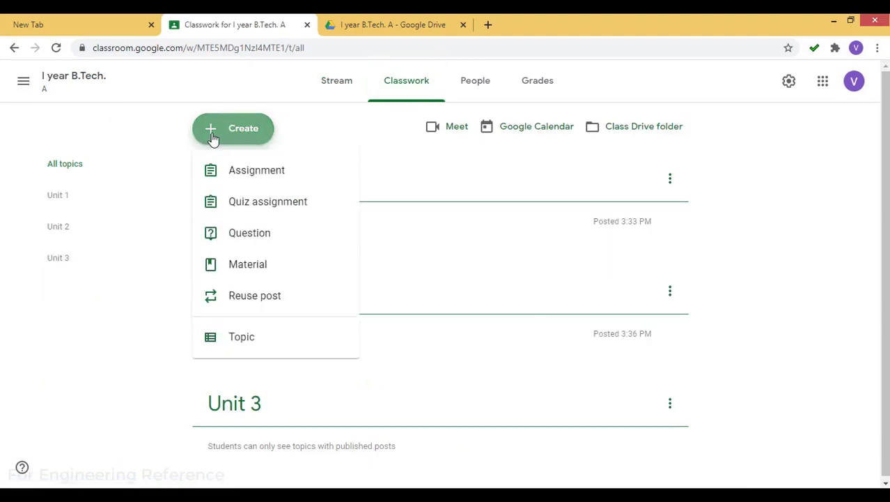
{"action": "left_click", "coordinate": [233, 178]}
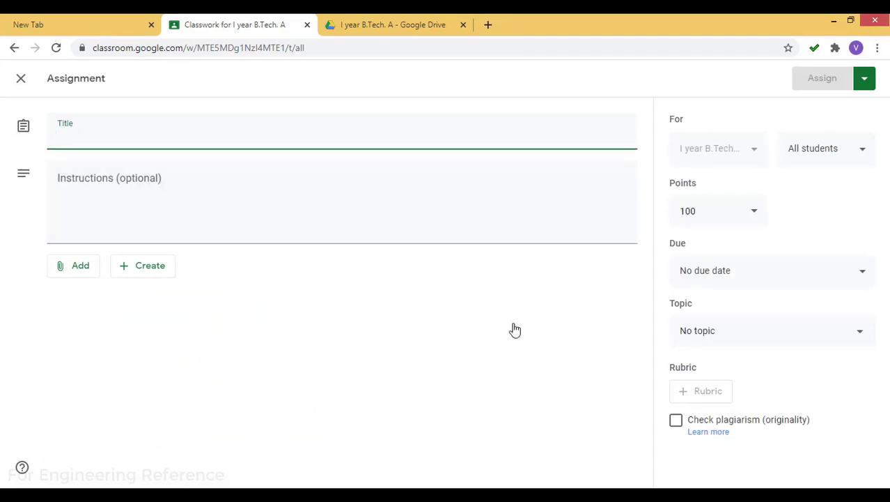
{"action": "type", "text": "Assi"}
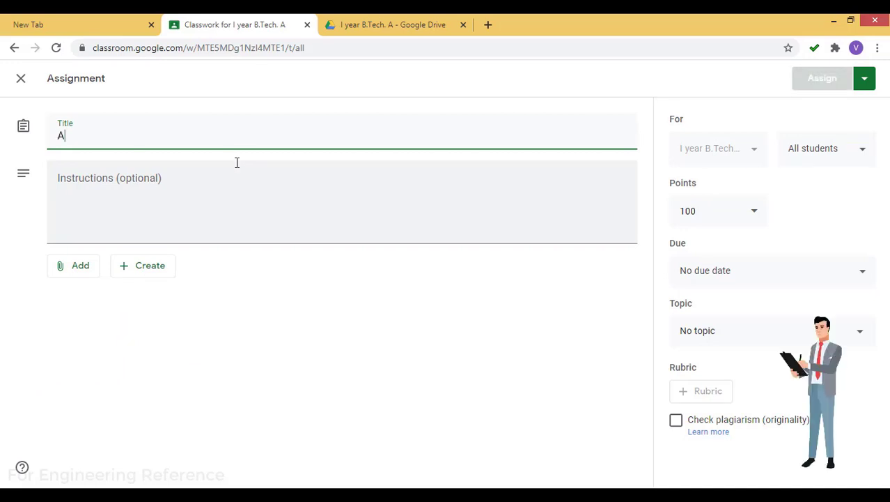
{"action": "type", "text": "nment 1 - unit 1"}
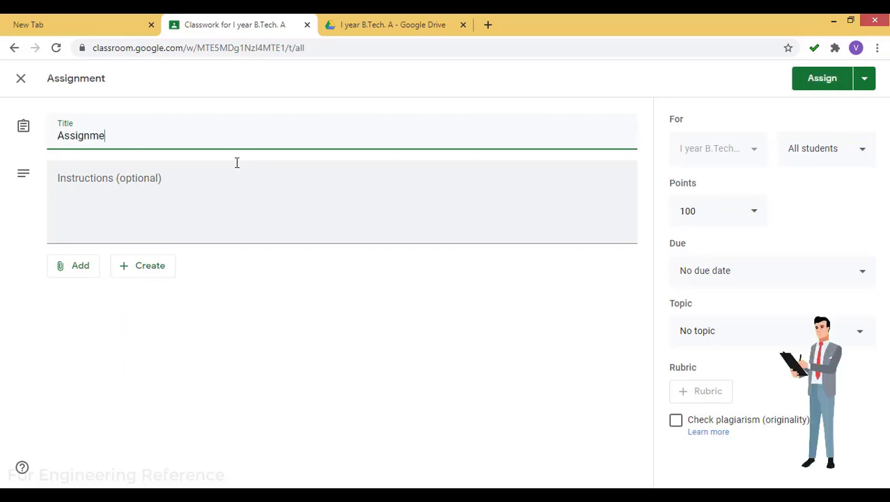
Add the instructions 'Follow the instructions given below:' and bring up the attachment options
{"action": "left_click", "coordinate": [238, 169]}
{"action": "type", "text": "Follow the instructions given"}
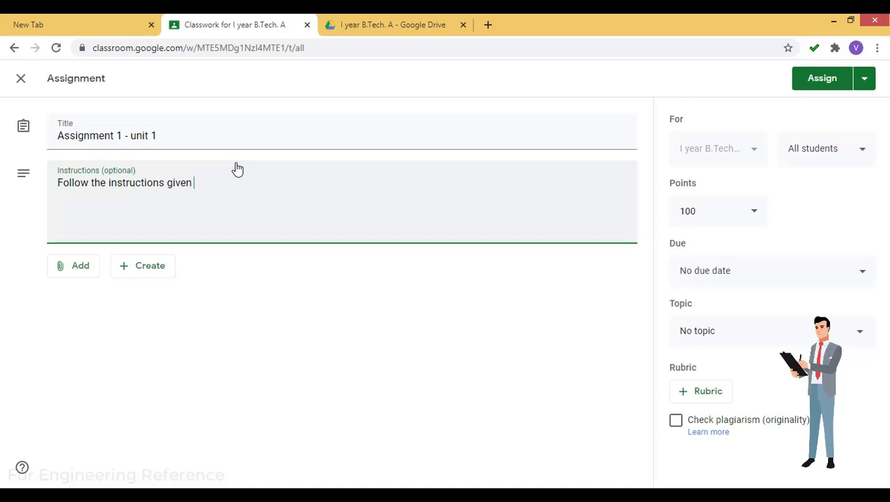
{"action": "type", "text": "below:"}
{"action": "left_click", "coordinate": [139, 268]}
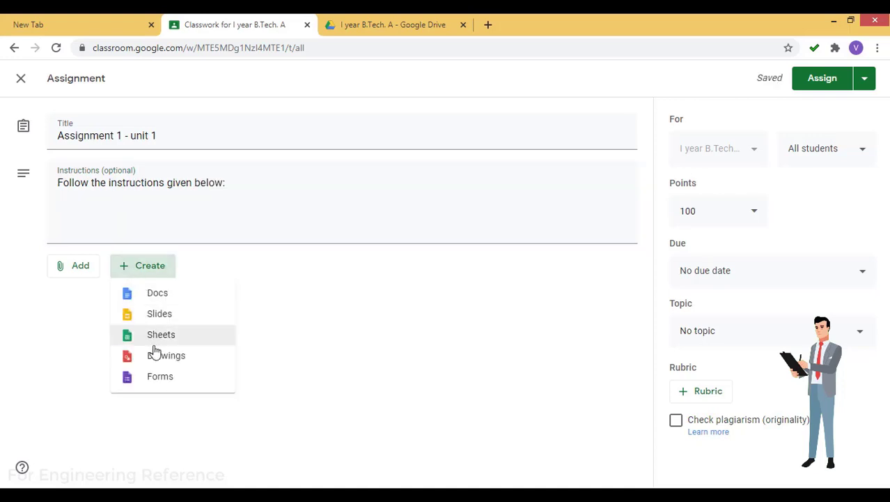
{"action": "left_click", "coordinate": [83, 270]}
{"action": "left_click", "coordinate": [83, 271]}
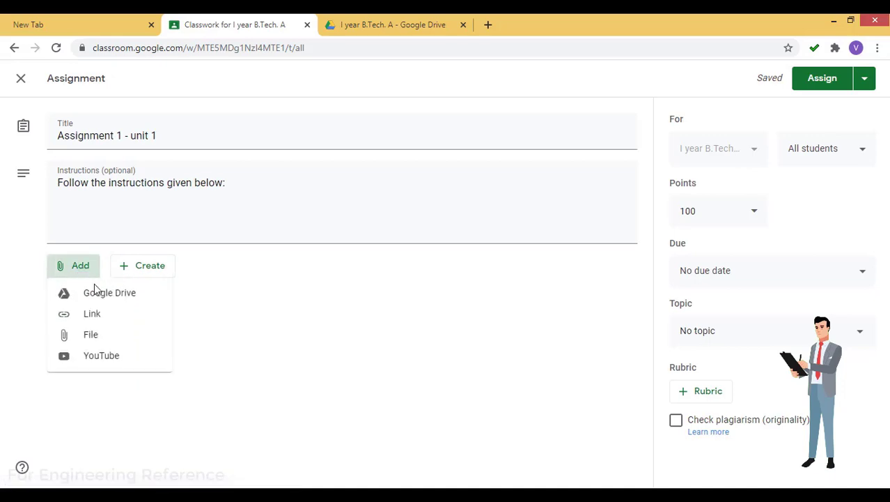
Upload Study Material .docx from the computer as an assignment attachment
{"action": "left_click", "coordinate": [91, 342]}
{"action": "left_click", "coordinate": [452, 357]}
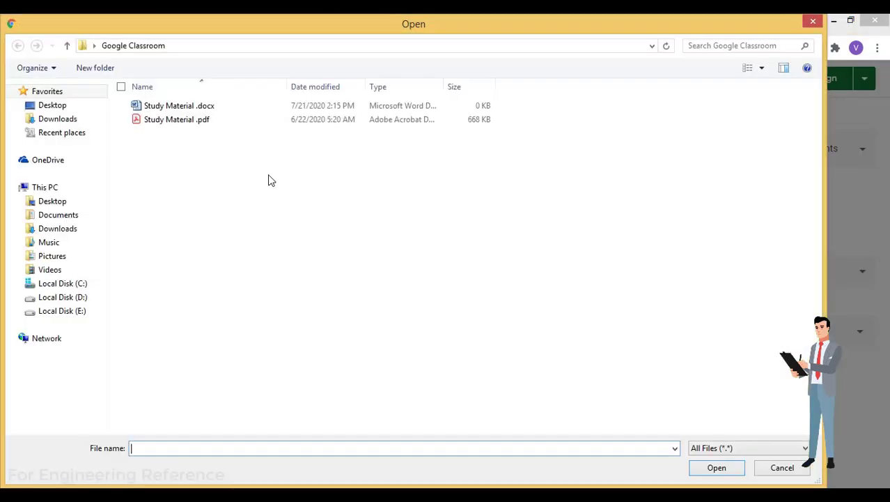
{"action": "double_click", "coordinate": [233, 110]}
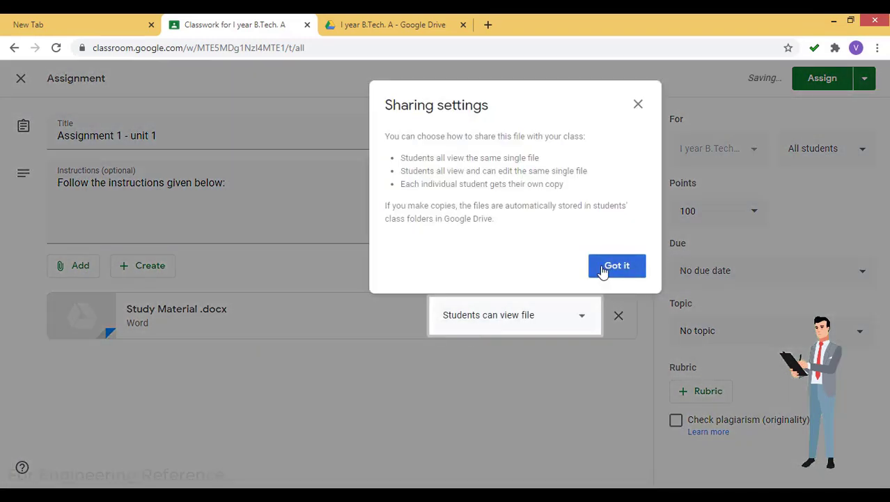
Try the file sharing choices, settling on making a copy for each student
{"action": "left_click", "coordinate": [604, 270]}
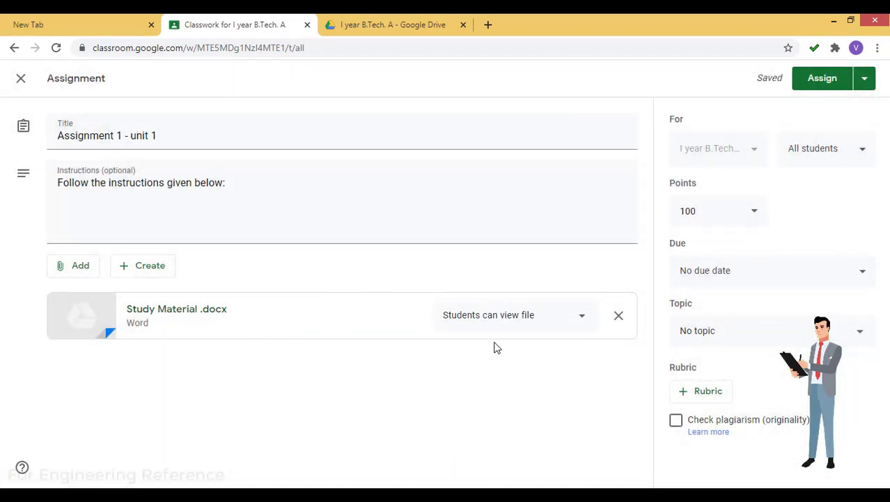
{"action": "left_click", "coordinate": [584, 319]}
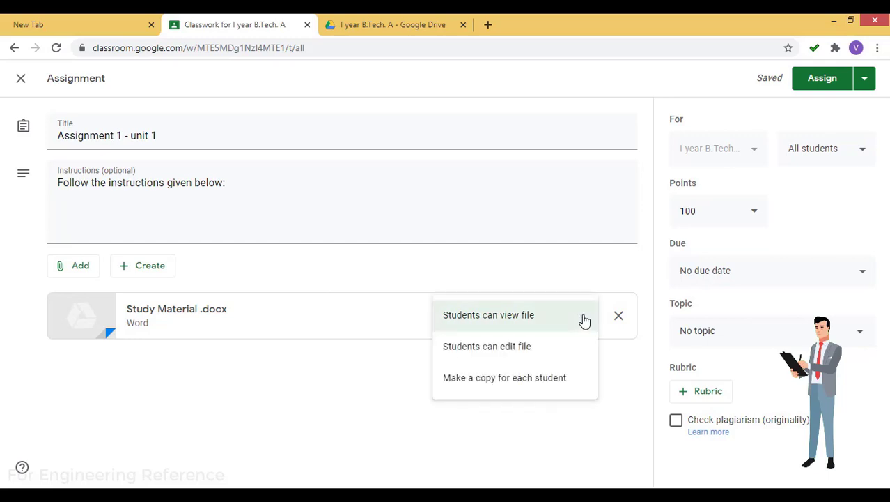
{"action": "left_click", "coordinate": [507, 355]}
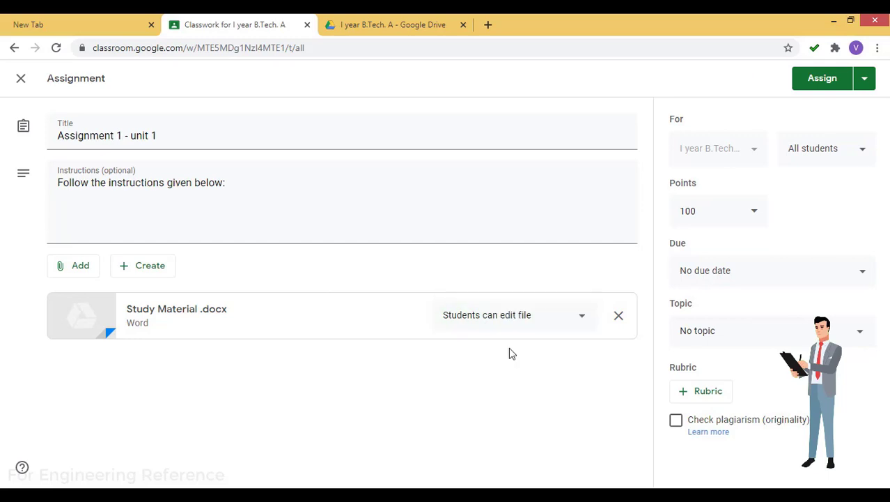
{"action": "left_click", "coordinate": [587, 318]}
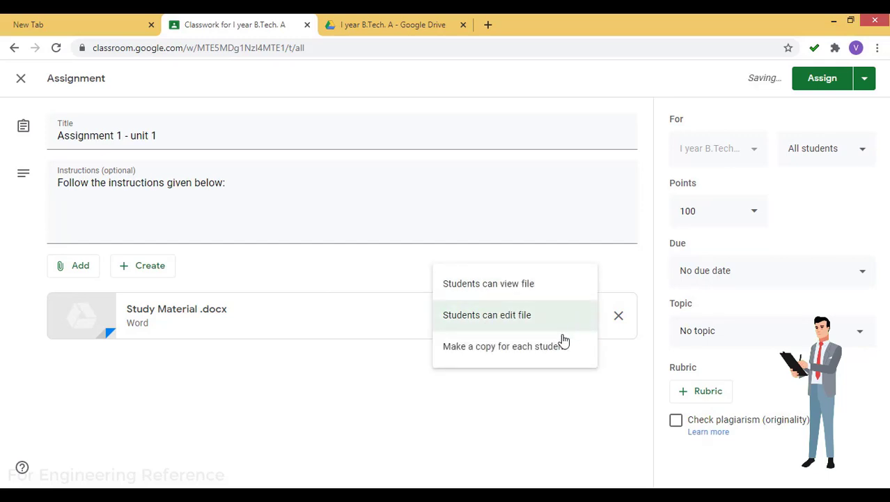
{"action": "left_click", "coordinate": [497, 351]}
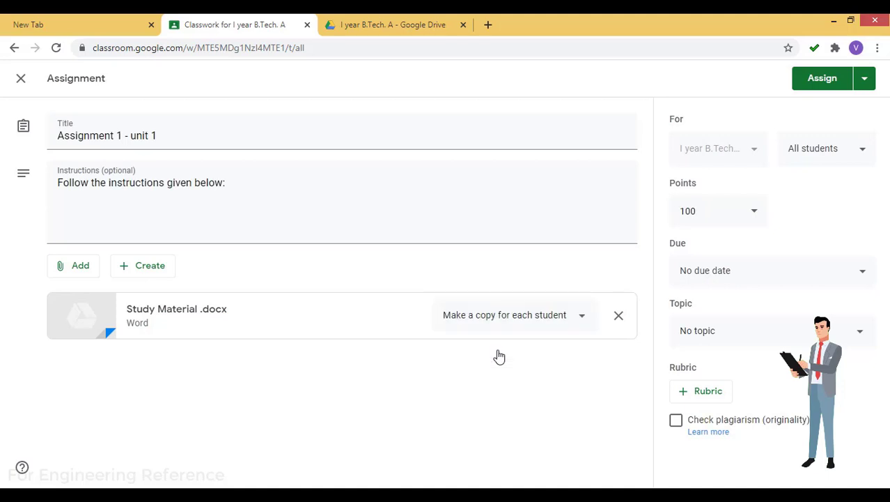
{"action": "left_click", "coordinate": [583, 319]}
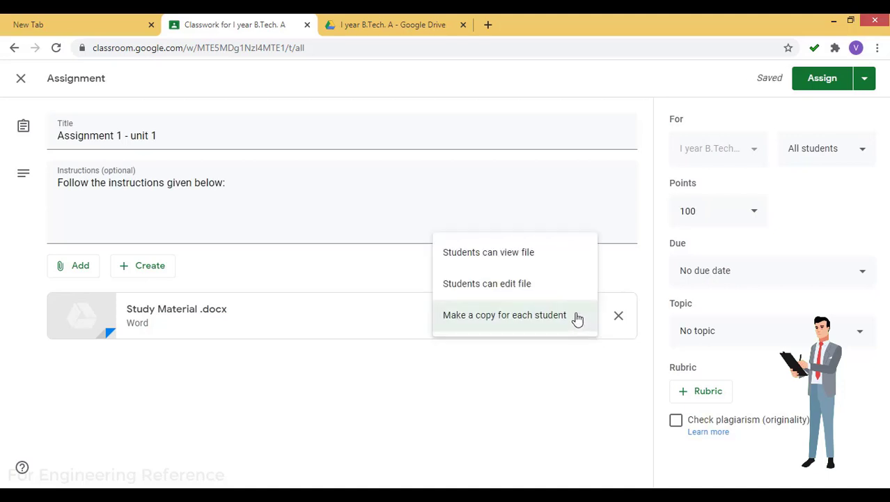
Make the attachment view-only and edit the points value, entering 50
{"action": "left_click", "coordinate": [523, 255]}
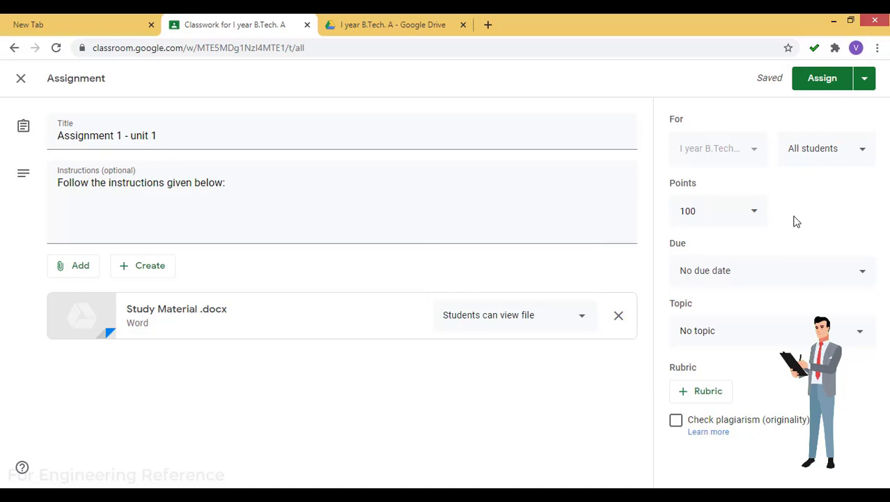
{"action": "left_click", "coordinate": [755, 214]}
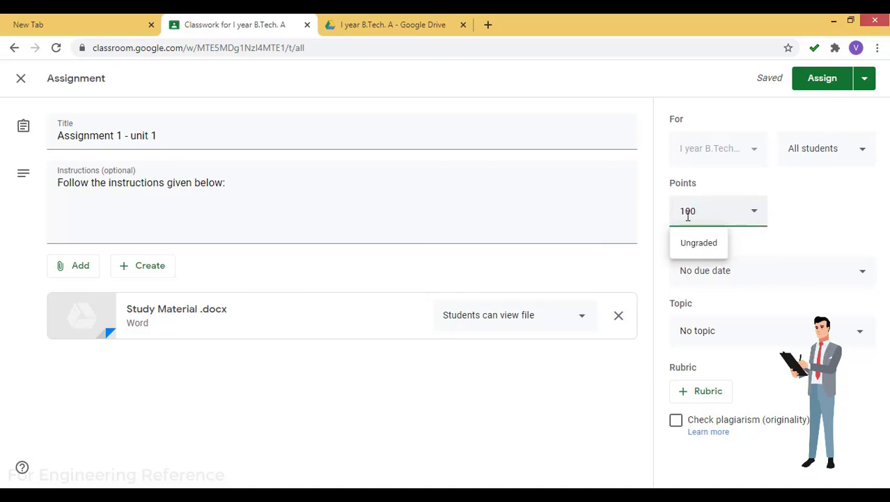
{"action": "left_click_drag", "start_coordinate": [704, 214], "coordinate": [639, 221]}
{"action": "type", "text": "50"}
{"action": "left_click", "coordinate": [827, 233]}
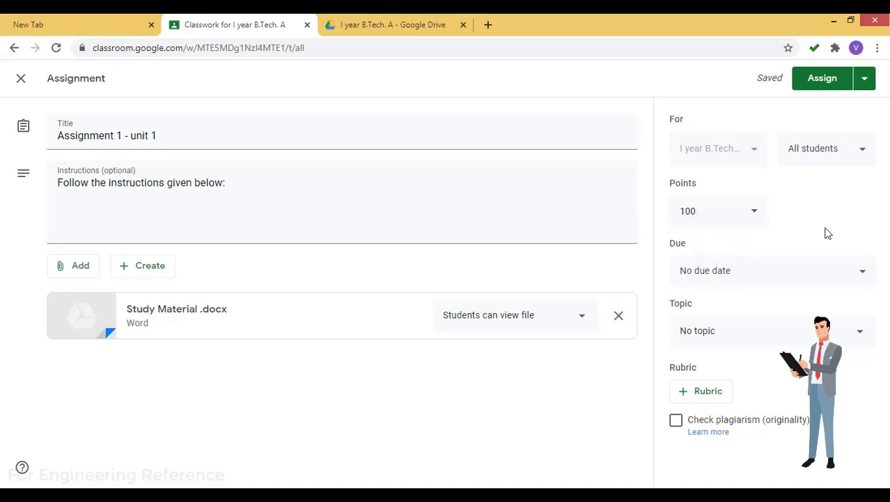
Set the assignment due Thu, Jul 30, 4:00 PM
{"action": "left_click", "coordinate": [784, 279]}
{"action": "left_click", "coordinate": [758, 325]}
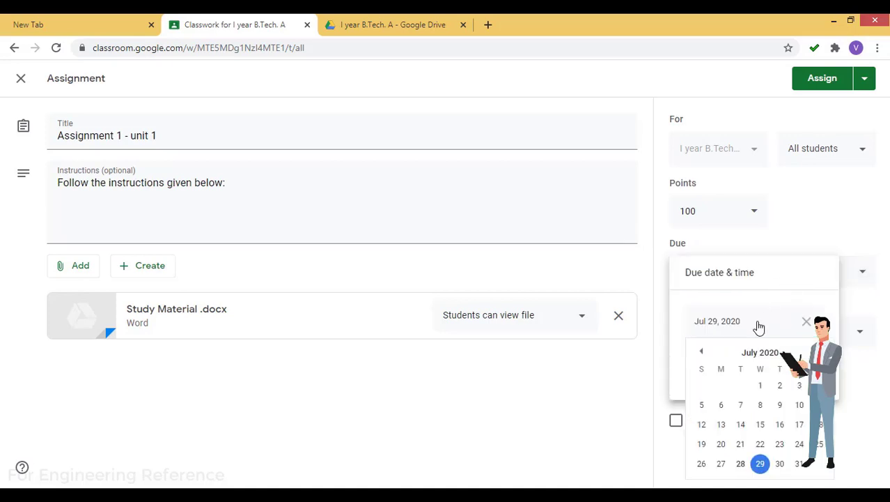
{"action": "left_click", "coordinate": [779, 463]}
{"action": "left_click", "coordinate": [860, 415]}
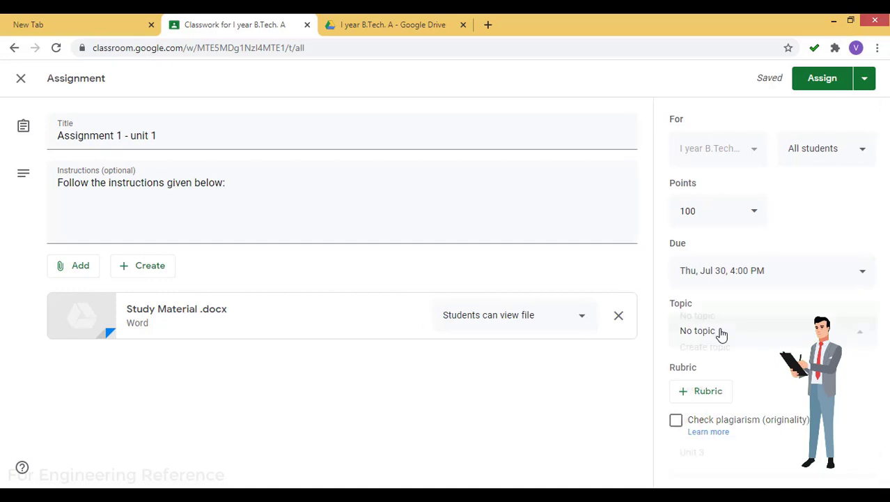
File the assignment under the Unit 1 topic and look at the rubric options
{"action": "left_click", "coordinate": [720, 333]}
{"action": "left_click", "coordinate": [697, 396]}
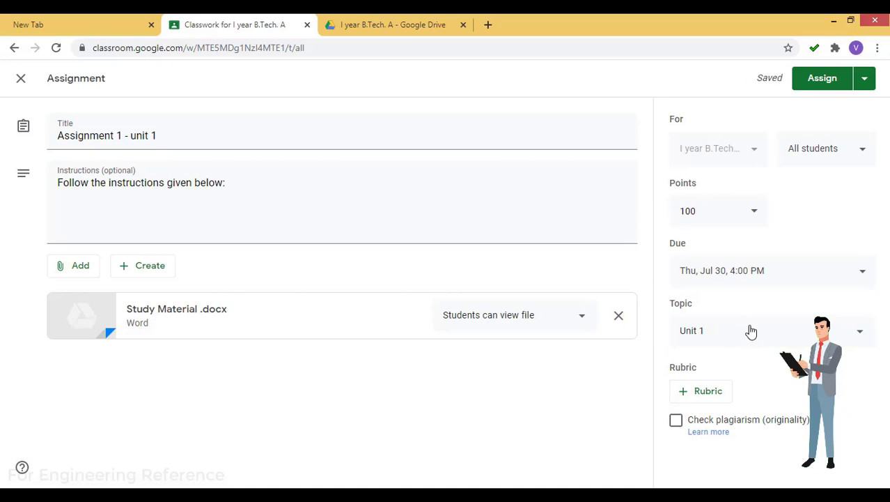
{"action": "left_click", "coordinate": [705, 393]}
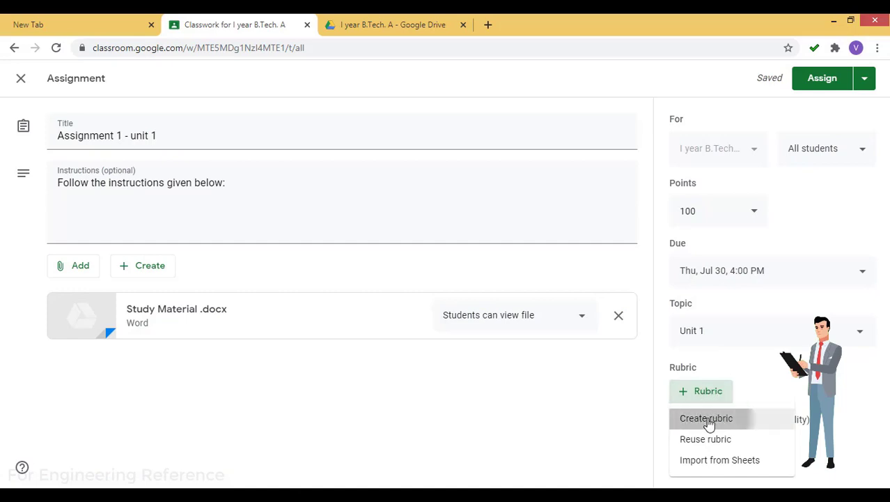
{"action": "left_click", "coordinate": [708, 420]}
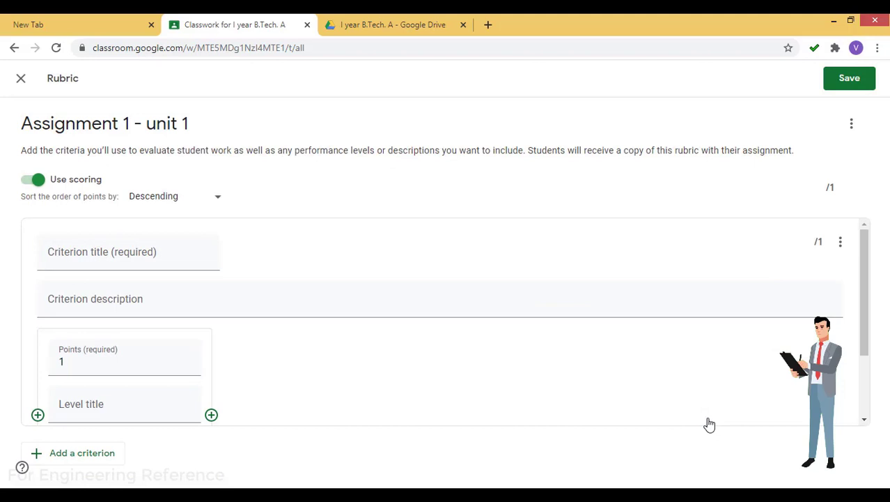
{"action": "left_click_drag", "start_coordinate": [128, 150], "coordinate": [378, 152]}
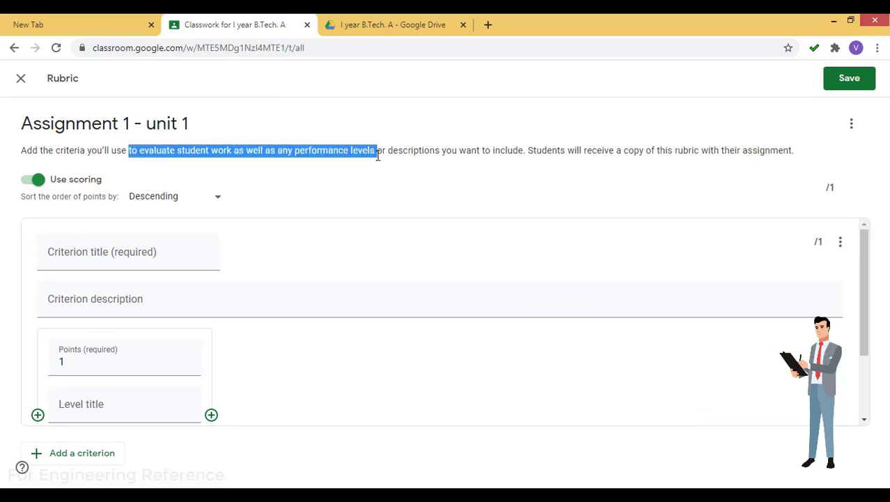
{"action": "left_click", "coordinate": [383, 167]}
{"action": "left_click", "coordinate": [136, 255]}
{"action": "type", "text": "As"}
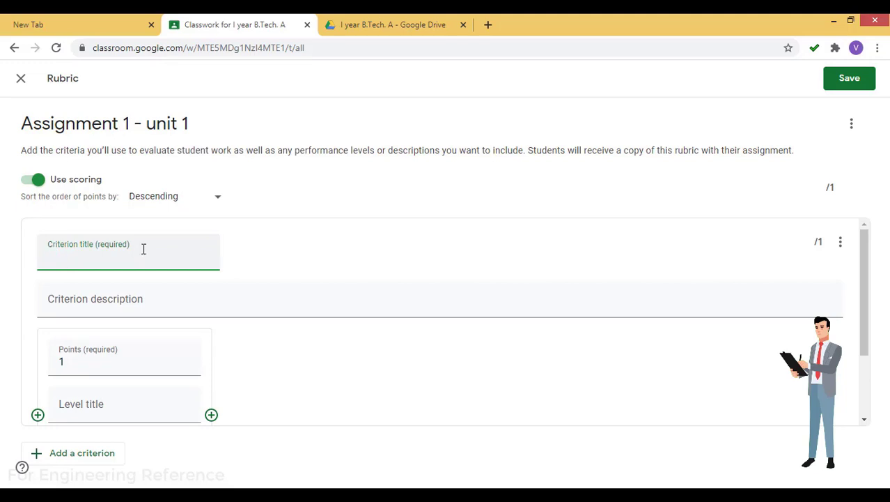
{"action": "left_click", "coordinate": [865, 263]}
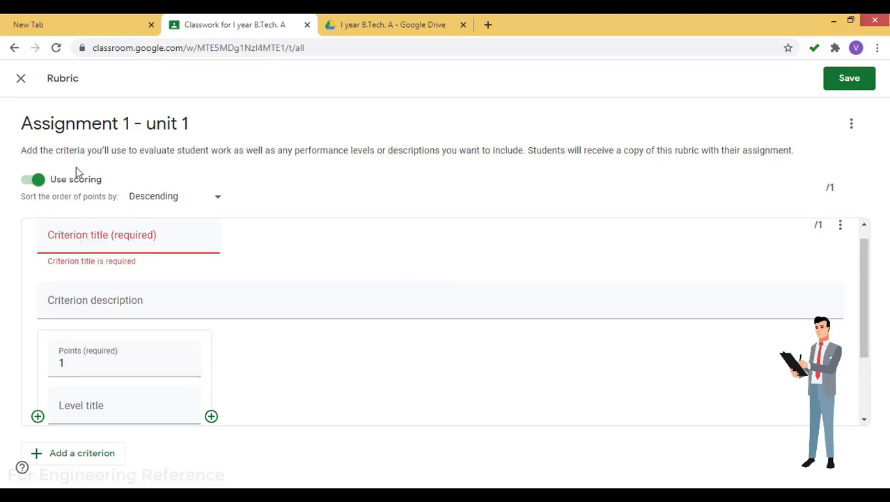
{"action": "left_click", "coordinate": [21, 79]}
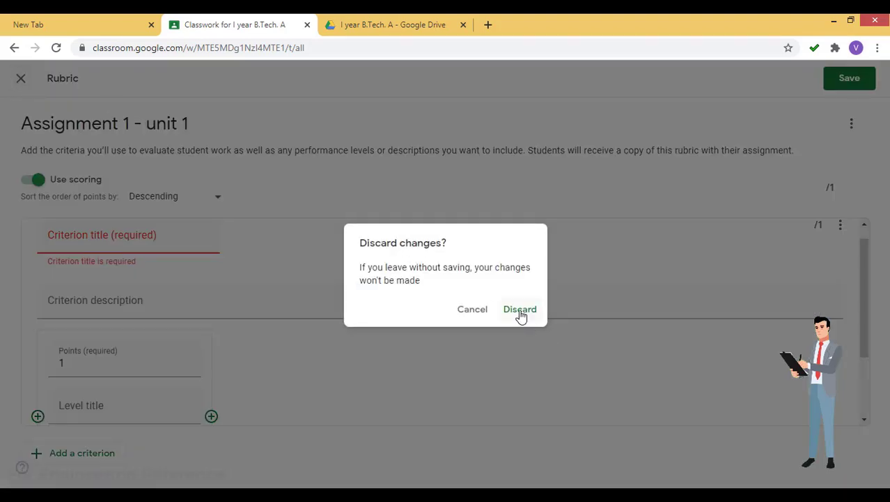
{"action": "left_click", "coordinate": [519, 311]}
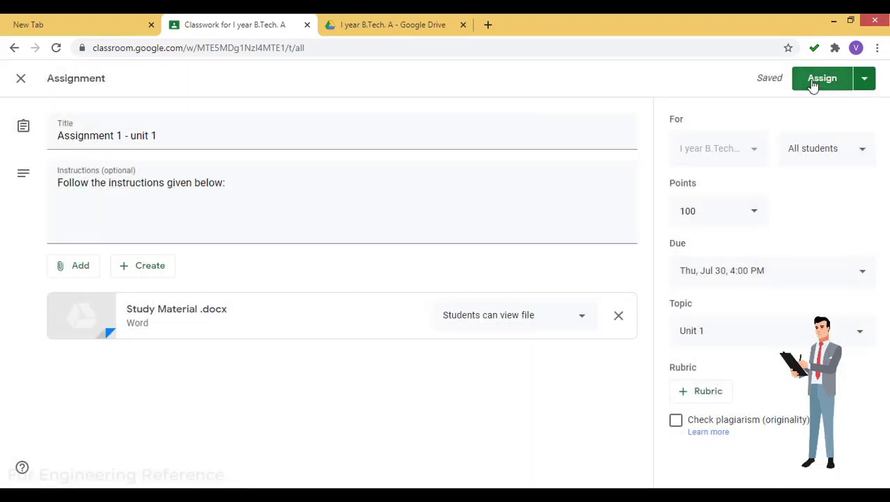
Assign Assignment 1 - unit 1, then expand it under Unit 1 to check its turned-in count
{"action": "left_click", "coordinate": [812, 80]}
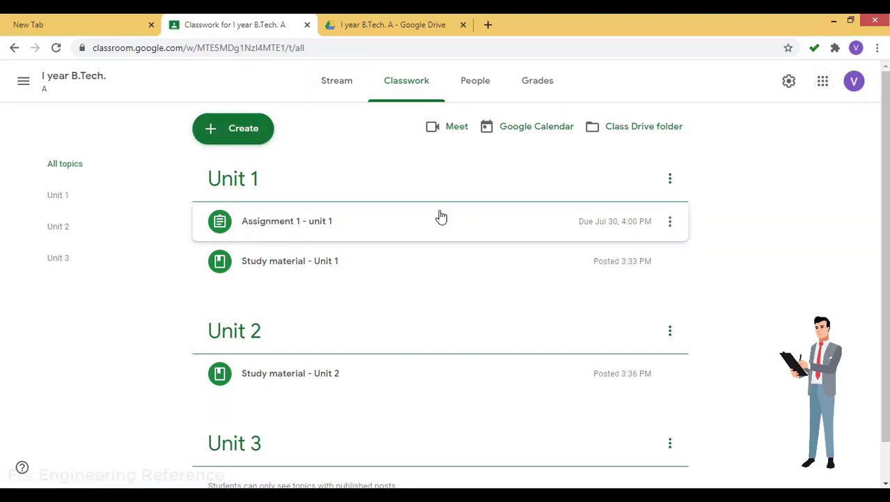
{"action": "left_click", "coordinate": [489, 234]}
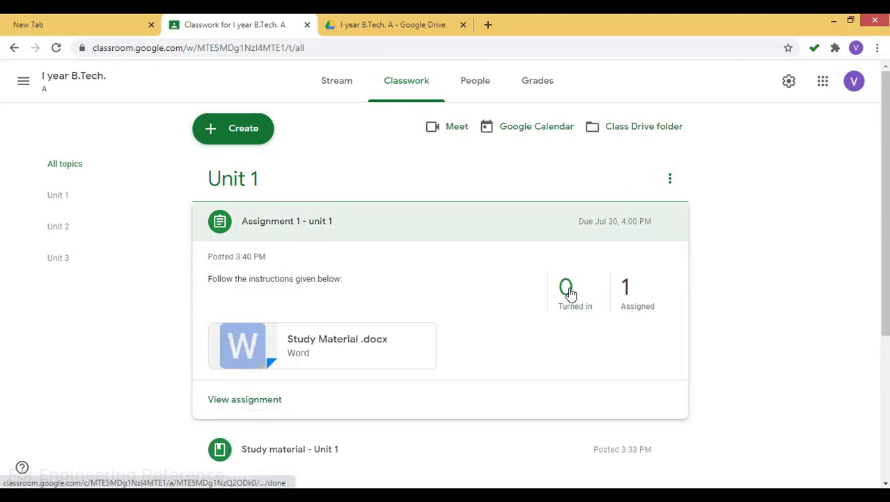
{"action": "left_click", "coordinate": [566, 292]}
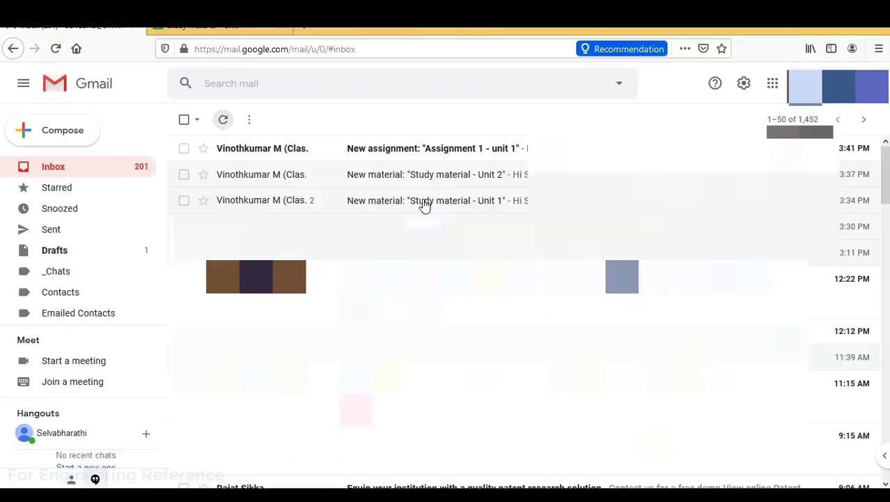
Open the 'New assignment' Gmail notification and follow it to Assignment 1 - unit 1 in Classroom
{"action": "left_click", "coordinate": [454, 153]}
{"action": "scroll", "coordinate": [453, 159], "scroll_direction": "down", "scroll_amount": 5}
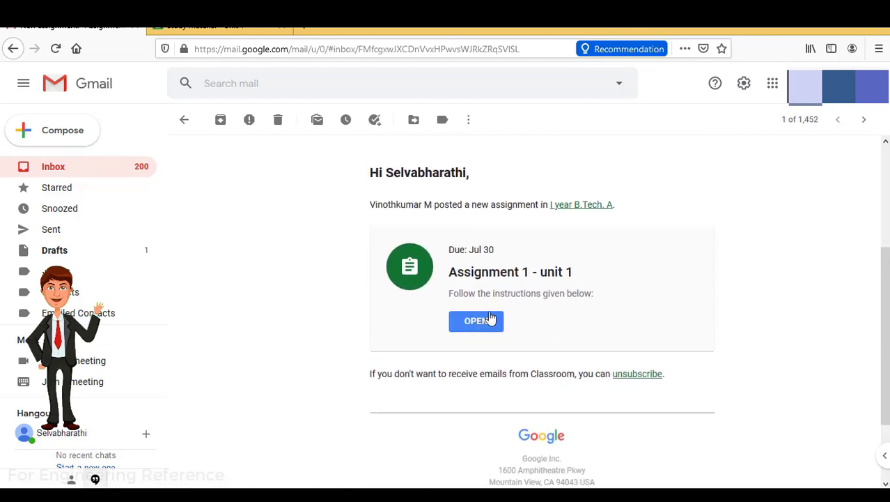
{"action": "left_click", "coordinate": [476, 322]}
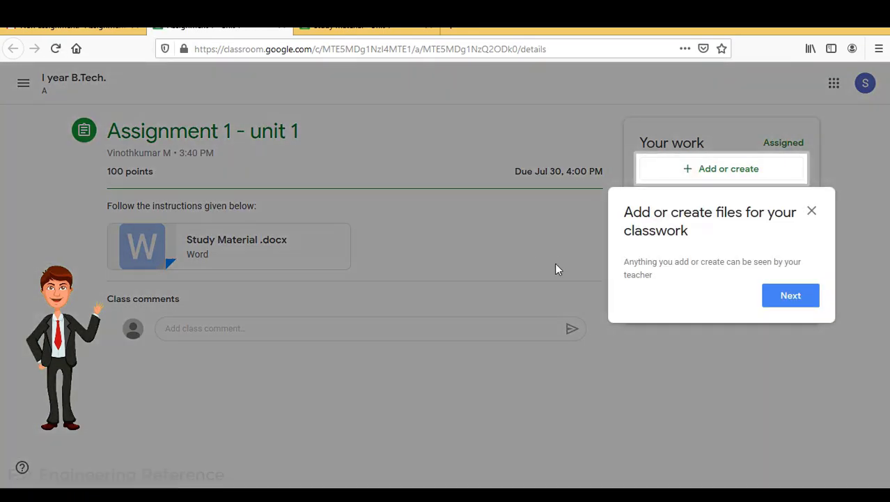
Dismiss the two introductory tips and highlight the assignment's 100 points value
{"action": "left_click", "coordinate": [795, 300]}
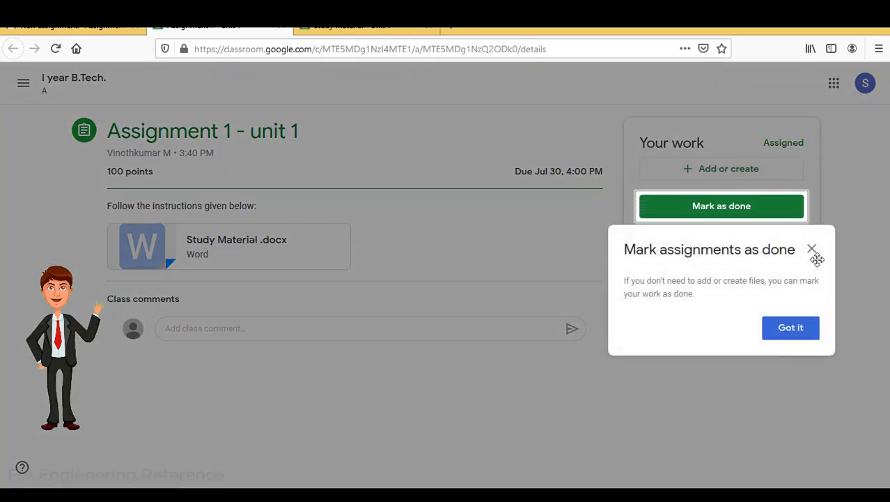
{"action": "left_click", "coordinate": [813, 249]}
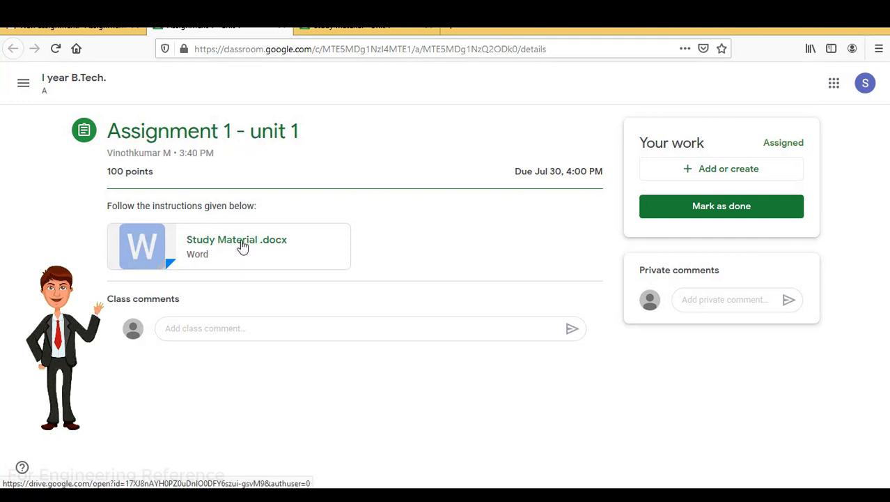
{"action": "triple_click", "coordinate": [126, 174]}
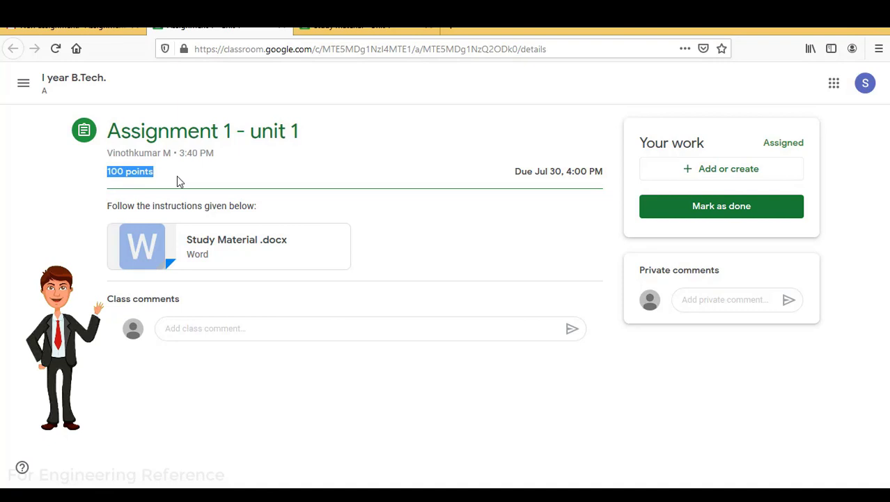
{"action": "left_click", "coordinate": [447, 265]}
Highlight the Jul 30, 4:00 PM due date line, then clear the selection
{"action": "left_click_drag", "start_coordinate": [514, 172], "coordinate": [607, 180]}
{"action": "triple_click", "coordinate": [601, 174]}
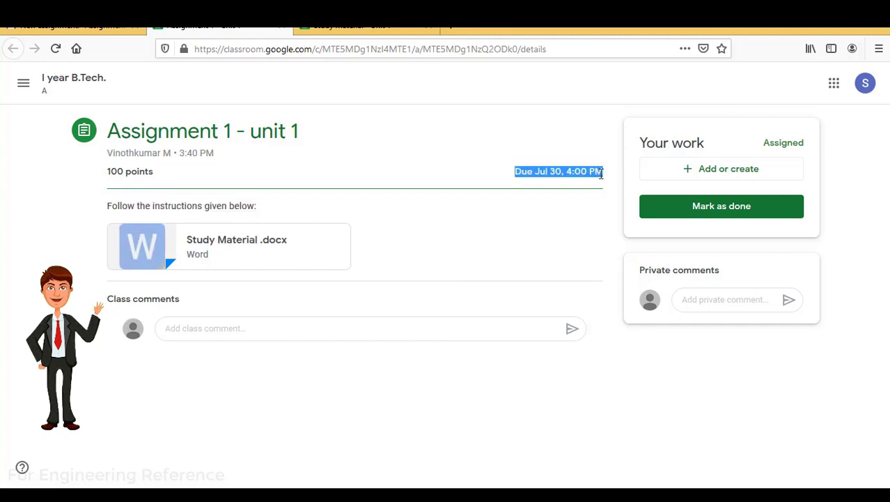
{"action": "left_click", "coordinate": [562, 263]}
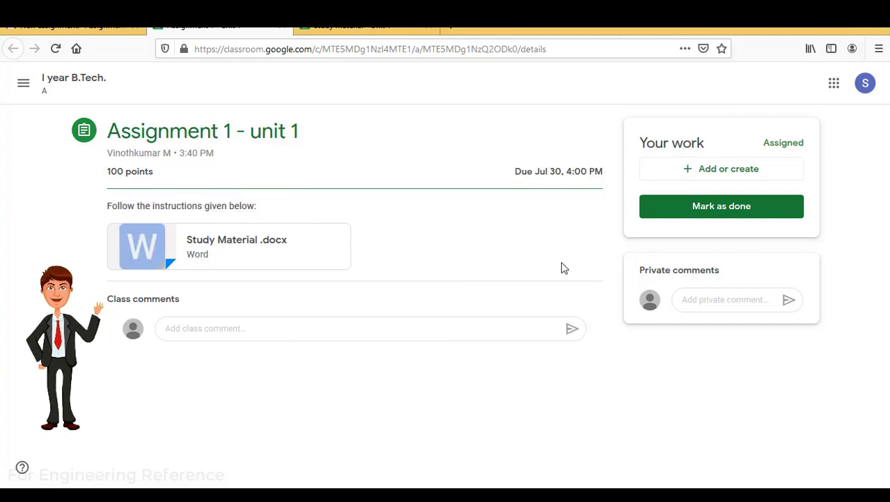
Upload Electronic circuits.docx as the student's work and turn in Assignment 1 - unit 1
{"action": "left_click", "coordinate": [713, 172]}
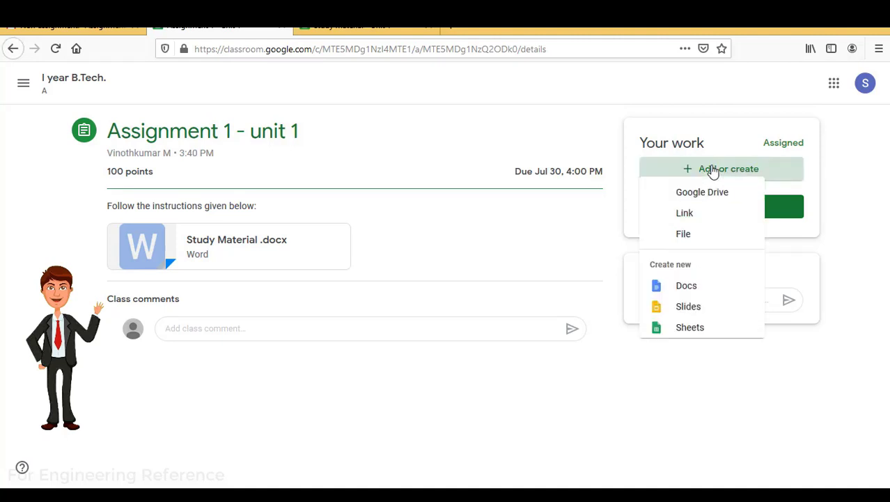
{"action": "left_click", "coordinate": [693, 240]}
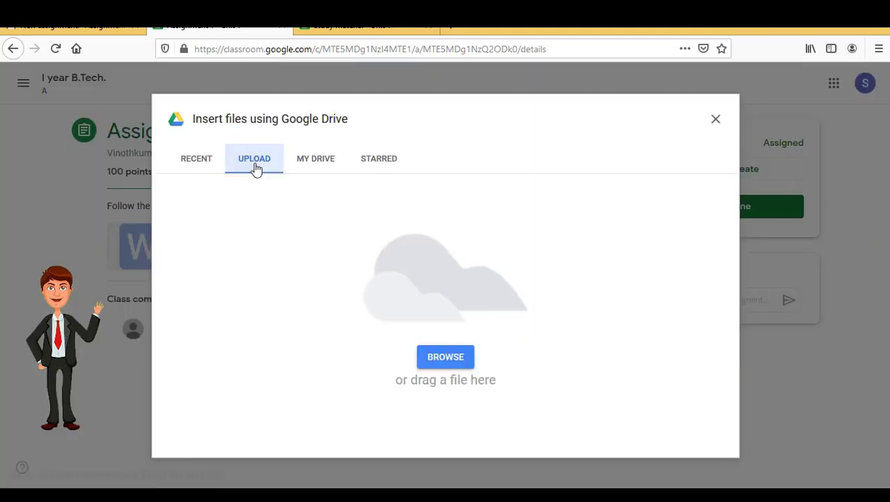
{"action": "left_click", "coordinate": [455, 361]}
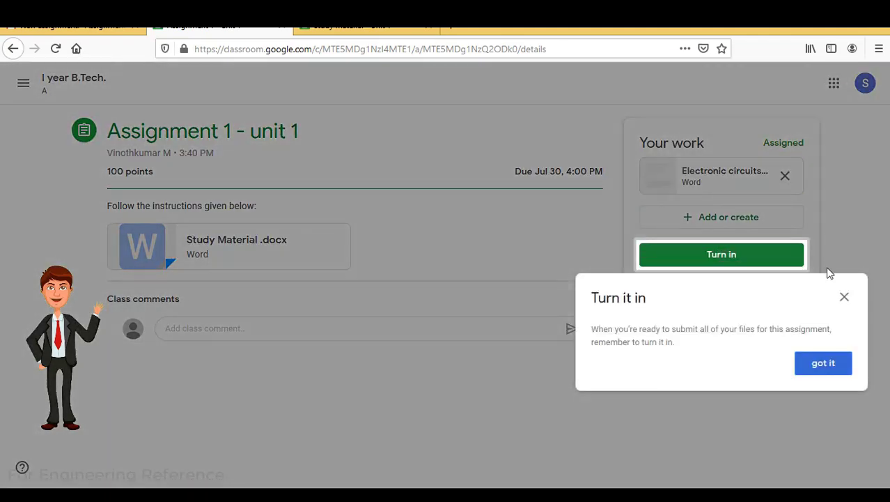
{"action": "left_click", "coordinate": [824, 364]}
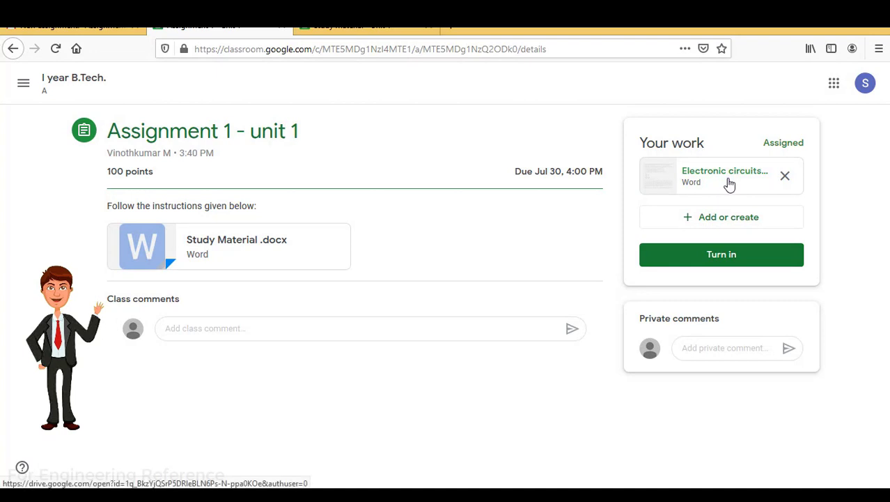
{"action": "left_click", "coordinate": [721, 255]}
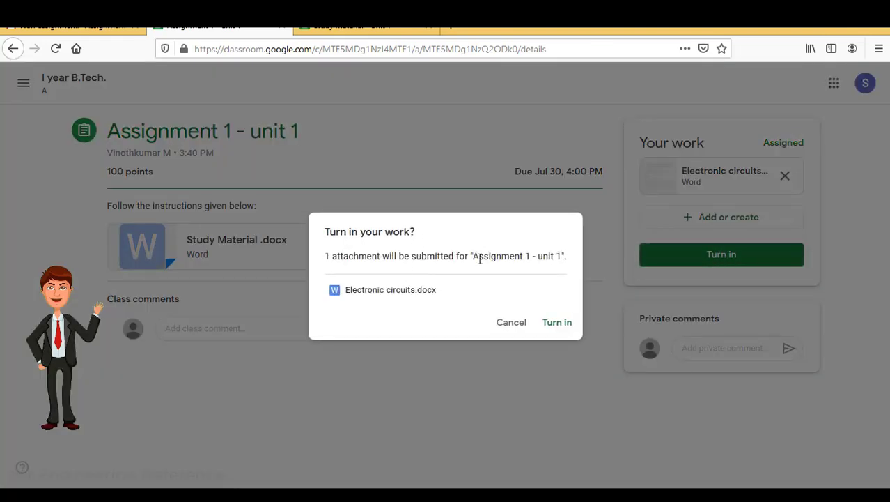
{"action": "left_click", "coordinate": [558, 322]}
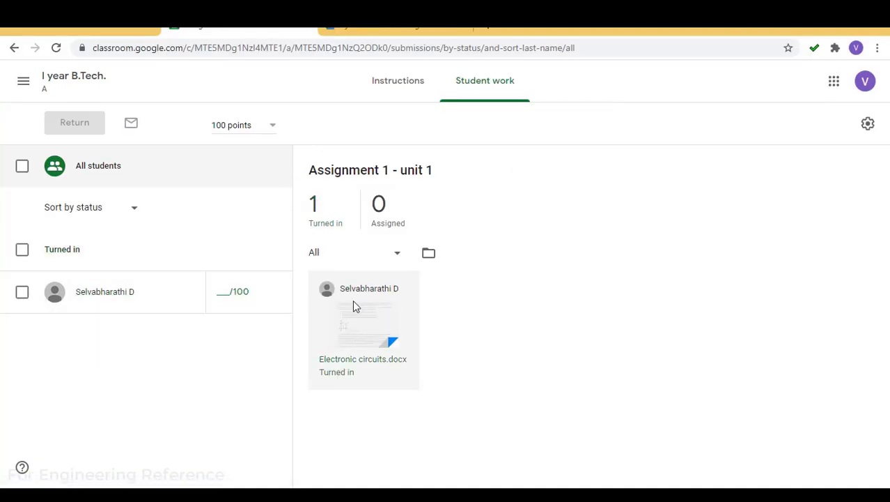
Filter to the 1 turned-in submission and open the student's Electronic circuits.docx for grading
{"action": "left_click", "coordinate": [317, 211]}
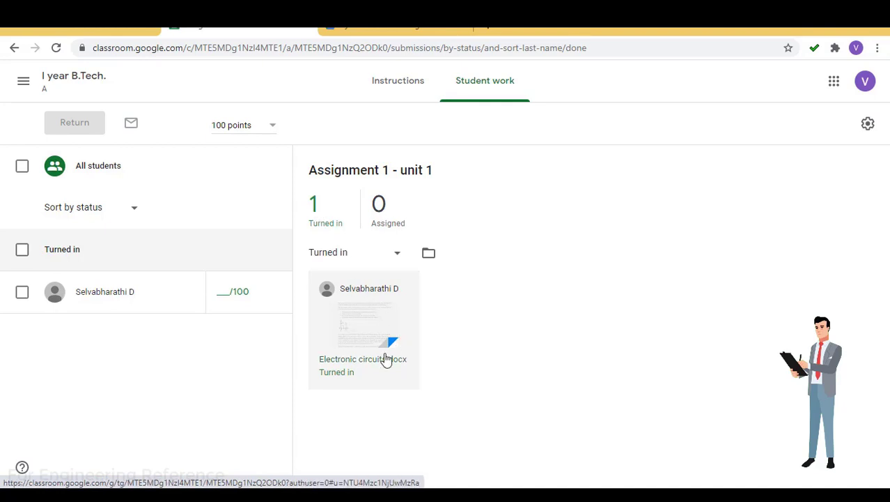
{"action": "left_click", "coordinate": [362, 324]}
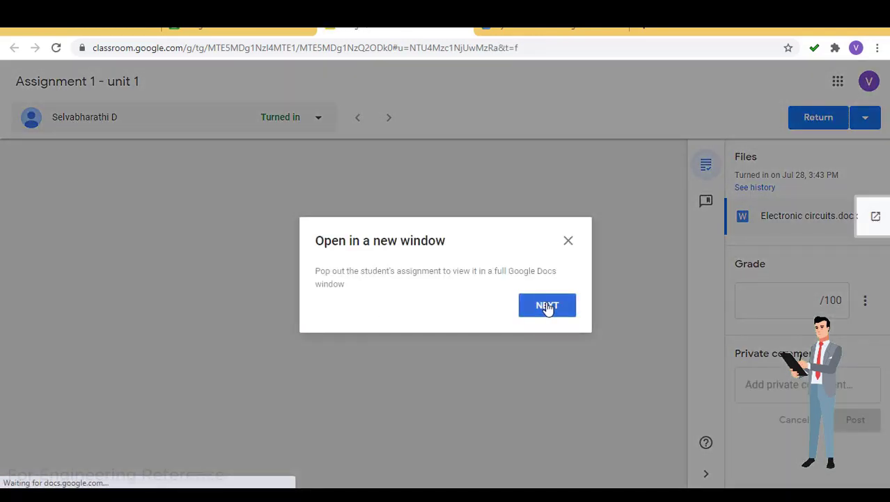
Dismiss the pop-out and comment bank tips and grade the Electronic circuits submission 80/100
{"action": "left_click", "coordinate": [548, 307]}
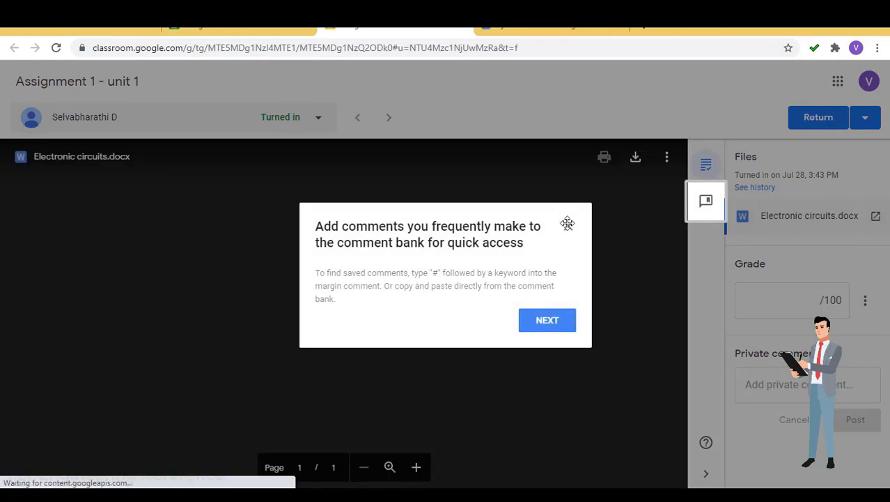
{"action": "left_click", "coordinate": [568, 224]}
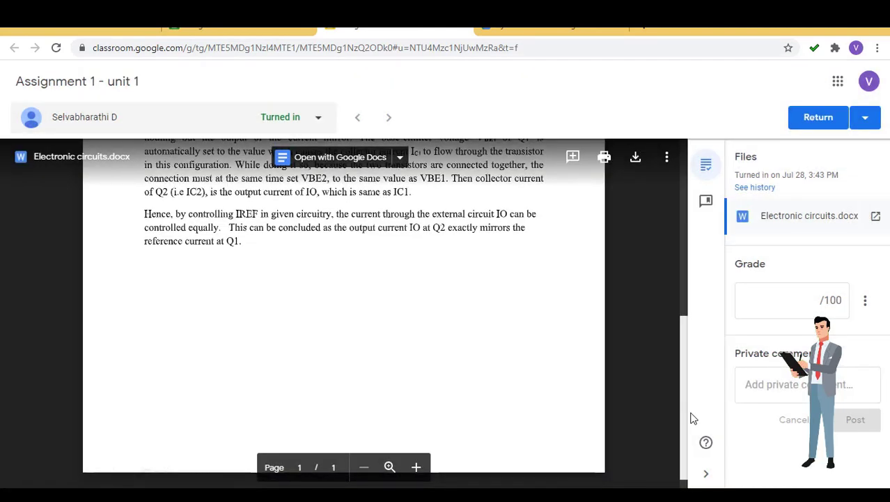
{"action": "scroll", "coordinate": [691, 429], "scroll_direction": "down", "scroll_amount": 1}
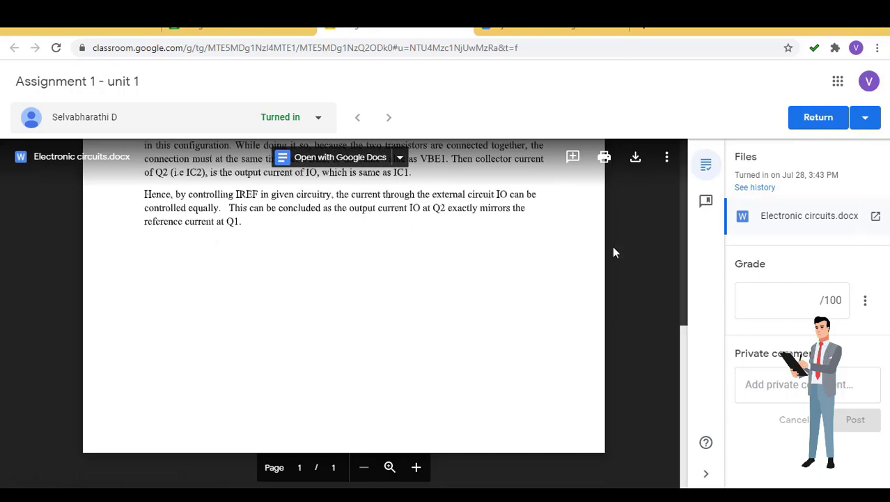
{"action": "left_click", "coordinate": [808, 299]}
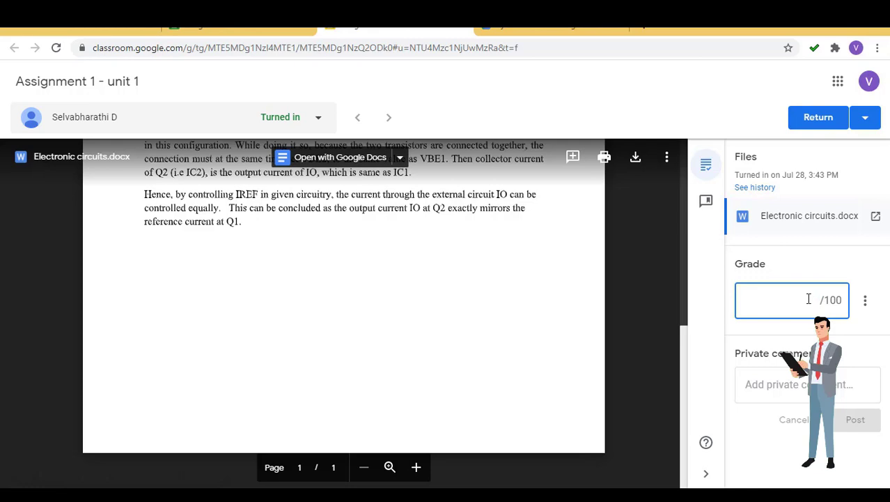
{"action": "type", "text": "80"}
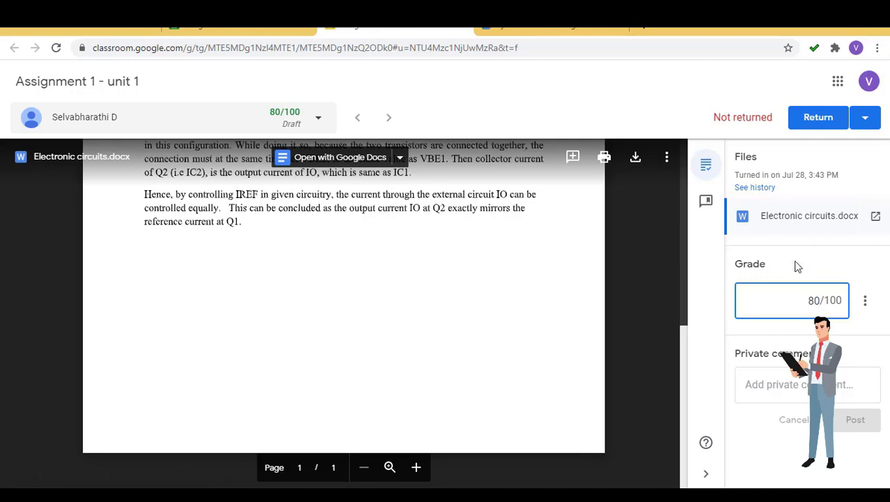
Post the private comment 'Good. Redo the questions marked wrong.' and return the graded work
{"action": "left_click", "coordinate": [776, 386]}
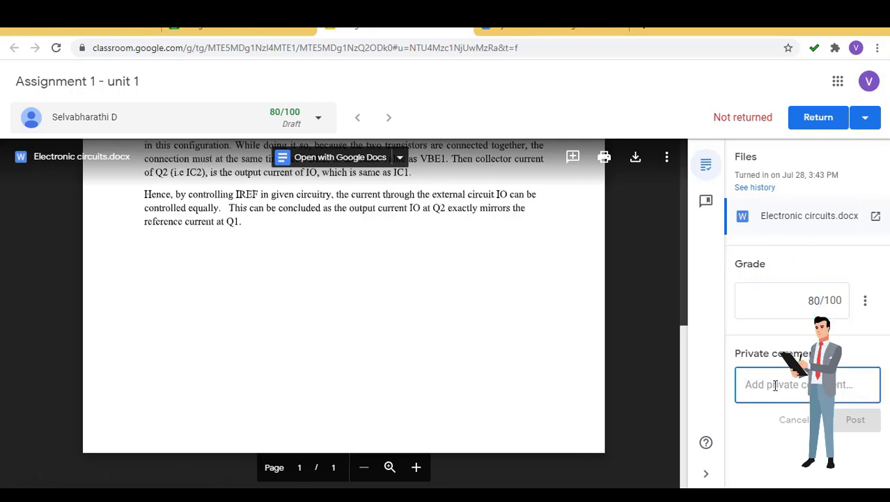
{"action": "type", "text": "Good."}
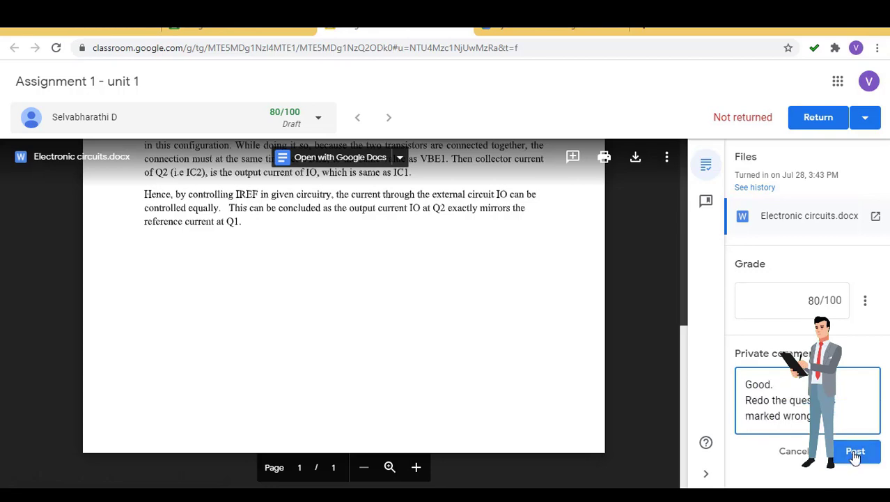
{"action": "left_click", "coordinate": [855, 453]}
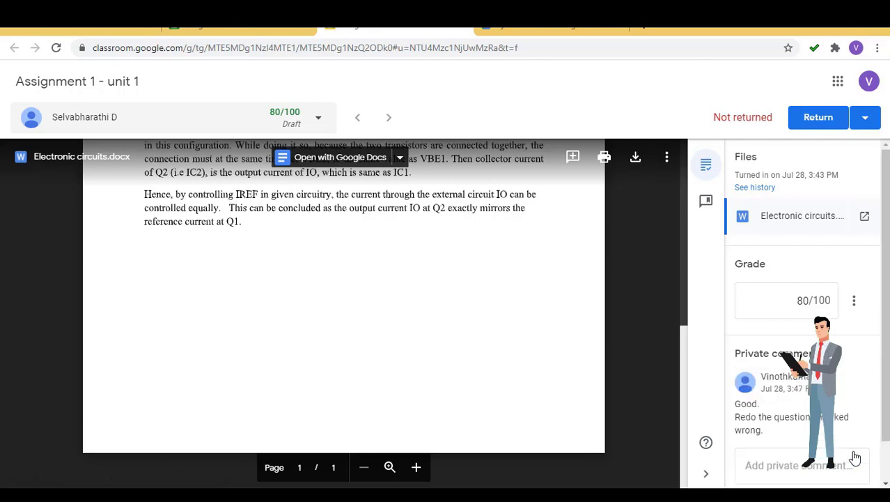
{"action": "left_click", "coordinate": [856, 457]}
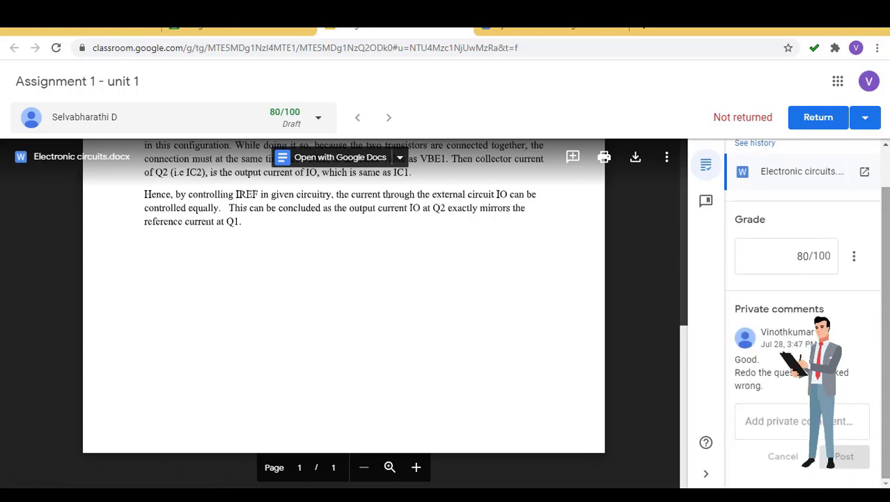
{"action": "left_click", "coordinate": [812, 120]}
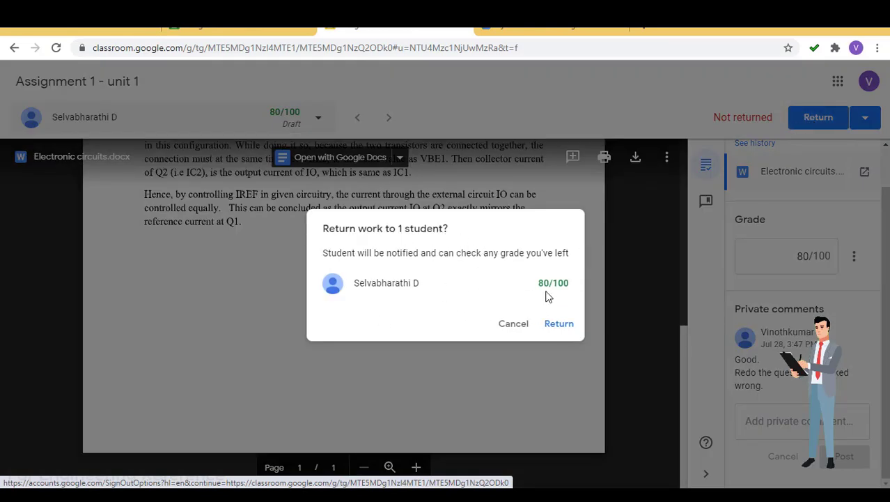
{"action": "left_click", "coordinate": [557, 329]}
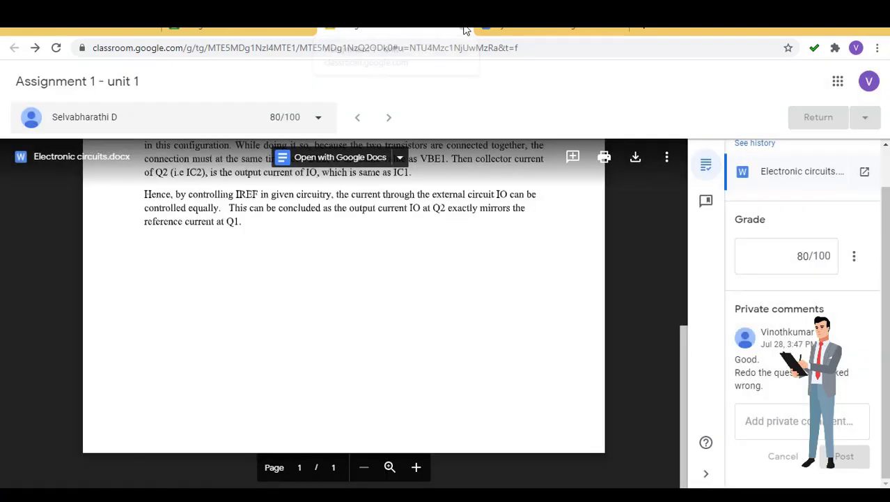
{"action": "left_click", "coordinate": [466, 31]}
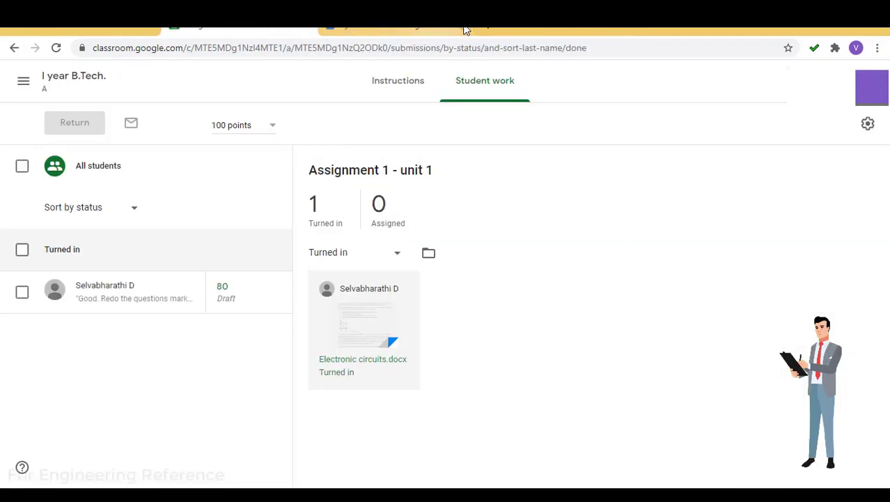
In the refreshed Drive class folder, open 'Assignment 1 - unit 1' and select Electronic circuits.docx
{"action": "left_click", "coordinate": [401, 29]}
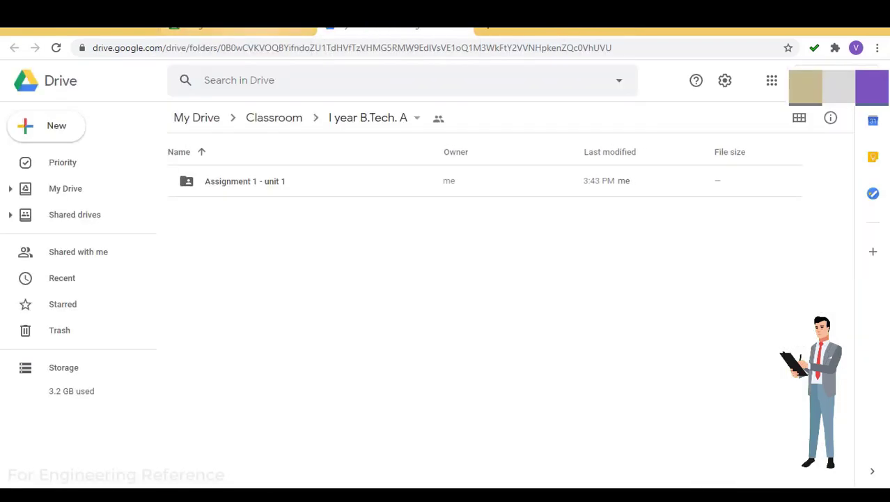
{"action": "left_click", "coordinate": [257, 29]}
{"action": "left_click", "coordinate": [394, 29]}
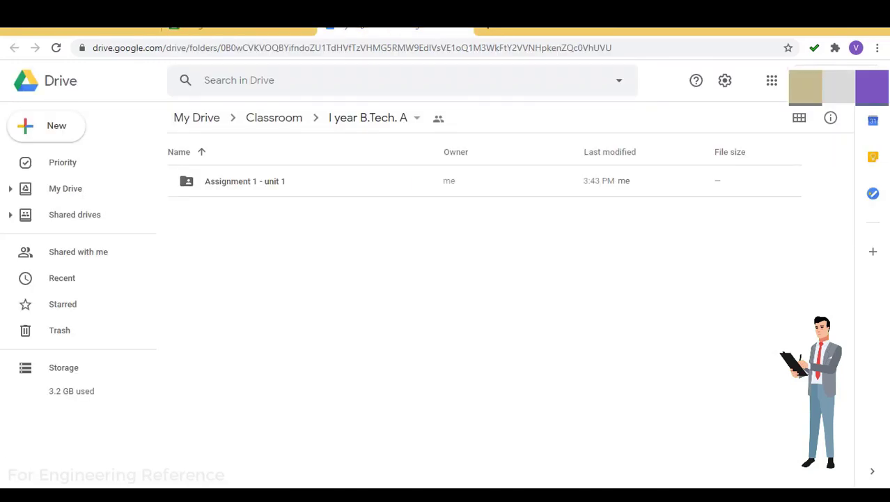
{"action": "left_click", "coordinate": [60, 53]}
{"action": "left_click", "coordinate": [358, 128]}
{"action": "left_click", "coordinate": [356, 120]}
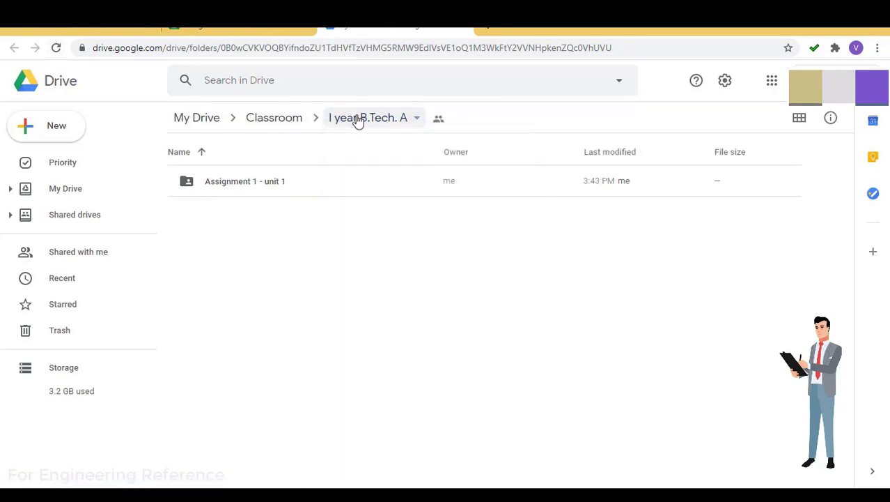
{"action": "double_click", "coordinate": [262, 184]}
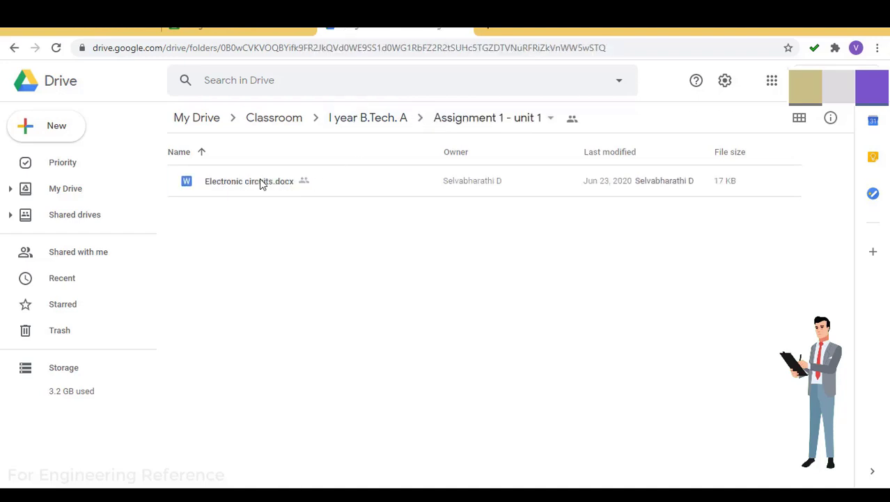
{"action": "left_click", "coordinate": [256, 188]}
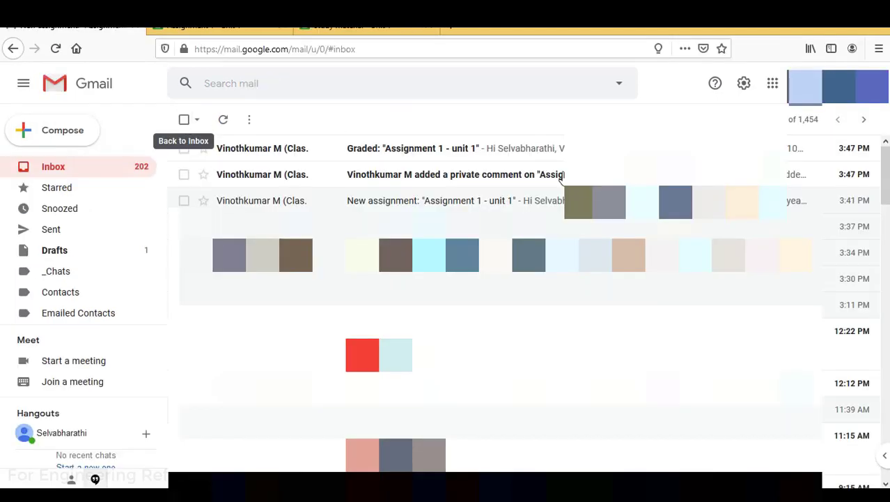
Open the 'Graded: Assignment 1 - unit 1' email and view the 80/100 returned work in Classroom
{"action": "left_click", "coordinate": [382, 153]}
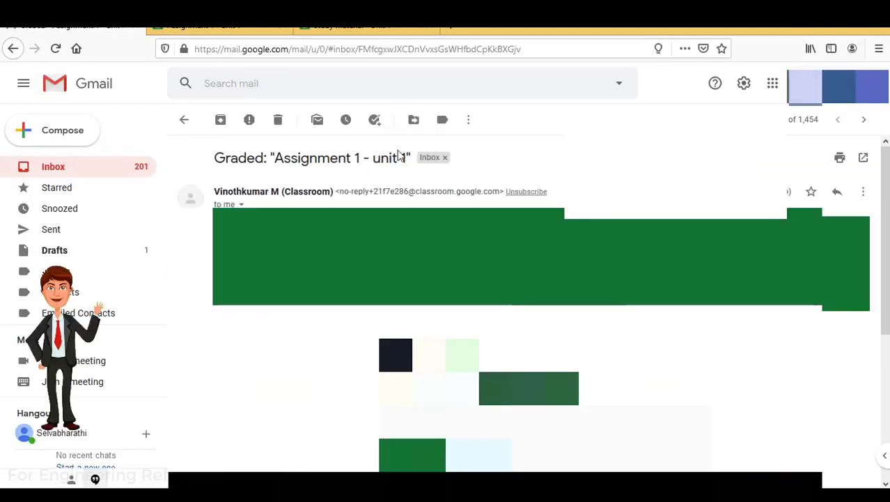
{"action": "scroll", "coordinate": [409, 366], "scroll_direction": "down", "scroll_amount": 3}
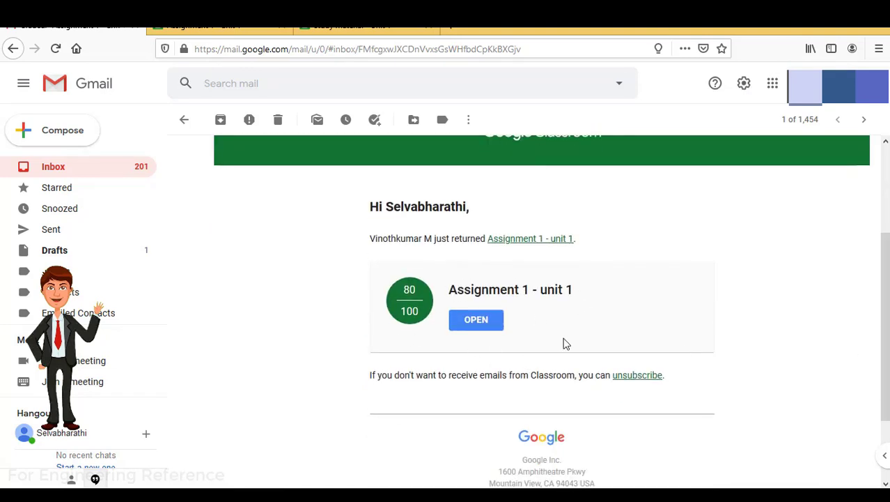
{"action": "left_click", "coordinate": [491, 327]}
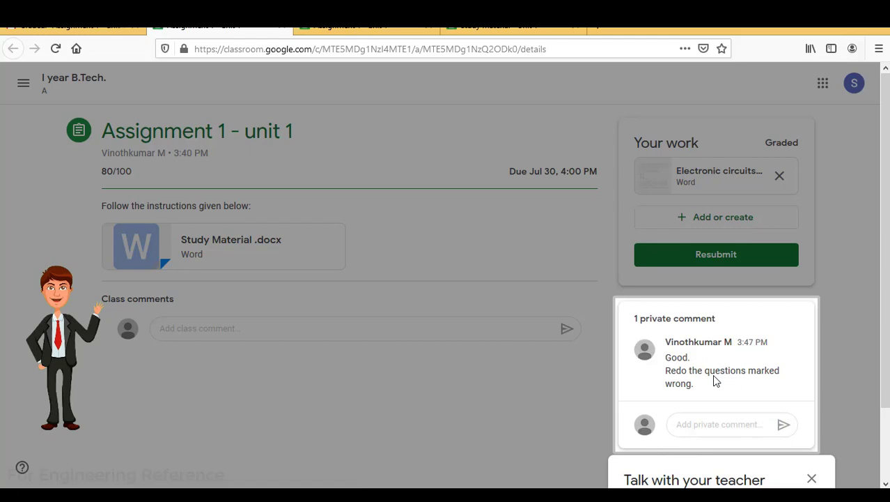
Dismiss the 'Talk with your teacher' and 'Move posts to top' prompts on the Classwork page
{"action": "left_click", "coordinate": [812, 478]}
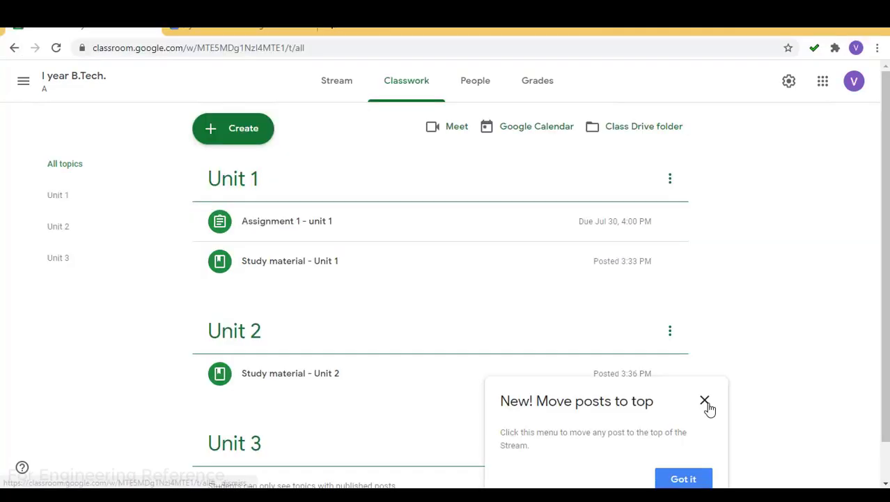
{"action": "left_click", "coordinate": [706, 403]}
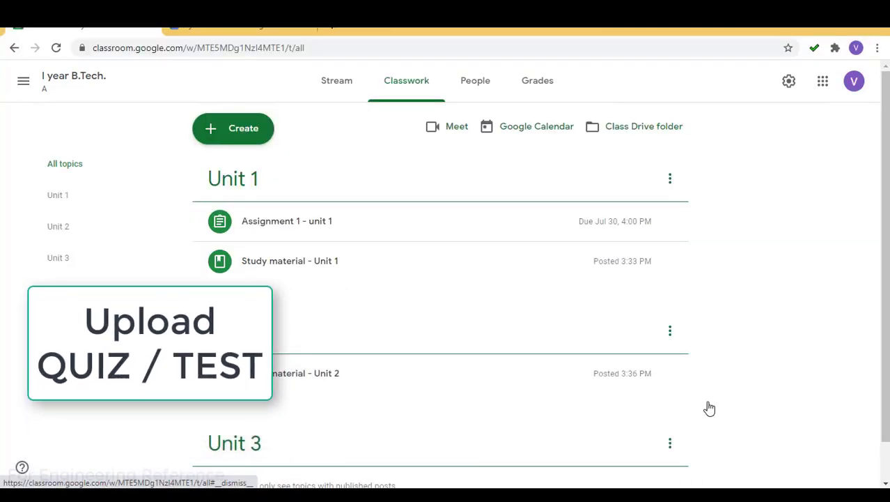
Create a new quiz assignment and dismiss the originality reports tip
{"action": "left_click", "coordinate": [237, 130]}
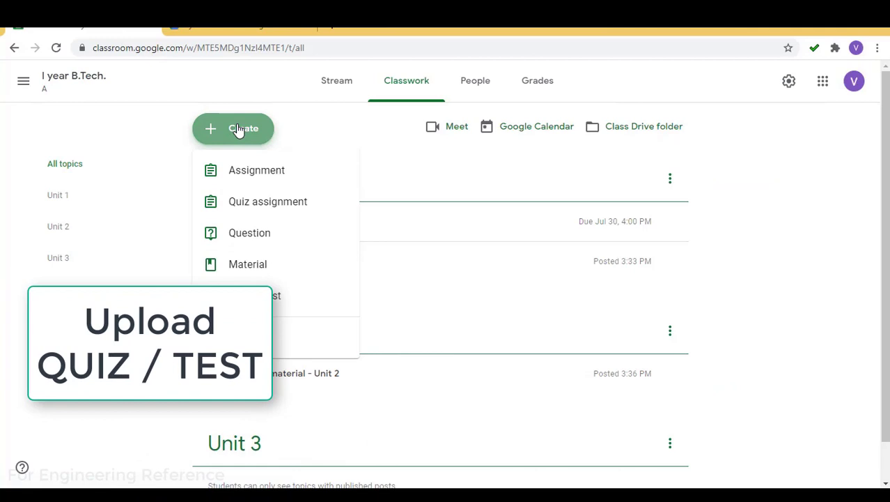
{"action": "left_click", "coordinate": [242, 203]}
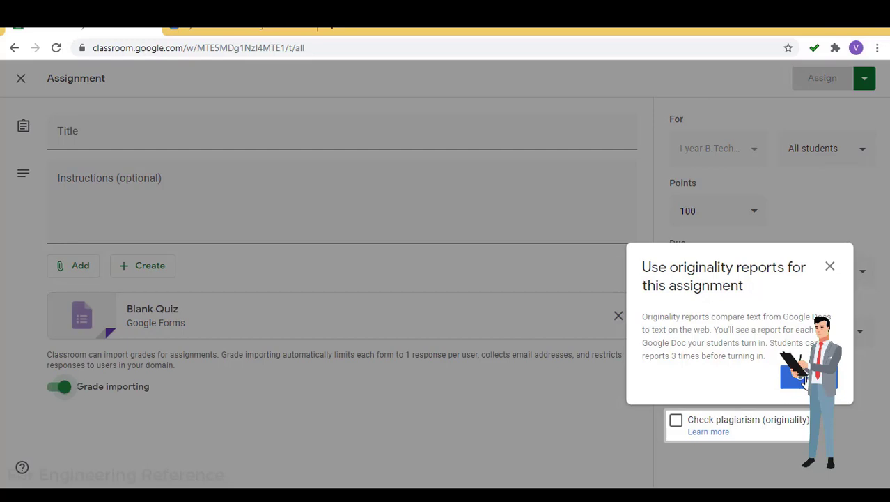
{"action": "left_click", "coordinate": [806, 378]}
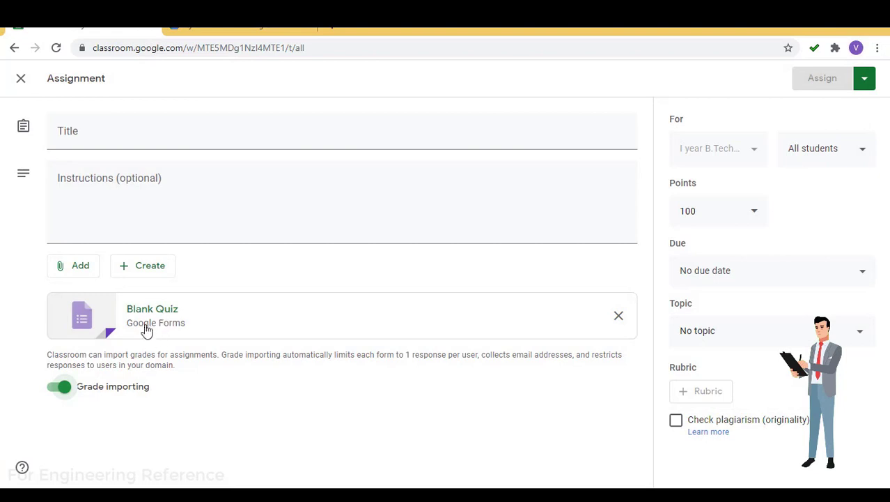
Title it 'Quiz - Unit 1', add instructions 'Answer all questions.', and open the Blank Quiz form
{"action": "left_click", "coordinate": [141, 129]}
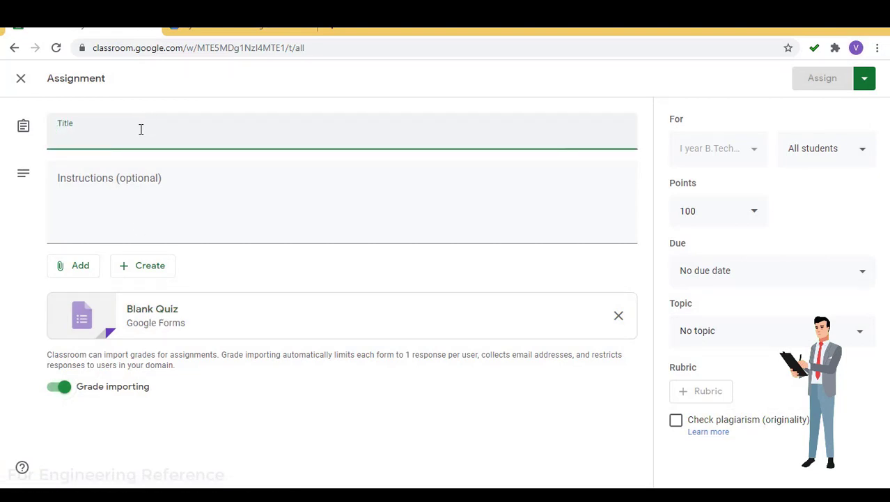
{"action": "type", "text": "Qu"}
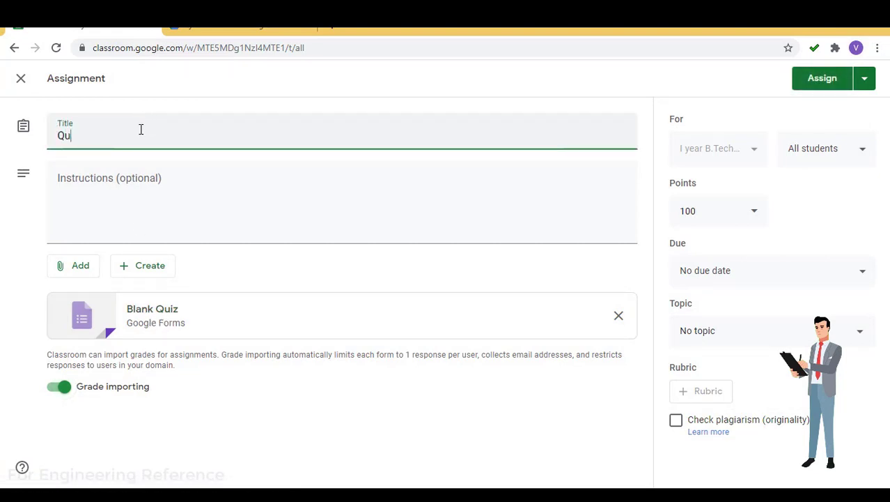
{"action": "type", "text": "iz -"}
{"action": "type", "text": "Unit 1"}
{"action": "left_click", "coordinate": [113, 180]}
{"action": "type", "text": "Answer all questions"}
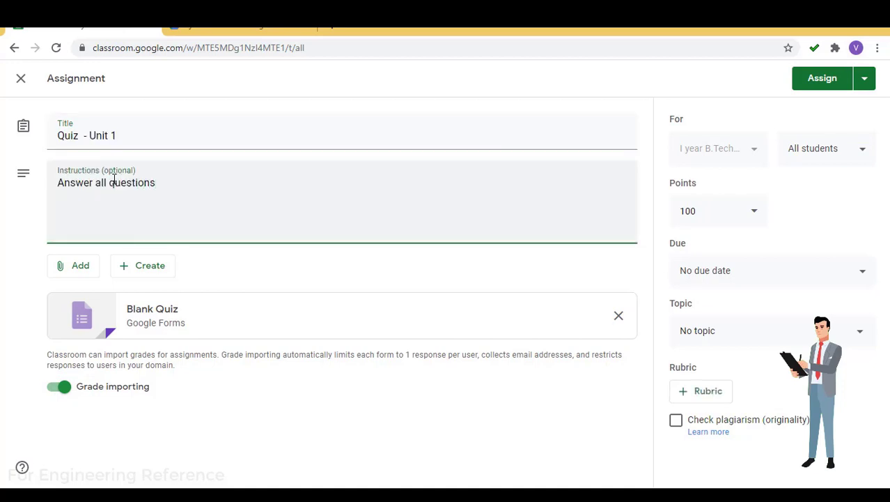
{"action": "type", "text": "."}
{"action": "left_click", "coordinate": [161, 316]}
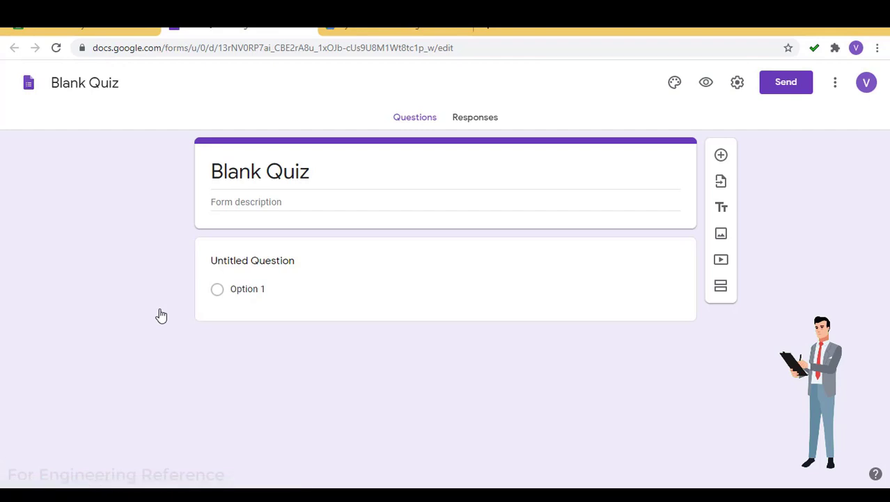
Decline the quiz tour, change the form title 'Blank Quiz' to 'Quiz - Unit 1', and type the 'Answer all questions' description
{"action": "left_click", "coordinate": [263, 169]}
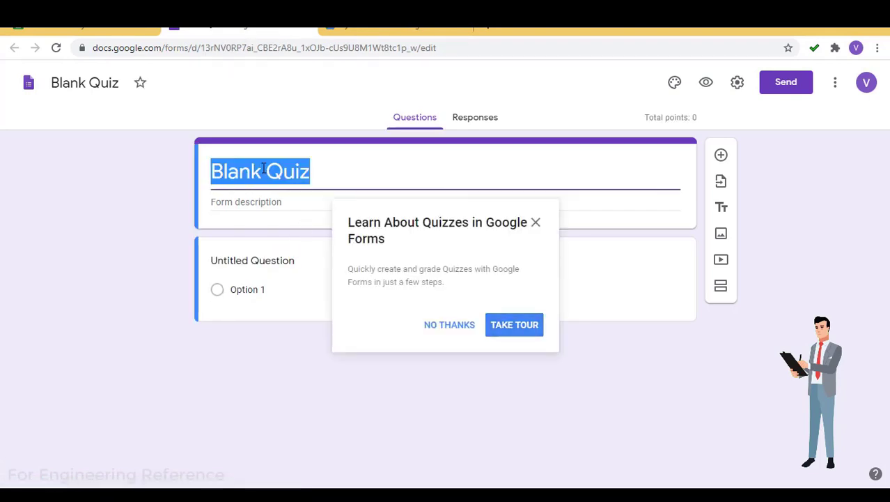
{"action": "left_click", "coordinate": [460, 326]}
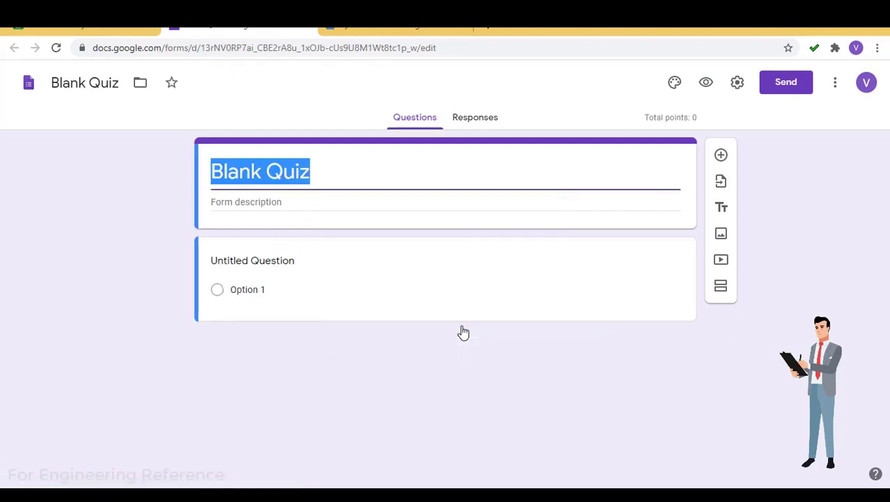
{"action": "left_click", "coordinate": [295, 178]}
{"action": "left_click_drag", "start_coordinate": [262, 174], "coordinate": [154, 164]}
{"action": "key", "text": "BackSpace"}
{"action": "key", "text": "Delete"}
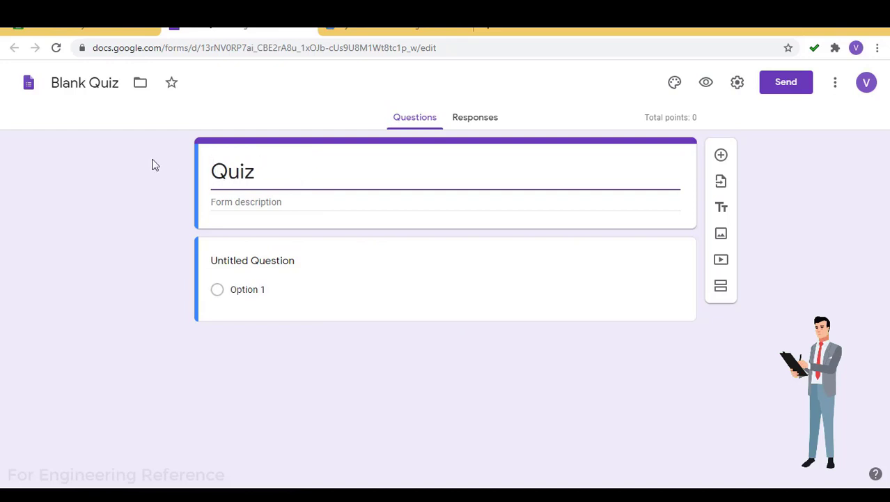
{"action": "key", "text": "End"}
{"action": "type", "text": "- Unit 1"}
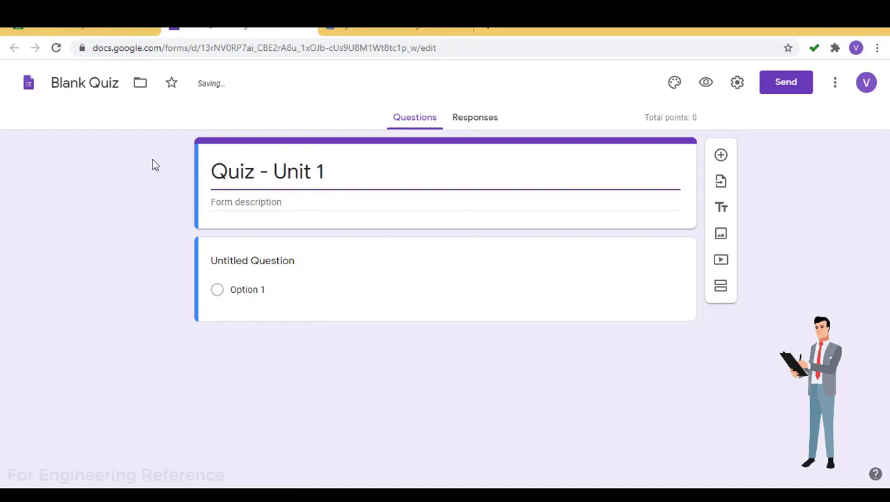
{"action": "left_click", "coordinate": [233, 205]}
{"action": "type", "text": "A"}
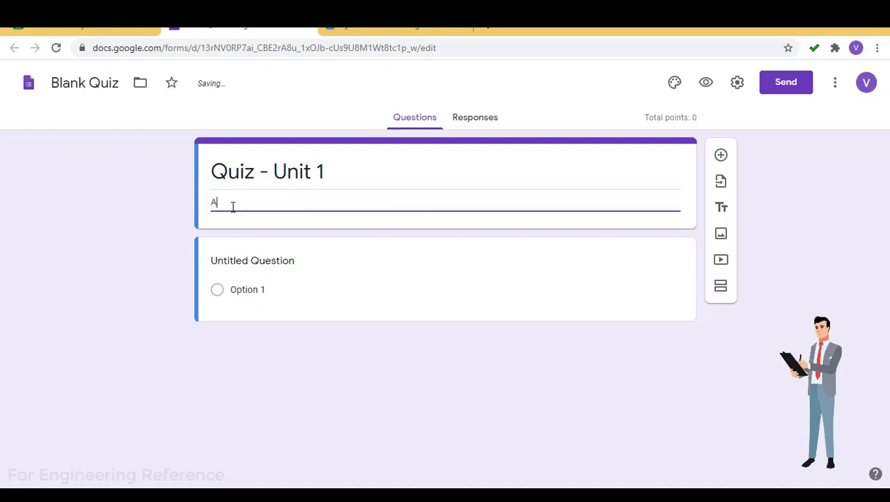
{"action": "type", "text": "bnnswer all questions.."}
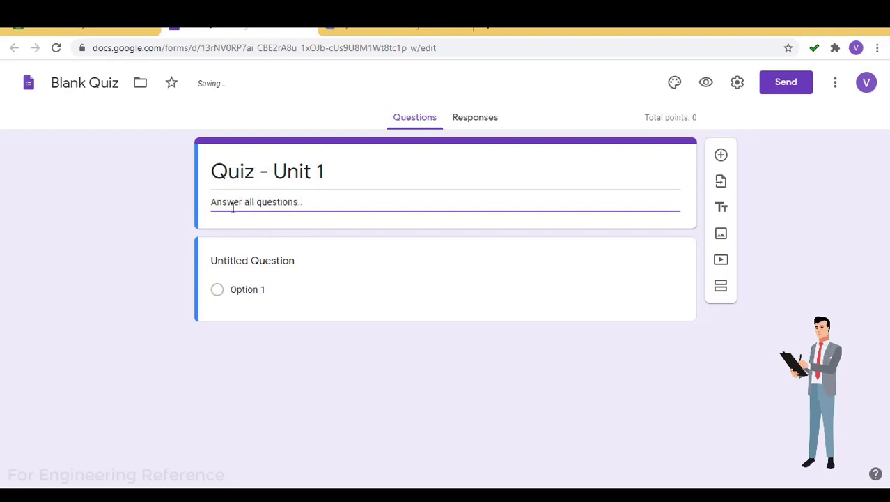
Paste the depletion-layers question and give it answer choices 1, 2, 3 and 4
{"action": "left_click", "coordinate": [257, 263]}
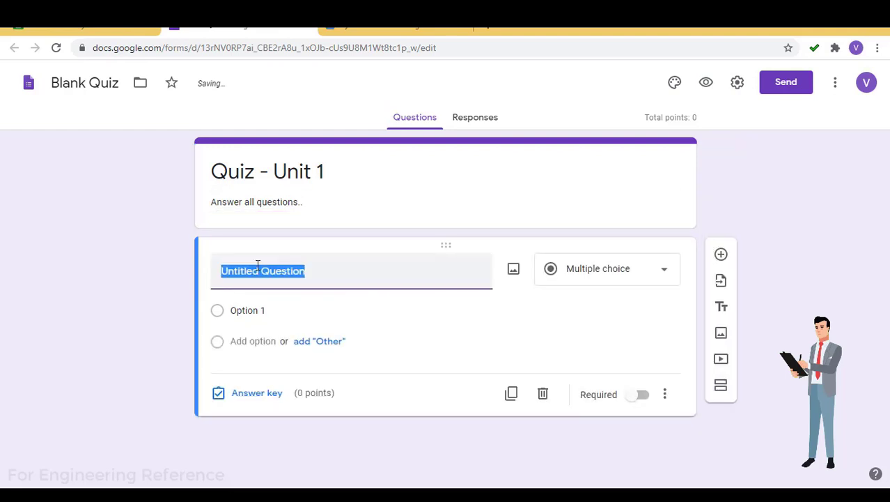
{"action": "type", "text": "The number of depletion layers in a transistor is"}
{"action": "left_click", "coordinate": [246, 336]}
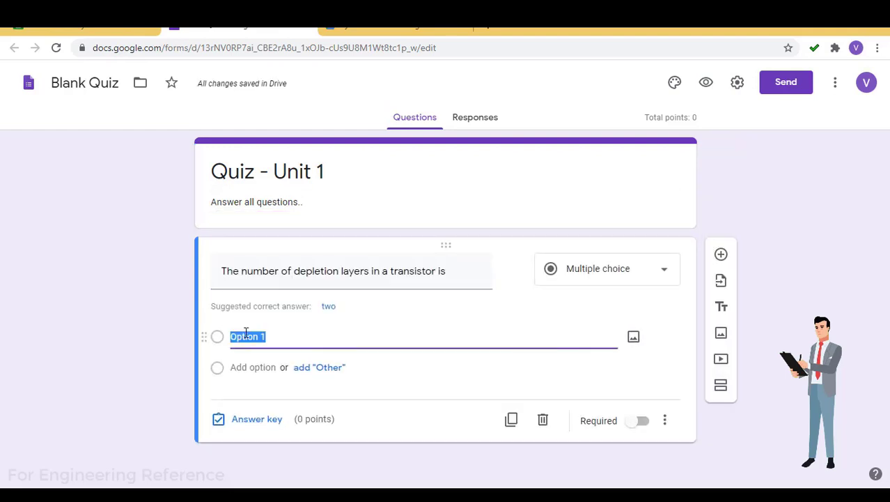
{"action": "type", "text": "1"}
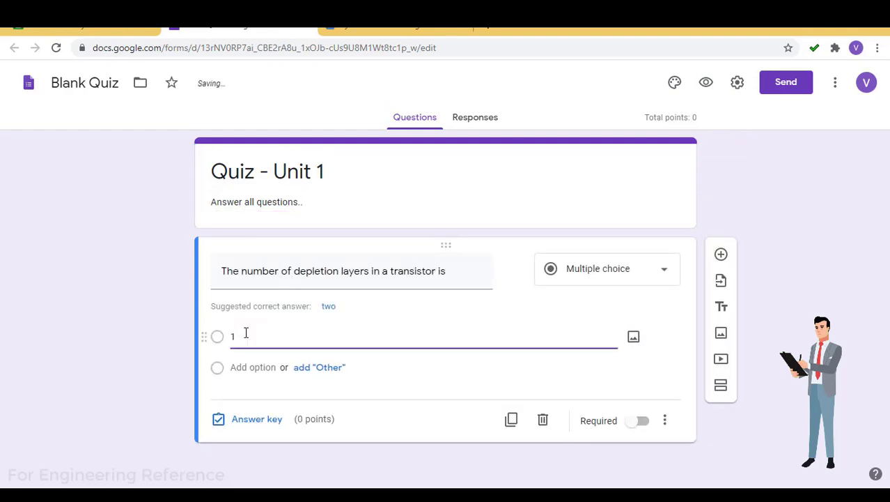
{"action": "key", "text": "Return"}
{"action": "type", "text": "2"}
{"action": "left_click", "coordinate": [227, 397]}
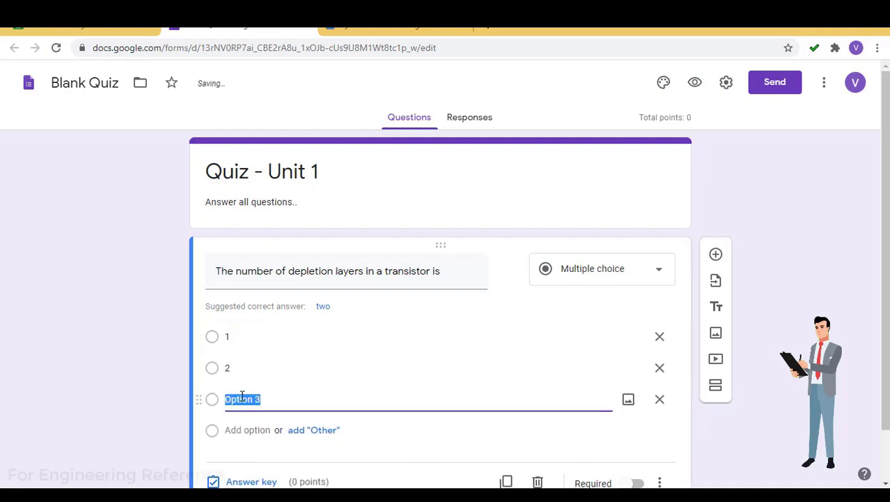
{"action": "type", "text": "3"}
{"action": "left_click", "coordinate": [241, 430]}
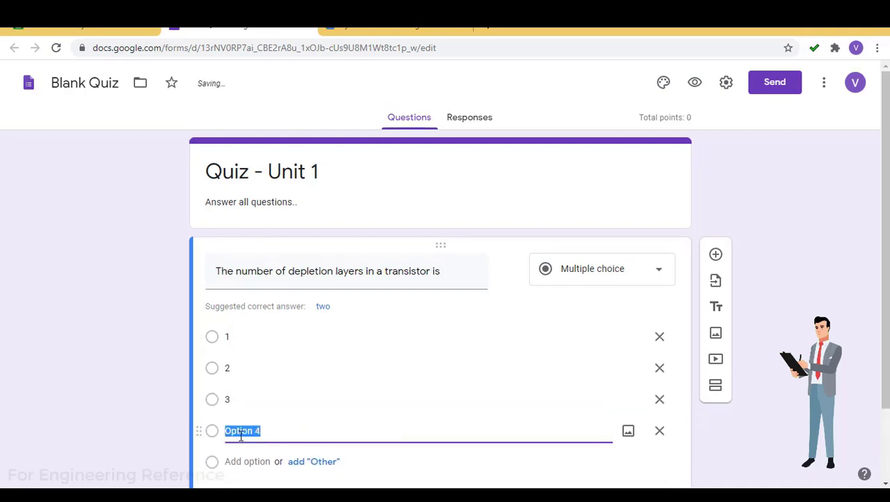
{"action": "type", "text": "4"}
{"action": "left_click", "coordinate": [248, 461]}
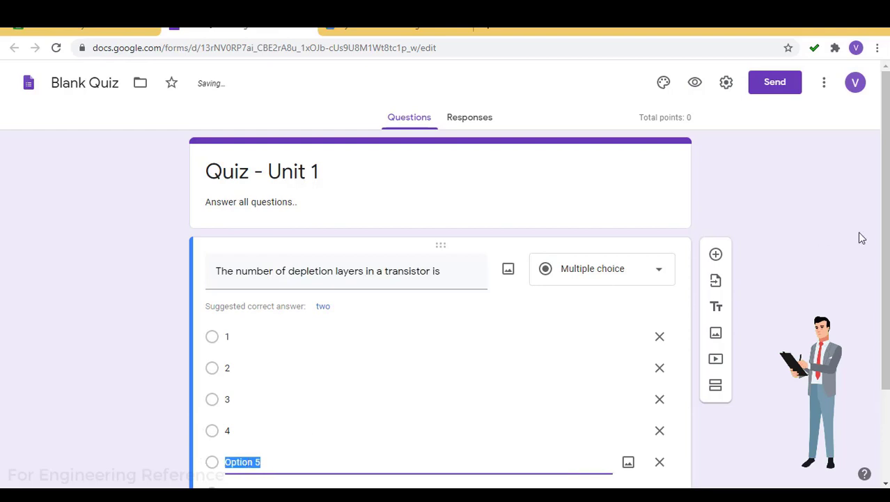
{"action": "scroll", "coordinate": [872, 248], "scroll_direction": "down", "scroll_amount": 2}
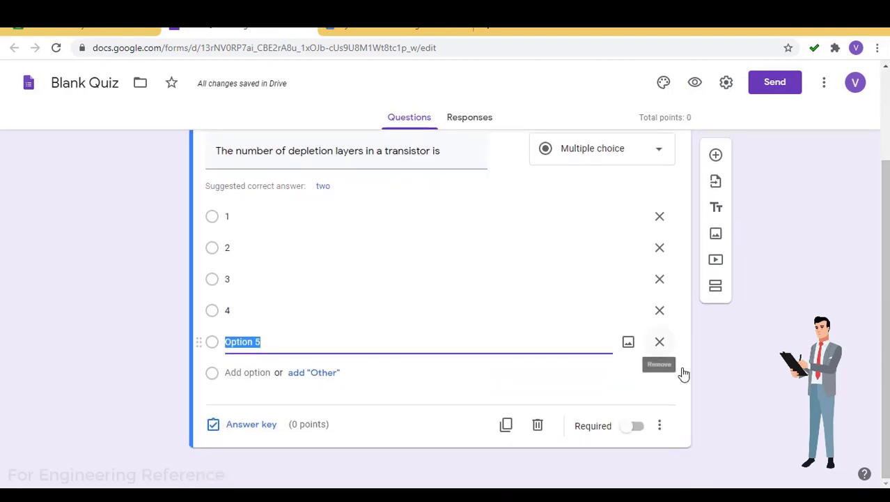
{"action": "scroll", "coordinate": [886, 358], "scroll_direction": "up", "scroll_amount": 2}
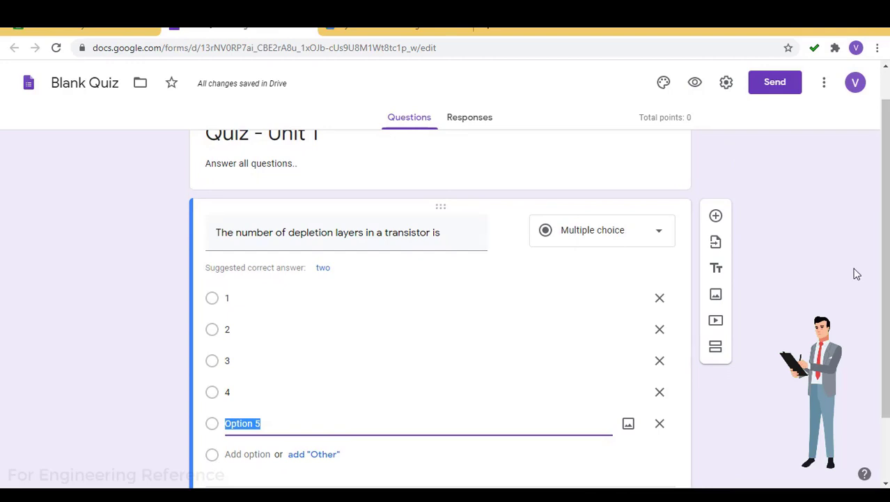
Rename the form file to 'Quiz - Unit 1' and close the Forms tab
{"action": "left_click", "coordinate": [72, 83]}
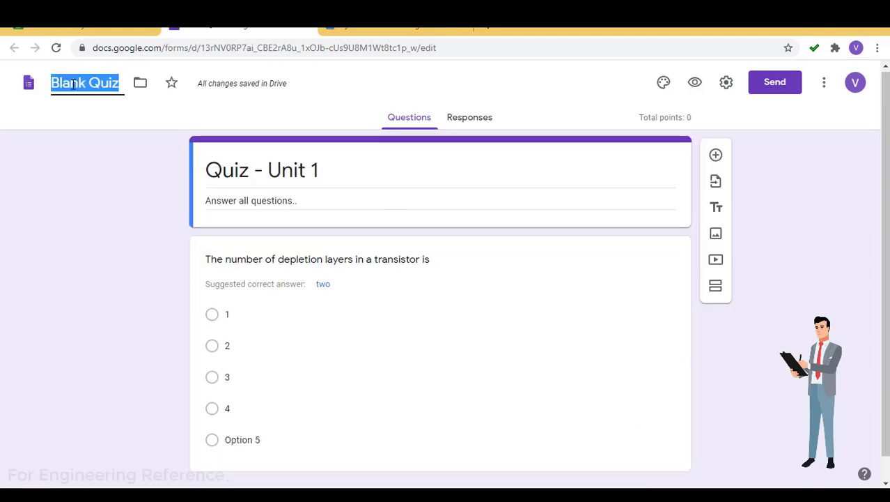
{"action": "type", "text": "Quiz - Unit 1"}
{"action": "left_click", "coordinate": [98, 175]}
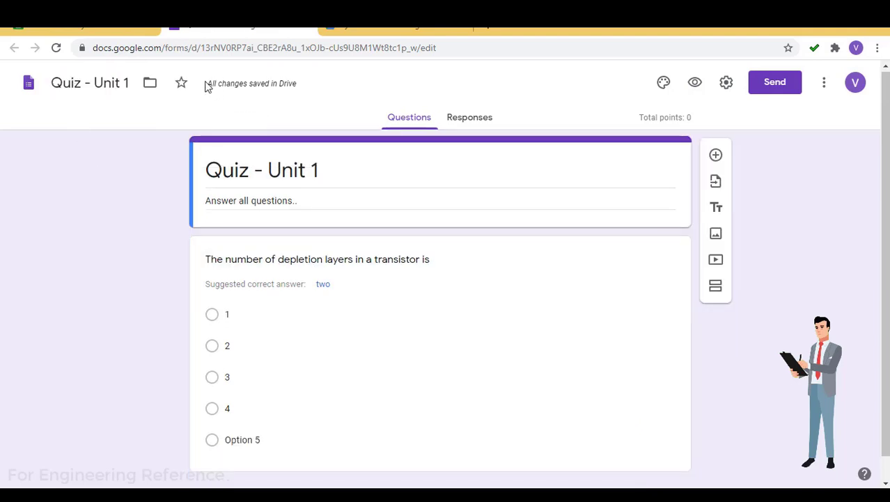
{"action": "mouse_move", "coordinate": [294, 85]}
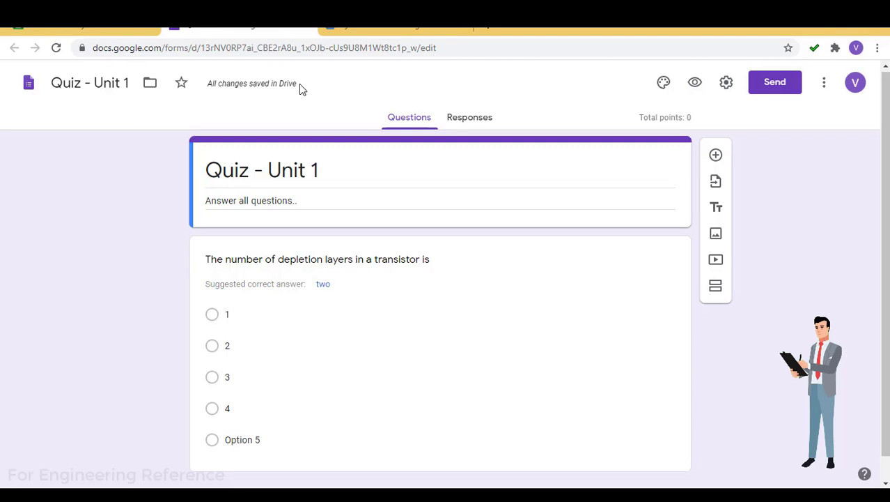
{"action": "left_click", "coordinate": [311, 28]}
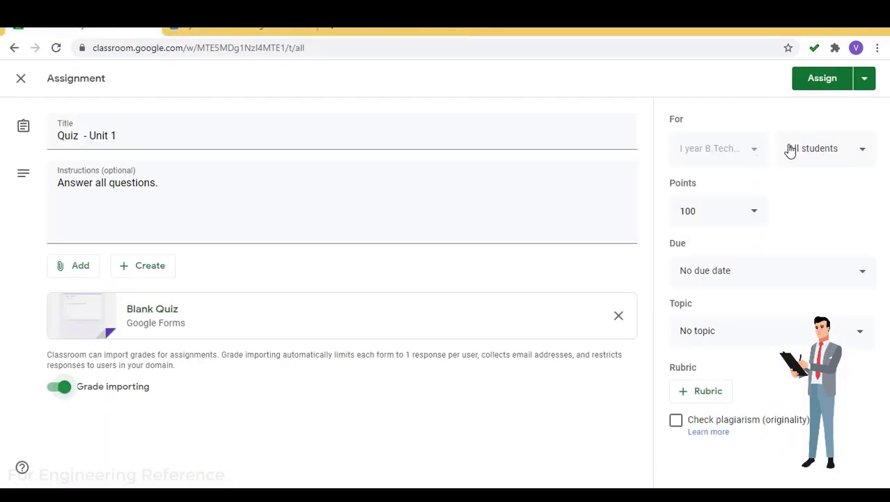
Set the quiz due date to Jul 30 and file it under the Unit 1 topic
{"action": "left_click", "coordinate": [727, 277]}
{"action": "left_click", "coordinate": [735, 328]}
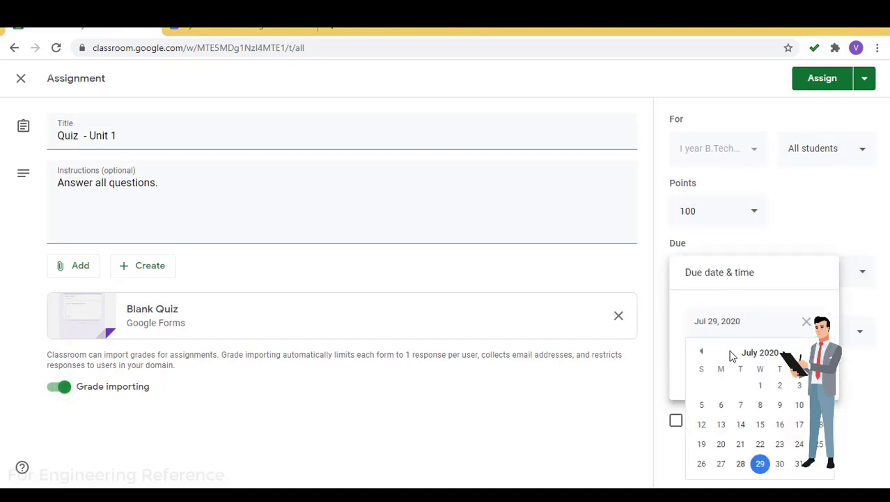
{"action": "left_click", "coordinate": [781, 461]}
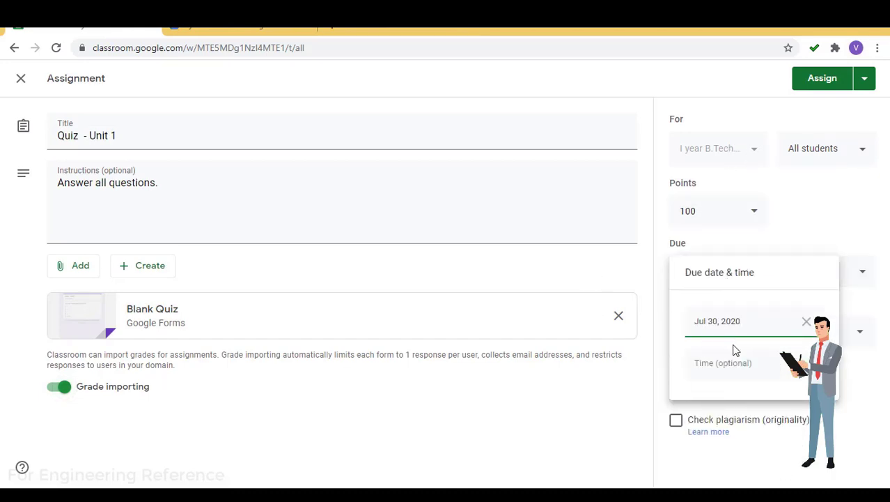
{"action": "left_click", "coordinate": [864, 416]}
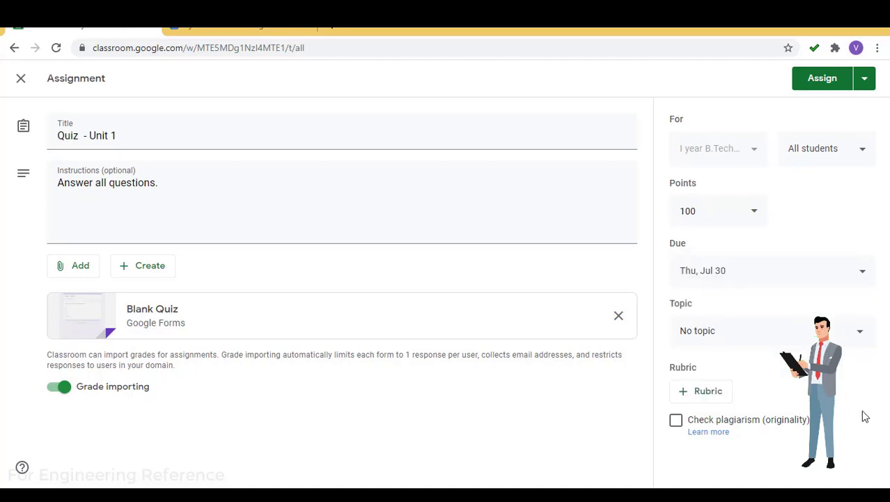
{"action": "left_click", "coordinate": [709, 330]}
{"action": "left_click", "coordinate": [701, 401]}
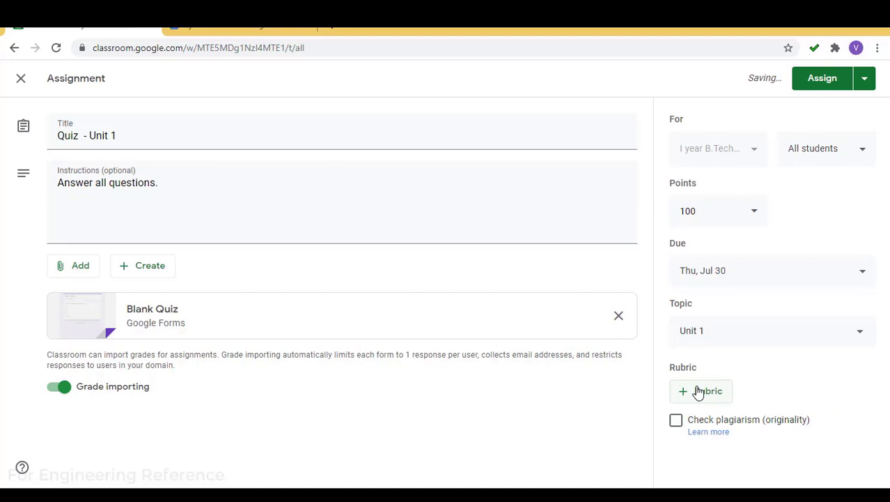
Assign Quiz - Unit 1 to the class, confirming in the dialog
{"action": "left_click", "coordinate": [821, 83]}
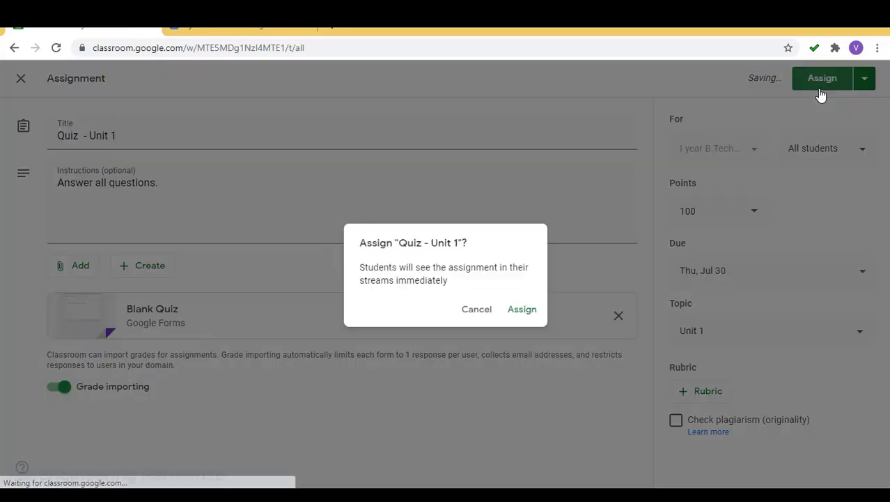
{"action": "left_click", "coordinate": [524, 317]}
{"action": "left_click", "coordinate": [318, 220]}
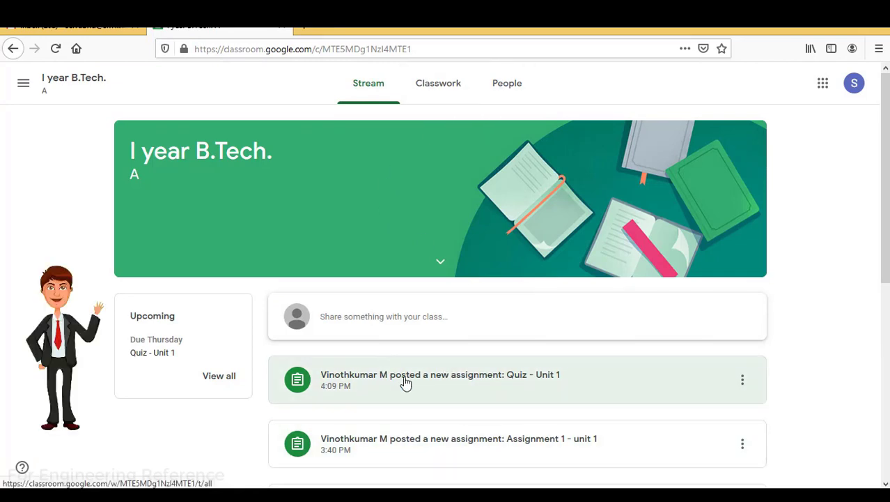
Open the Quiz - Unit 1 post from the student's Stream and launch its Google Forms attachment
{"action": "left_click", "coordinate": [459, 377]}
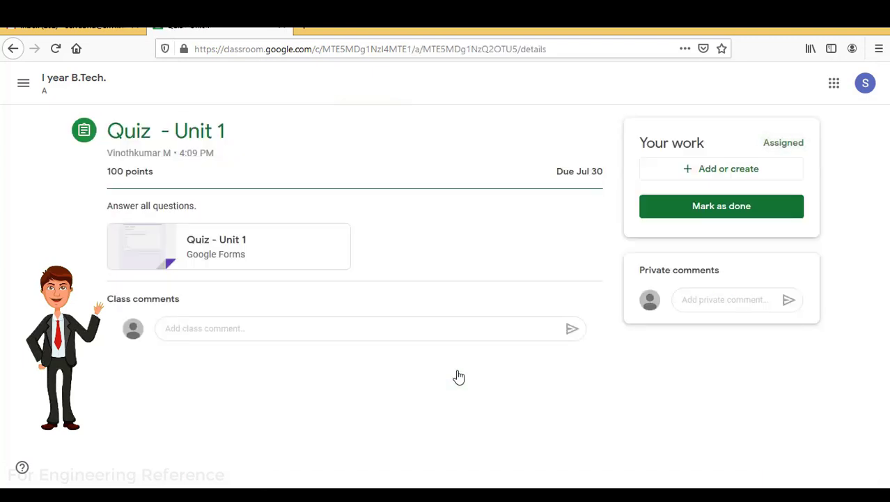
{"action": "left_click", "coordinate": [212, 247]}
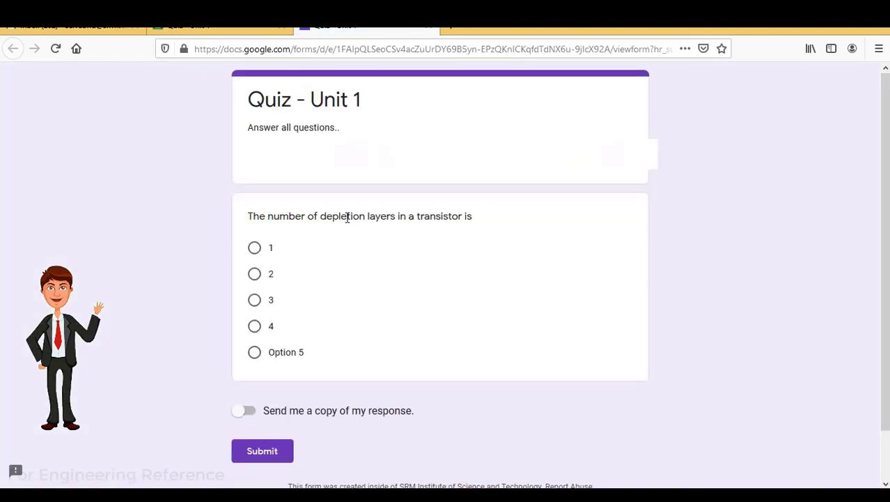
Choose answer 2 for the depletion-layers question and submit the quiz
{"action": "left_click", "coordinate": [255, 274]}
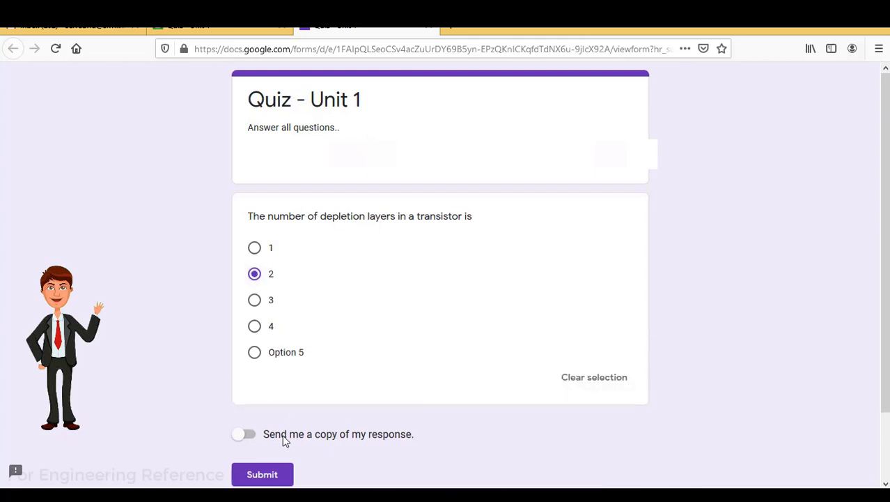
{"action": "left_click", "coordinate": [268, 472]}
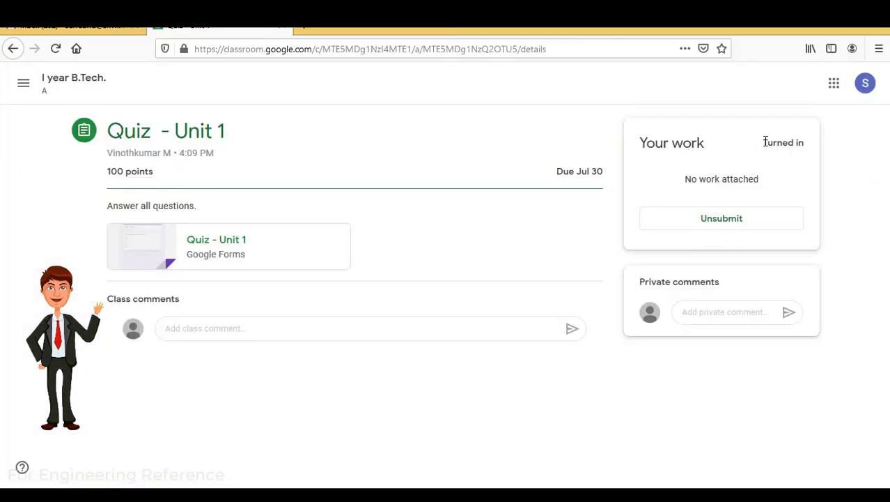
Check the quiz's Turned in status, view Quiz - Unit 1 instructions (1 turned in), then return to the class
{"action": "left_click_drag", "start_coordinate": [766, 142], "coordinate": [807, 144]}
{"action": "left_click", "coordinate": [766, 144]}
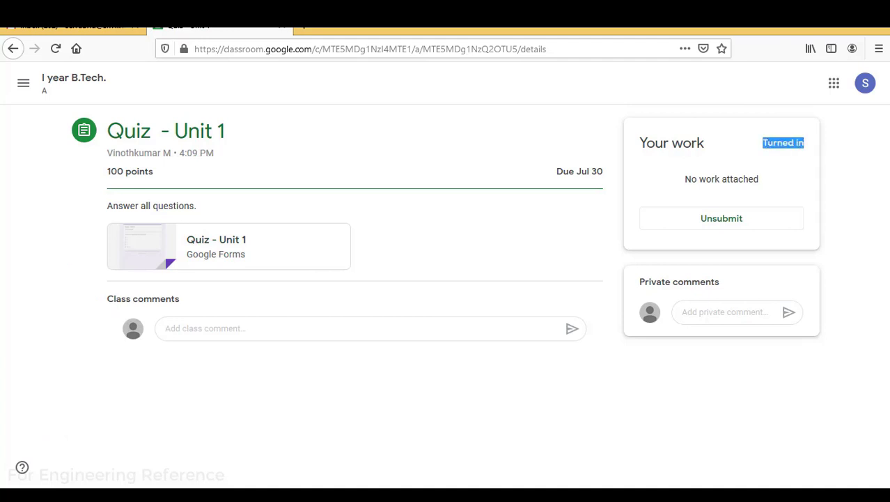
{"action": "left_click", "coordinate": [862, 234]}
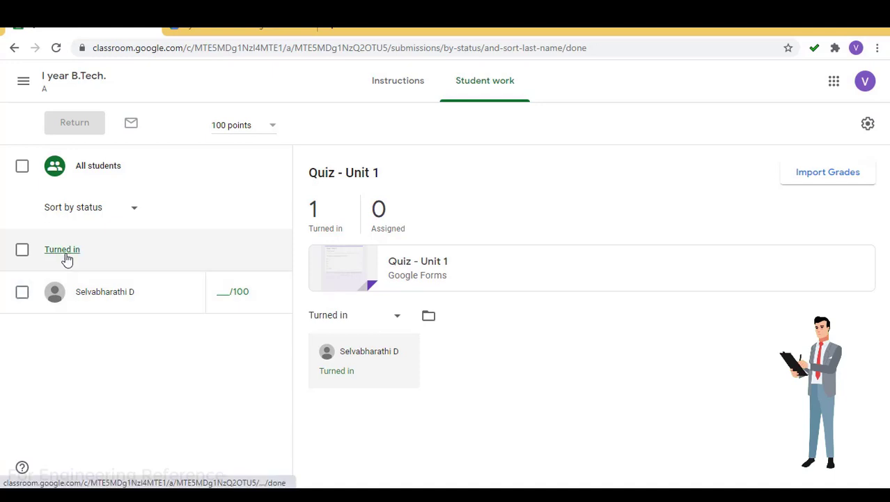
{"action": "left_click", "coordinate": [400, 92]}
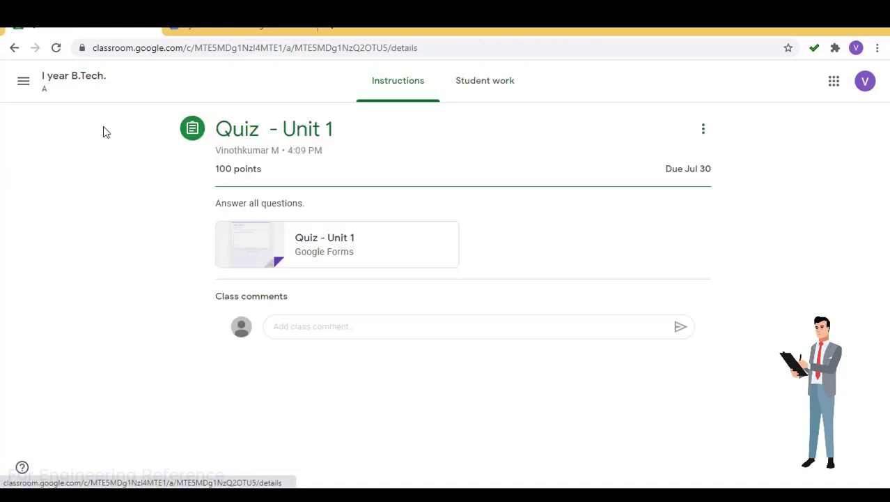
{"action": "left_click", "coordinate": [70, 78]}
{"action": "left_click", "coordinate": [412, 86]}
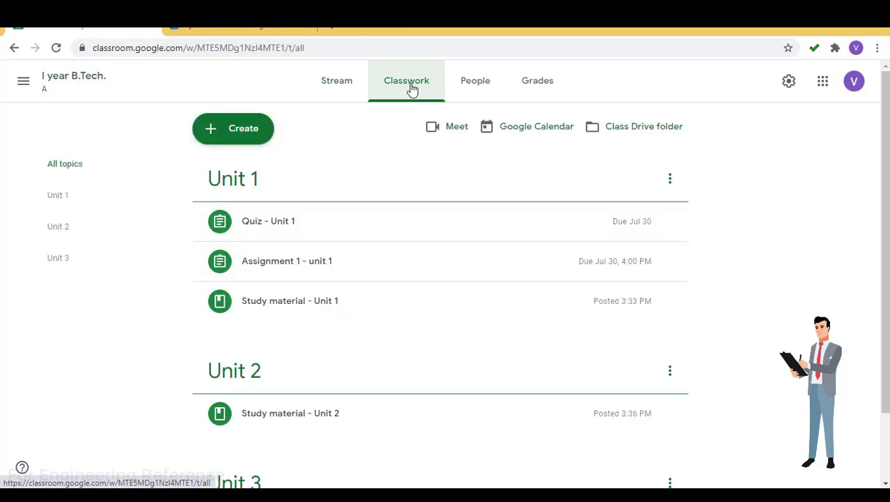
{"action": "left_click", "coordinate": [211, 141]}
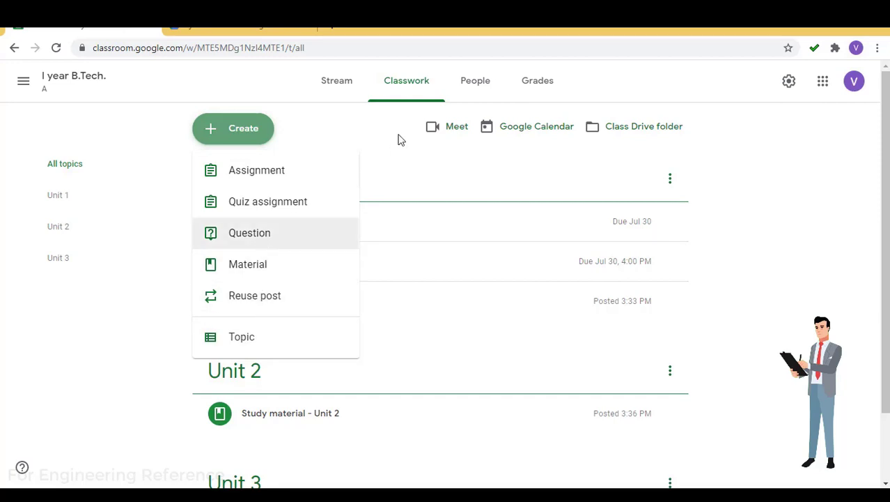
{"action": "left_click", "coordinate": [474, 92]}
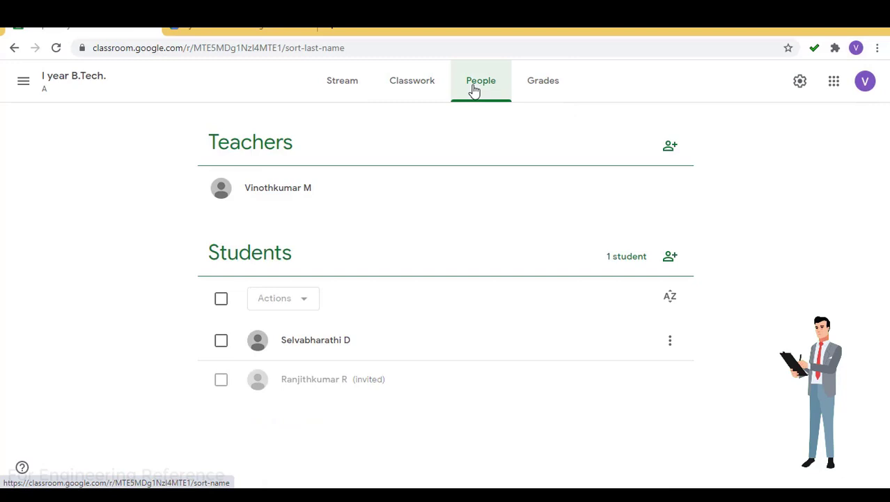
{"action": "left_click", "coordinate": [221, 341]}
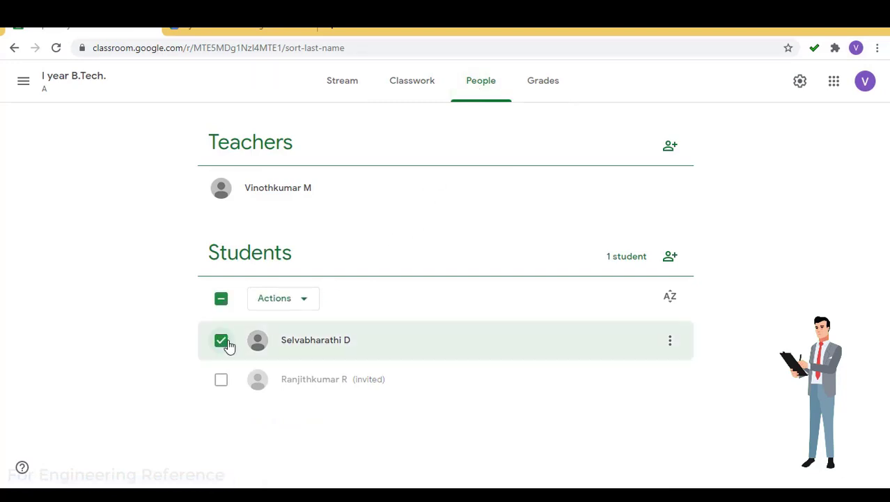
{"action": "left_click", "coordinate": [308, 342]}
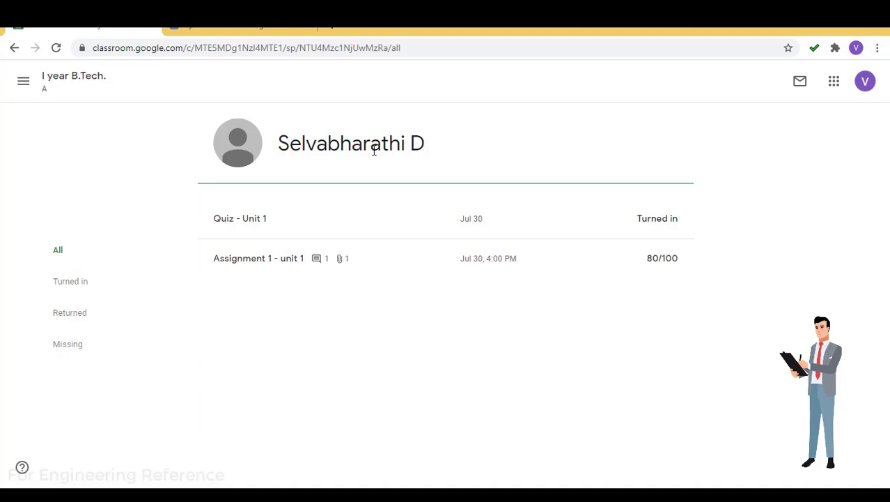
{"action": "left_click", "coordinate": [70, 81]}
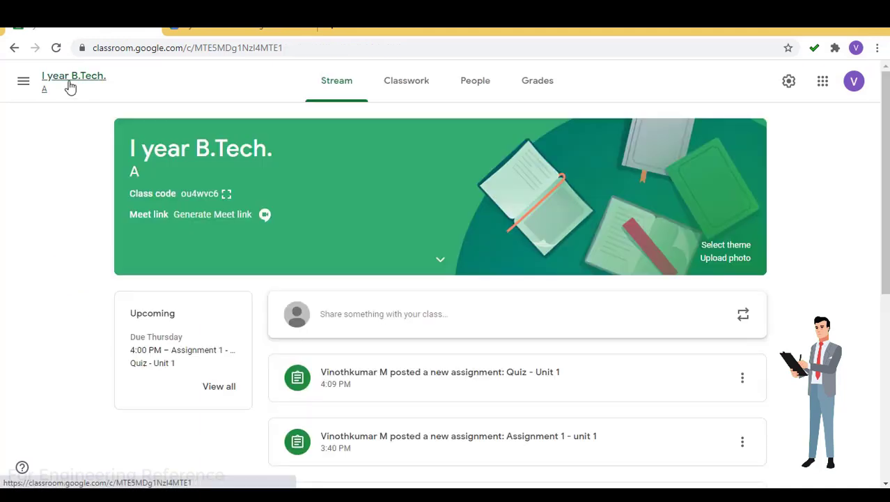
Open the Grades page, dismiss the setup tip, and look at Assignment 1 - unit 1's student work and column options
{"action": "left_click", "coordinate": [550, 81]}
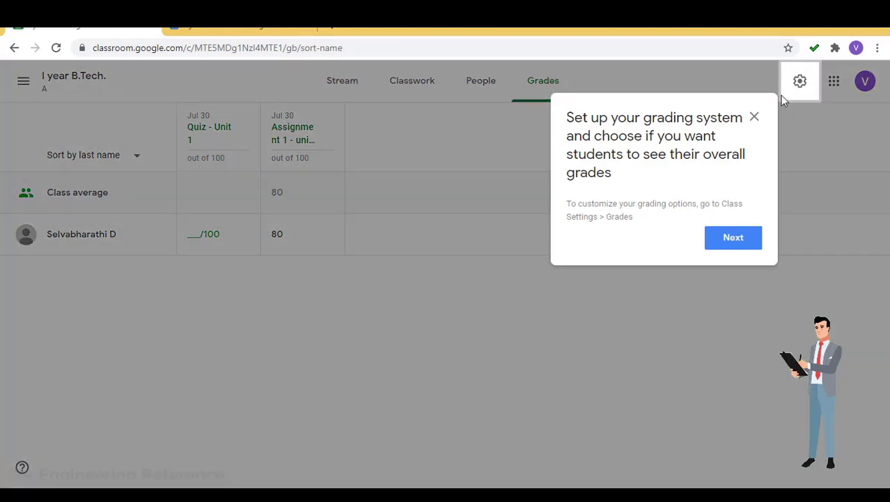
{"action": "left_click", "coordinate": [754, 117]}
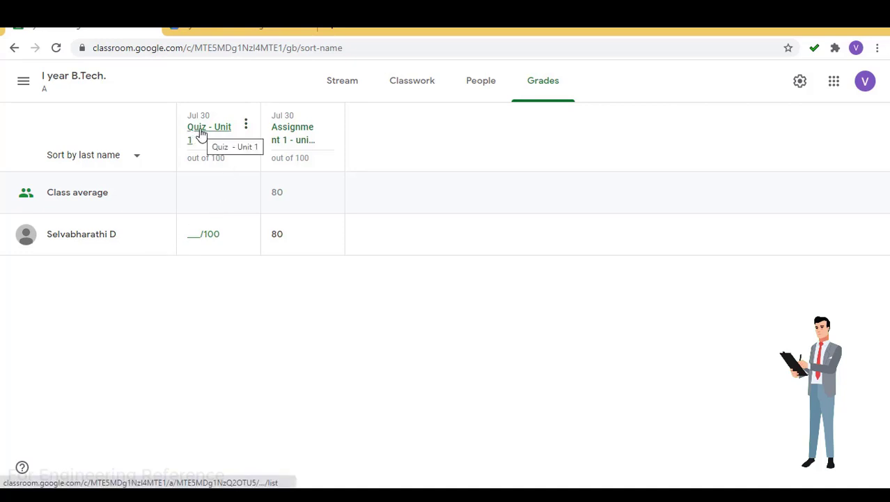
{"action": "left_click", "coordinate": [296, 136]}
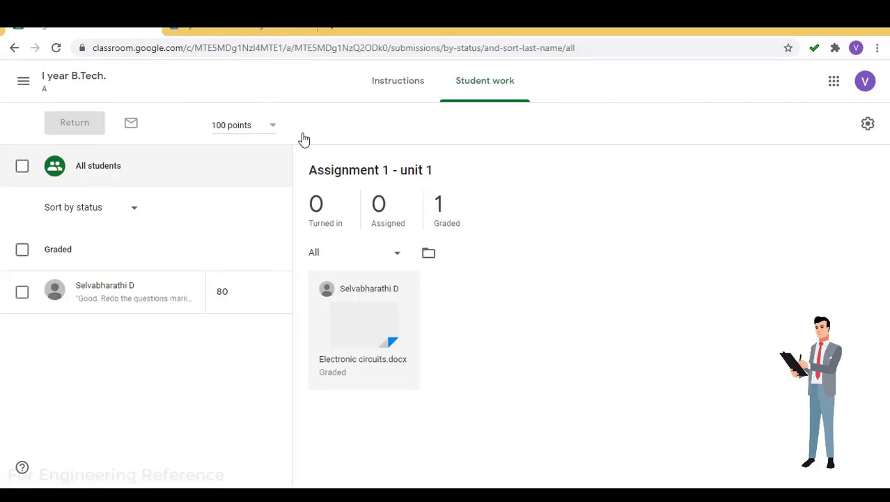
{"action": "left_click", "coordinate": [13, 49]}
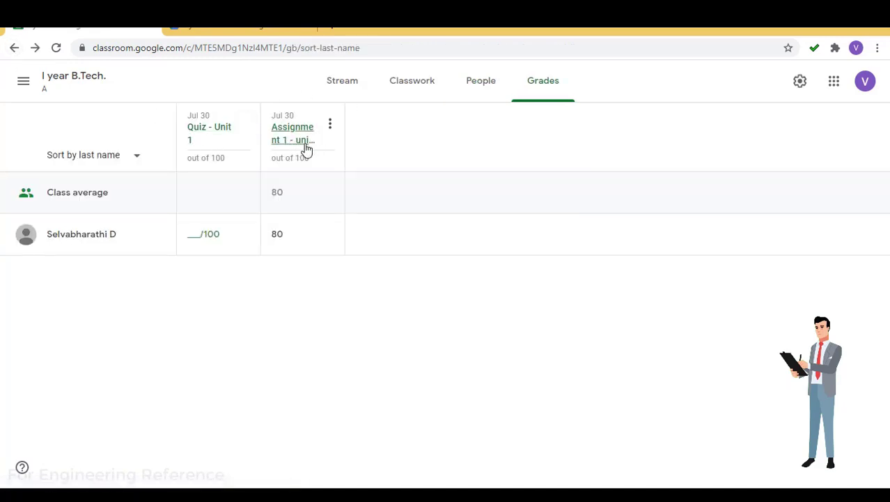
{"action": "left_click", "coordinate": [331, 126]}
{"action": "left_click", "coordinate": [415, 139]}
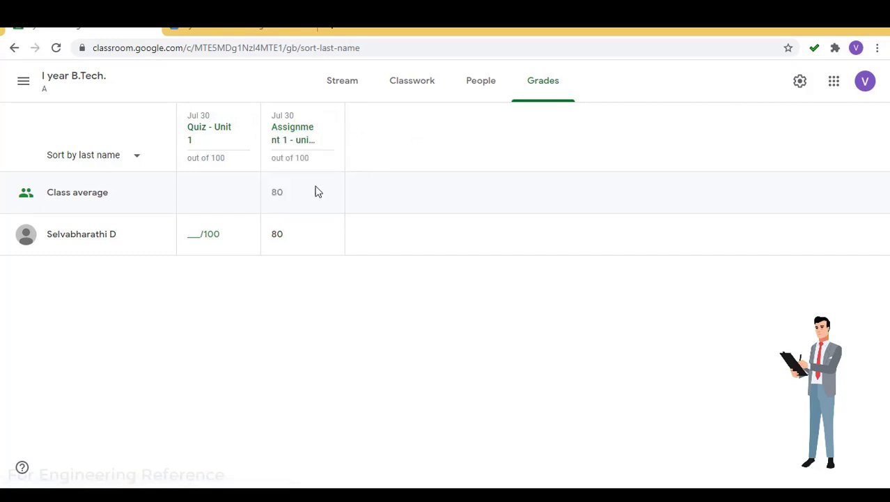
Open Assignment 1 - unit 1's submissions folder in Drive with all submissions shown, then return to the gradebook
{"action": "left_click", "coordinate": [285, 135]}
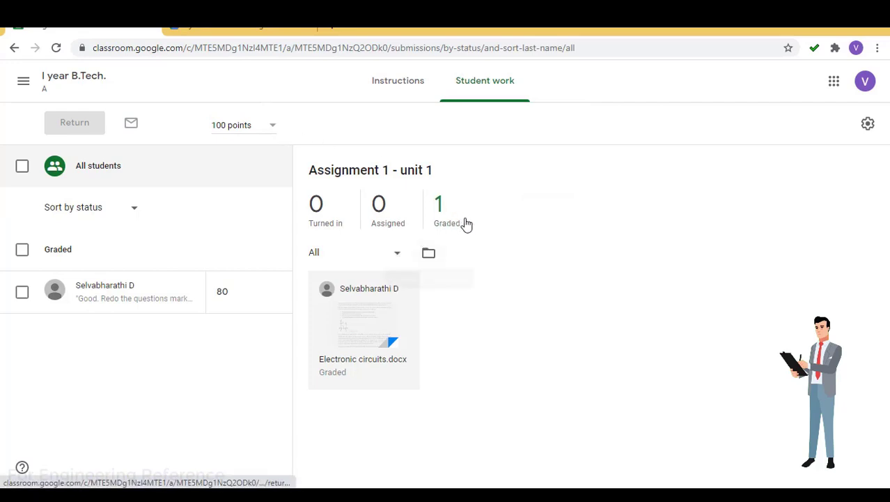
{"action": "left_click", "coordinate": [396, 260]}
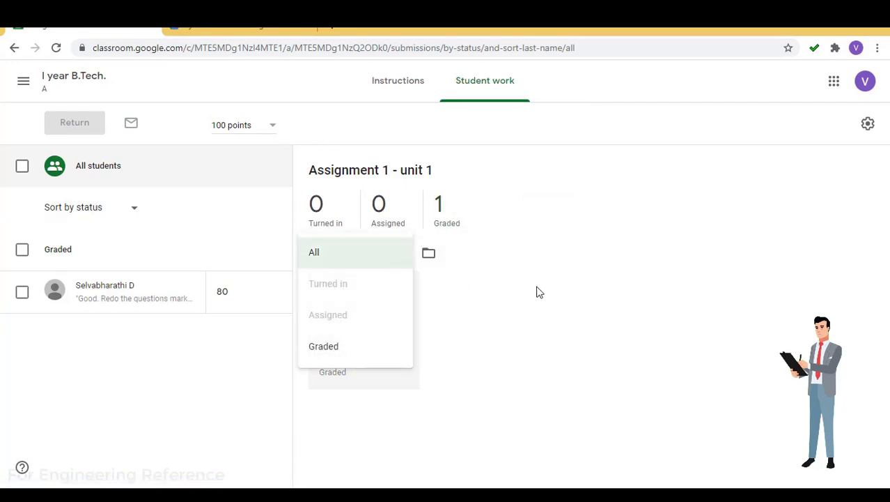
{"action": "left_click", "coordinate": [413, 258]}
{"action": "left_click", "coordinate": [429, 256]}
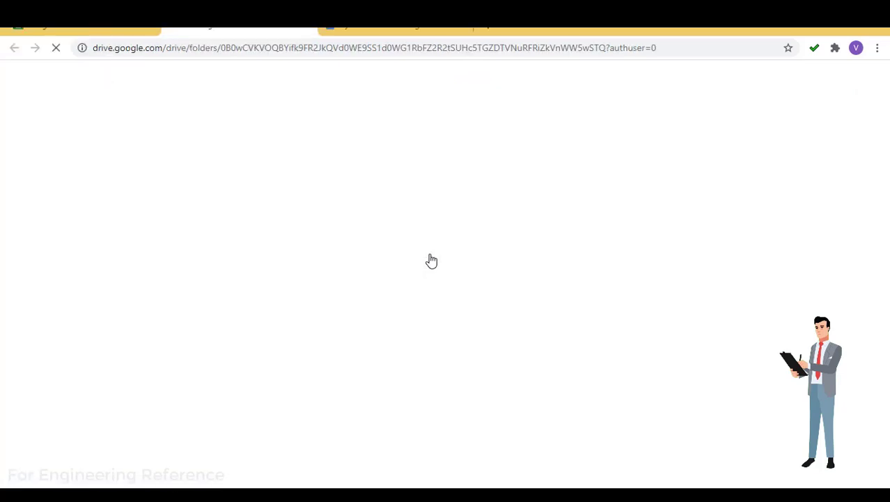
{"action": "left_click", "coordinate": [308, 30]}
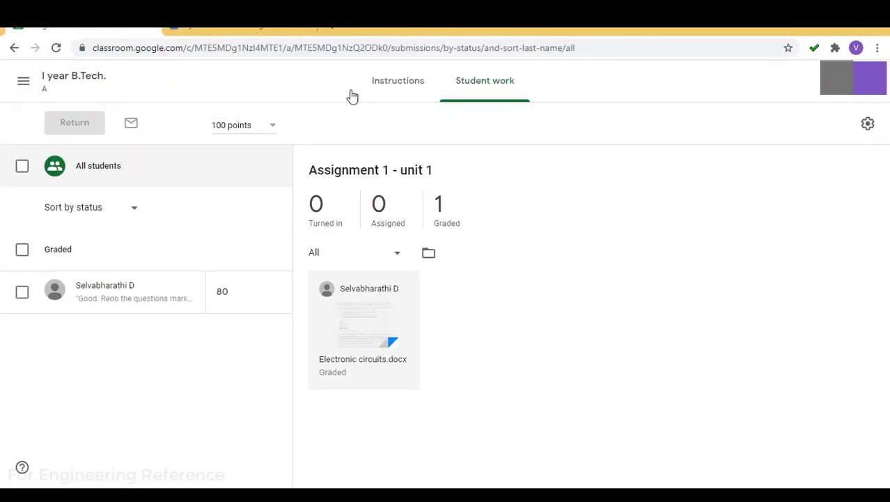
{"action": "left_click", "coordinate": [14, 47]}
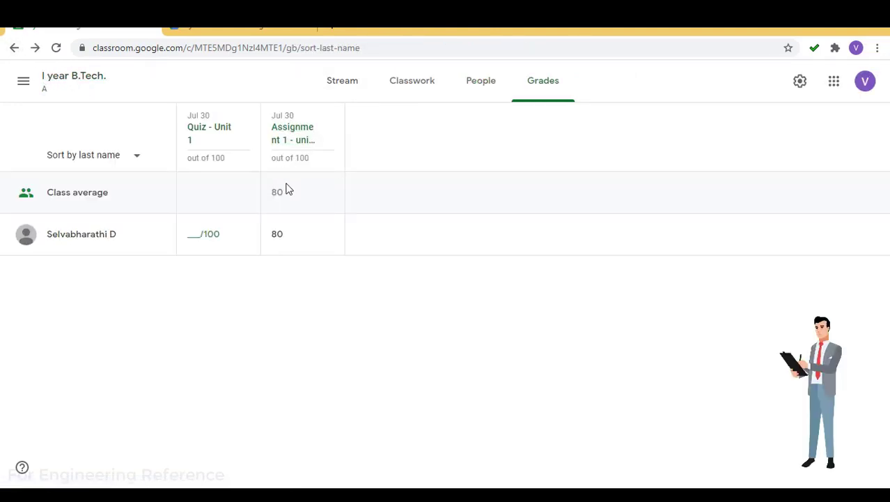
View the student's graded Assignment 1 submission (80/100) from the grade cell menu
{"action": "left_click", "coordinate": [326, 234]}
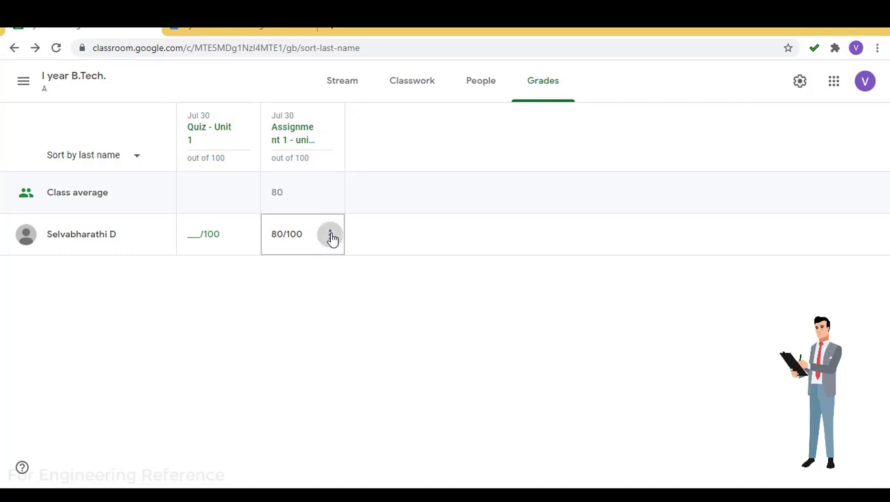
{"action": "left_click", "coordinate": [238, 287]}
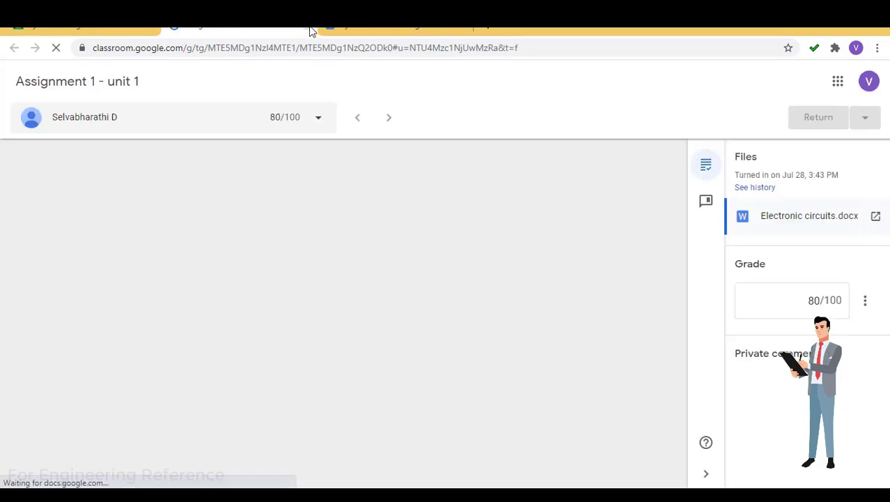
{"action": "left_click", "coordinate": [309, 28]}
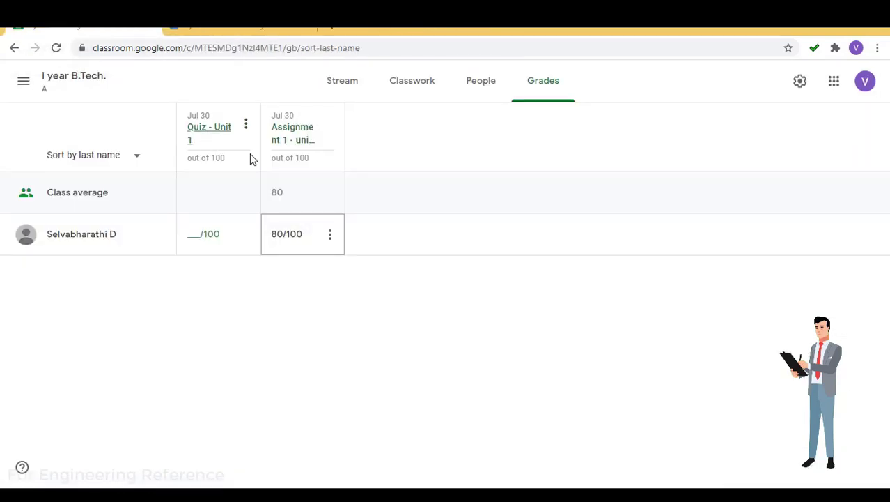
Grade the student's Quiz - Unit 1 at 100/100 and return it, then open Assignment 1's student work
{"action": "left_click", "coordinate": [246, 234]}
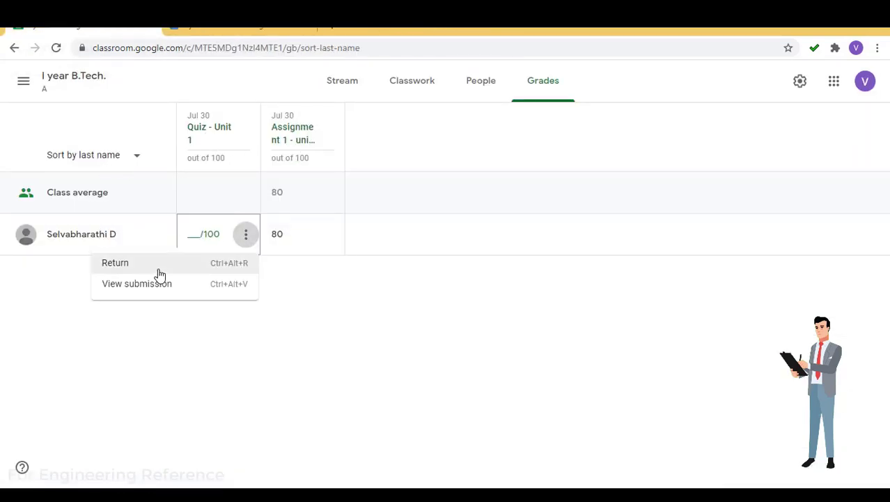
{"action": "left_click", "coordinate": [194, 237]}
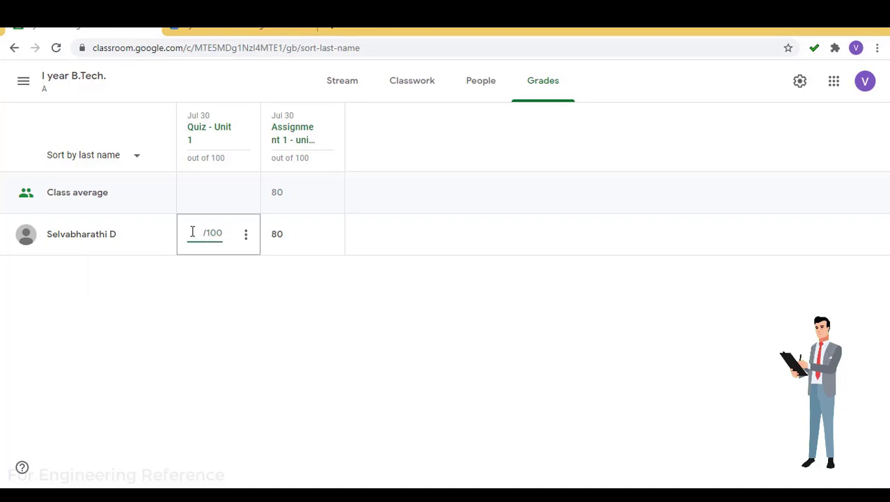
{"action": "left_click", "coordinate": [246, 235]}
{"action": "left_click", "coordinate": [168, 265]}
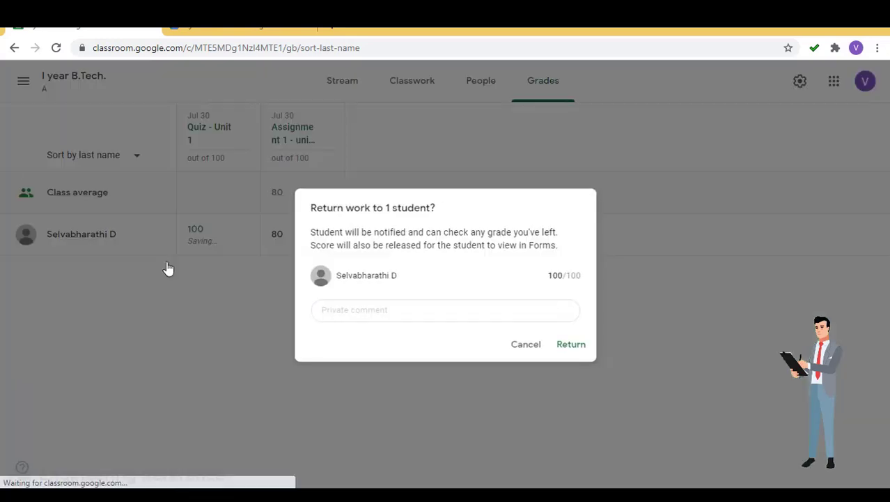
{"action": "left_click", "coordinate": [571, 345]}
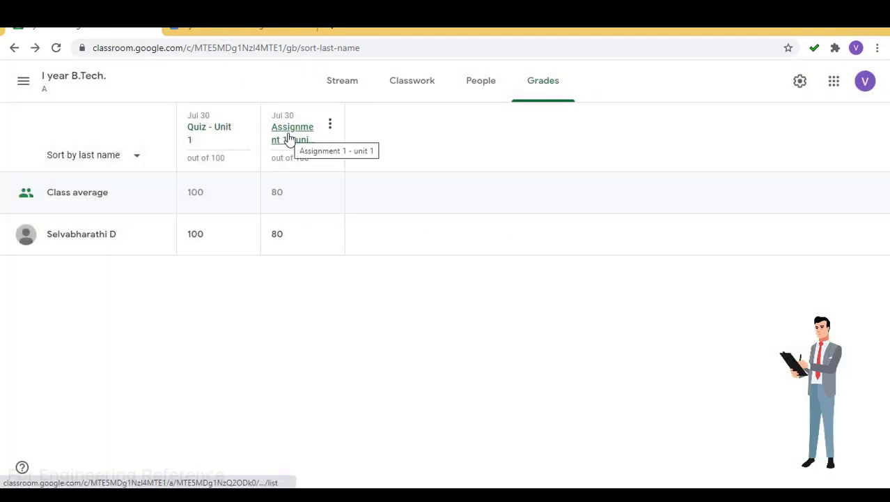
{"action": "left_click", "coordinate": [289, 139]}
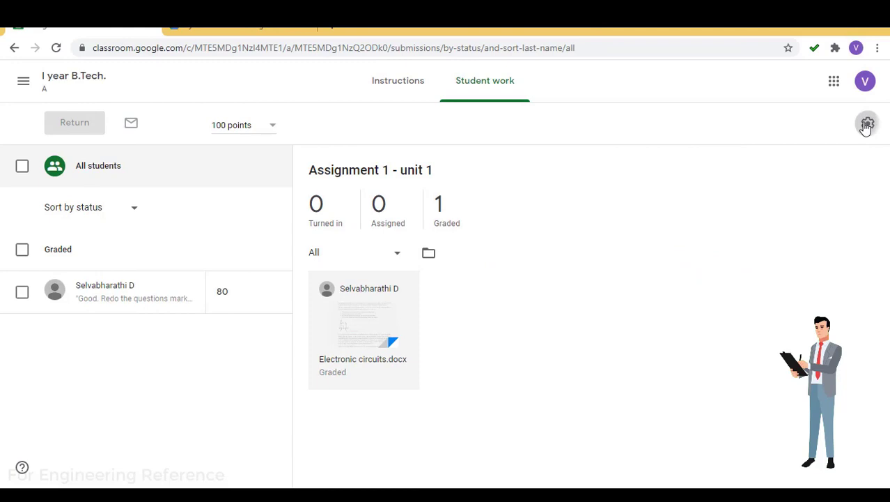
Download all grades as CSV and open I_year_BTech.csv in Excel
{"action": "left_click", "coordinate": [867, 123]}
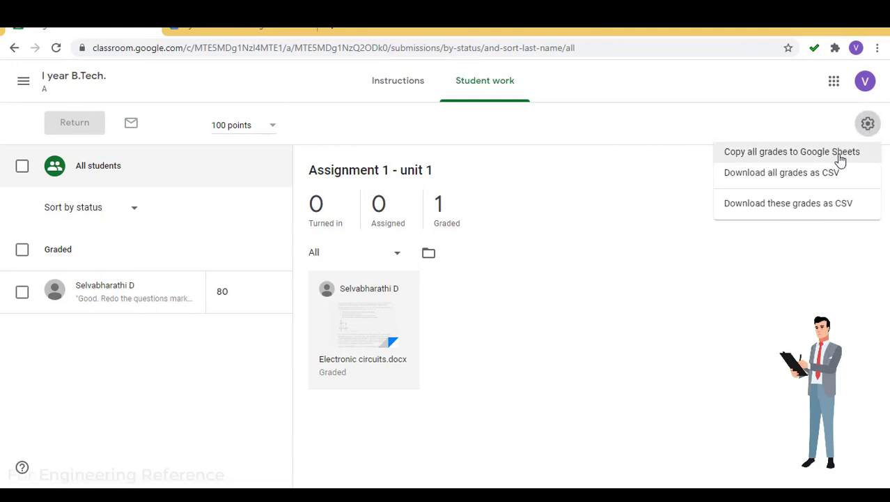
{"action": "left_click", "coordinate": [804, 180]}
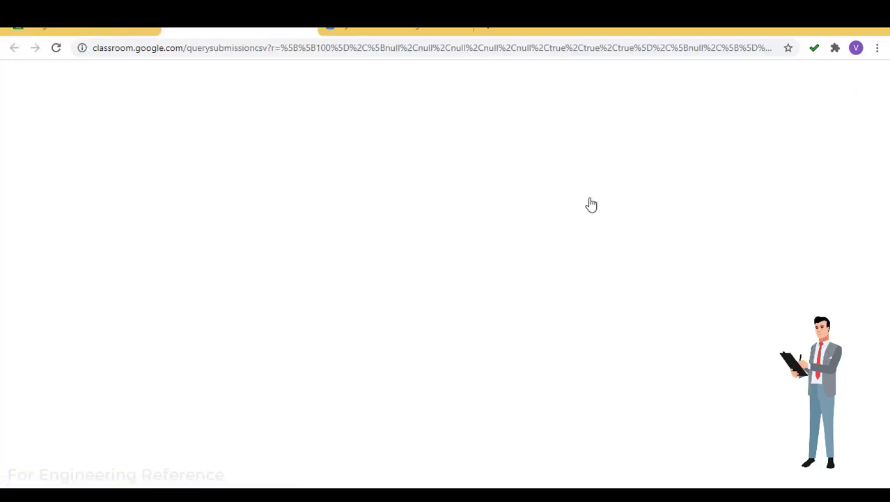
{"action": "left_click", "coordinate": [79, 474]}
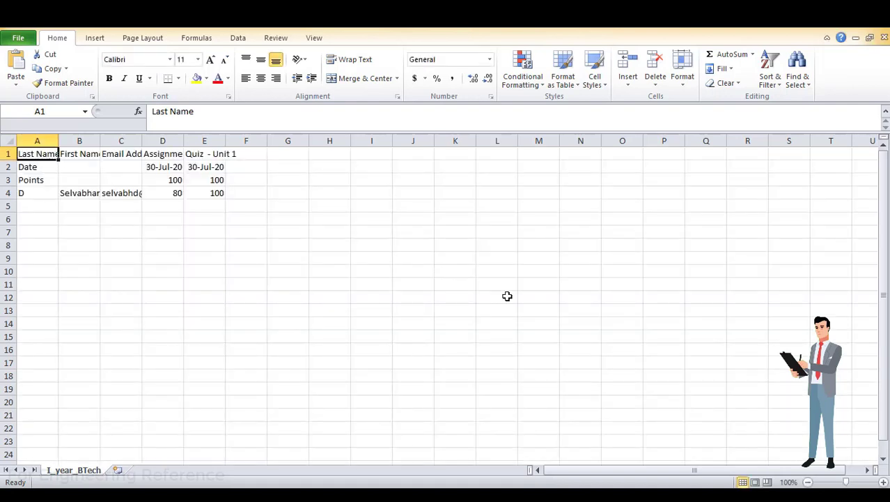
Auto-fit every column of the grades sheet to its contents
{"action": "left_click", "coordinate": [8, 142]}
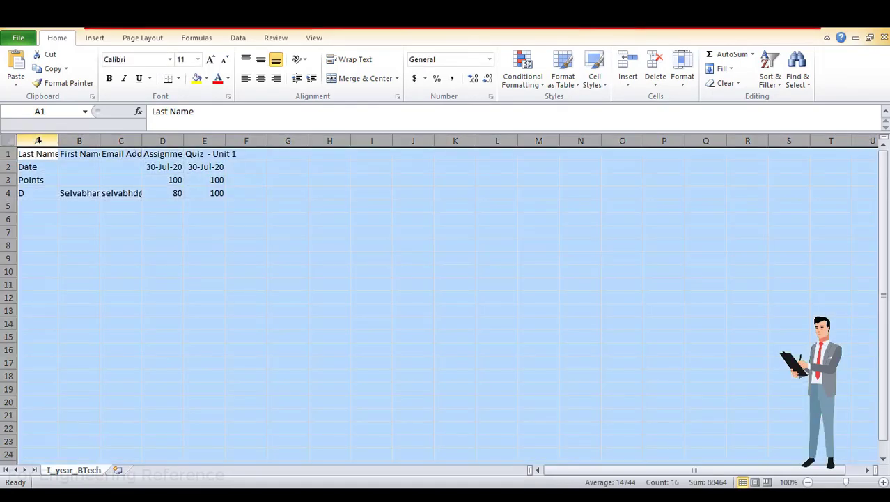
{"action": "double_click", "coordinate": [61, 142]}
{"action": "left_click", "coordinate": [237, 232]}
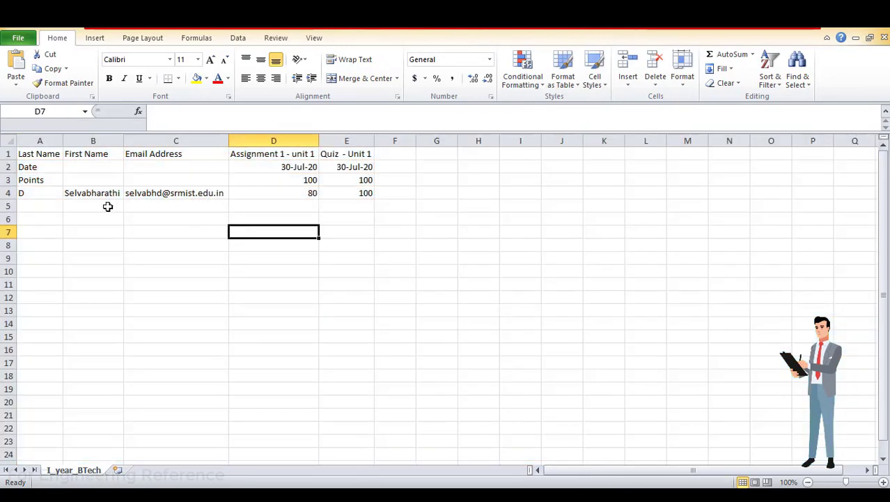
Check the student's name, email, Assignment 1 grade in D4, and the quiz grades in column E
{"action": "left_click", "coordinate": [93, 193]}
{"action": "left_click", "coordinate": [152, 190]}
{"action": "left_click", "coordinate": [307, 193]}
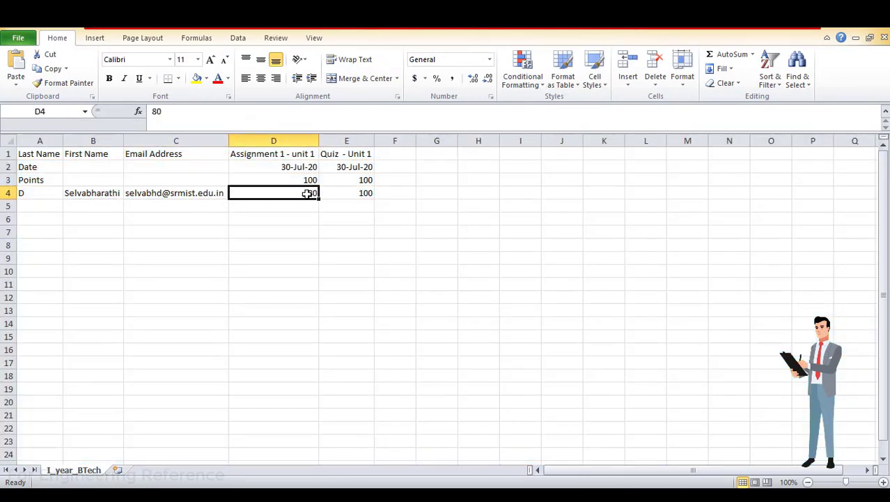
{"action": "left_click", "coordinate": [273, 141]}
{"action": "left_click", "coordinate": [346, 141]}
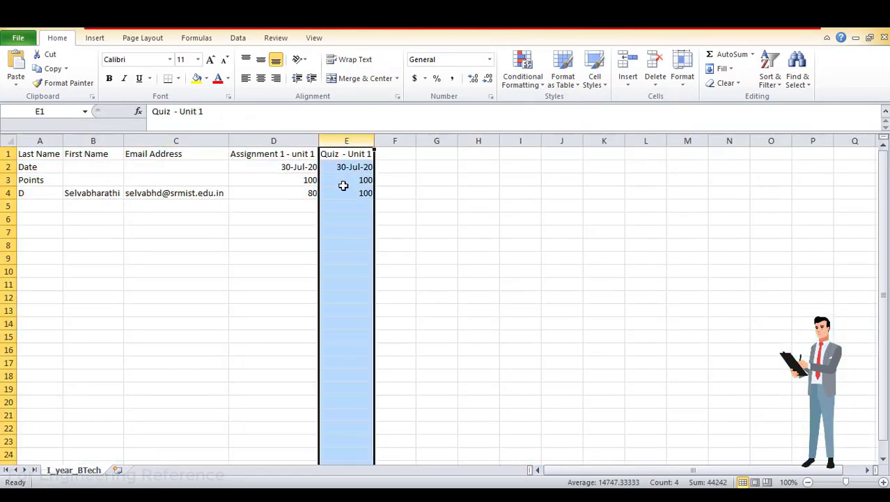
{"action": "left_click", "coordinate": [269, 257]}
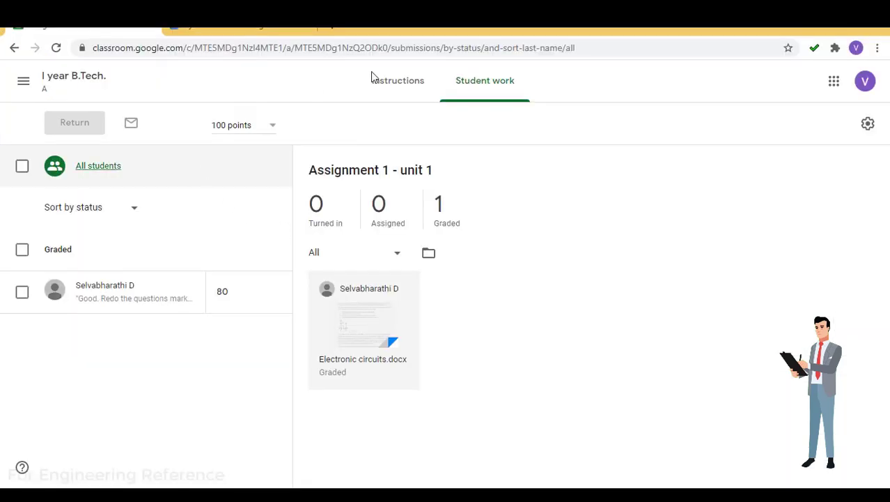
Go from the assignment's instructions back to the I year B.Tech. class and open the To review list
{"action": "left_click", "coordinate": [363, 88]}
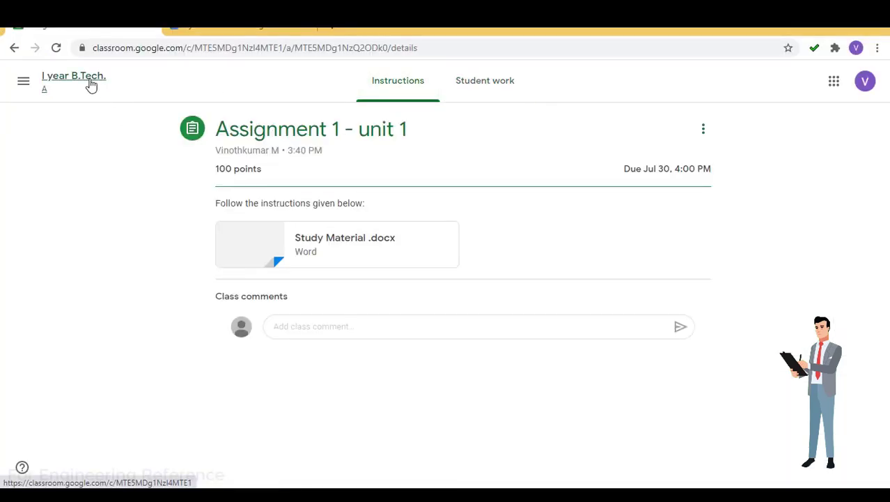
{"action": "left_click", "coordinate": [88, 80]}
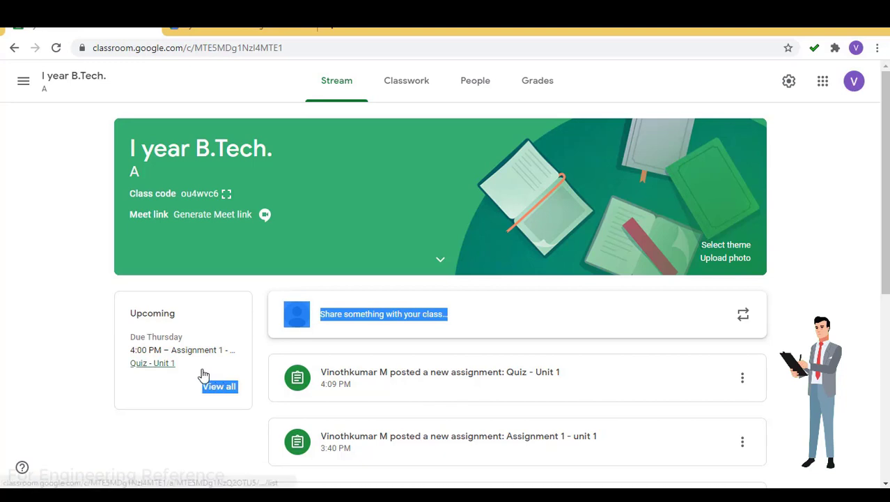
{"action": "left_click", "coordinate": [127, 301]}
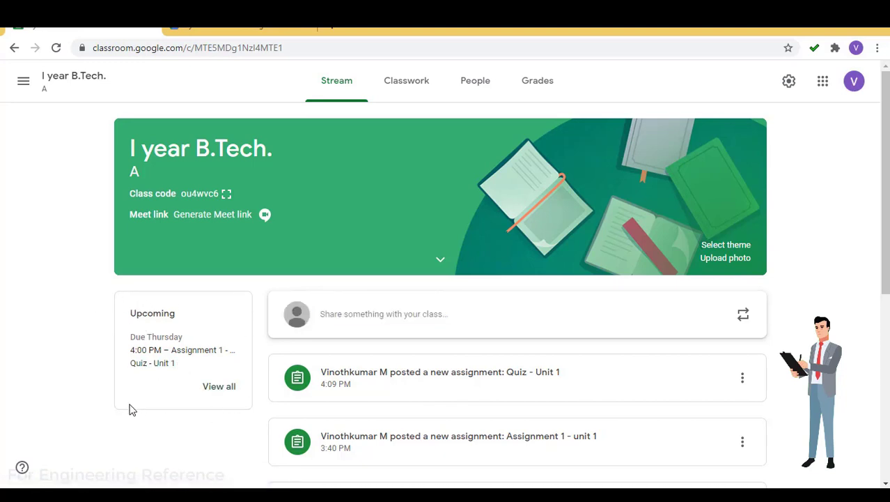
{"action": "left_click", "coordinate": [219, 388]}
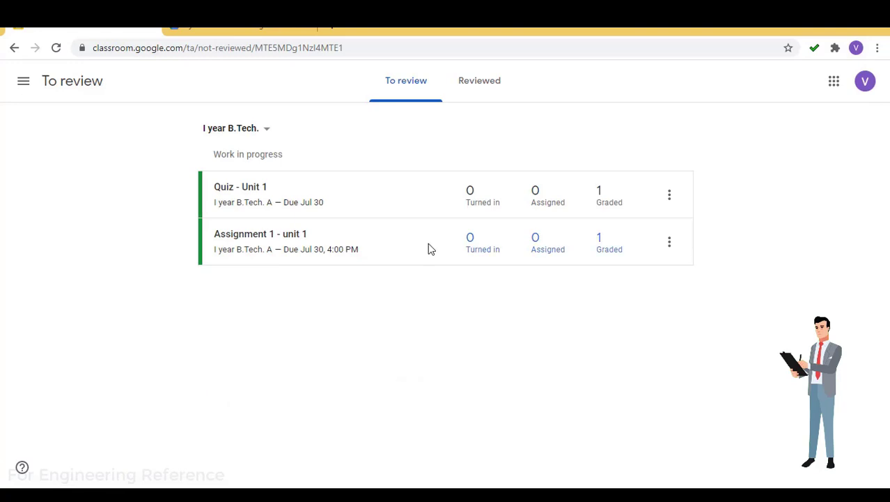
Mark Quiz - Unit 1 as reviewed and compare the Reviewed and To review lists
{"action": "left_click", "coordinate": [668, 197]}
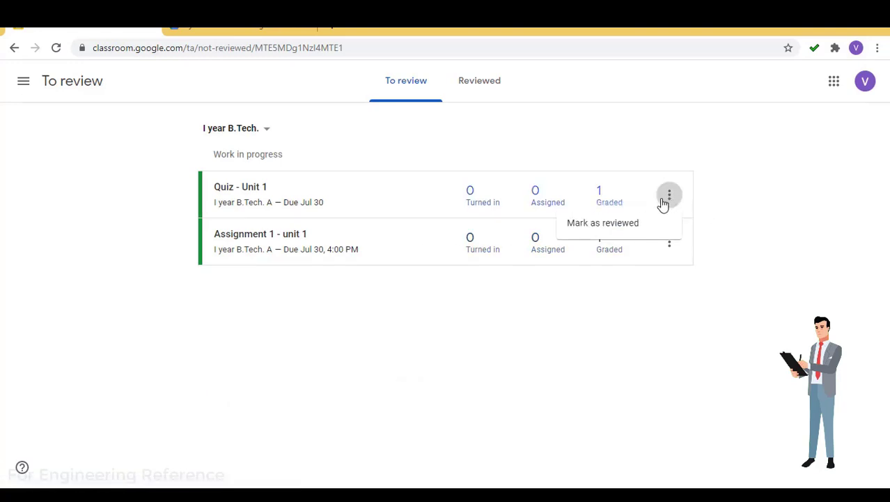
{"action": "left_click", "coordinate": [612, 231]}
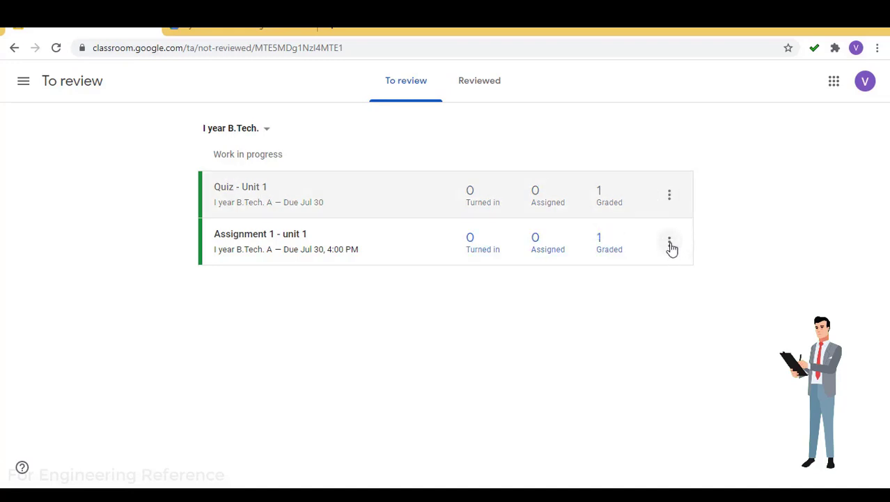
{"action": "left_click", "coordinate": [476, 95]}
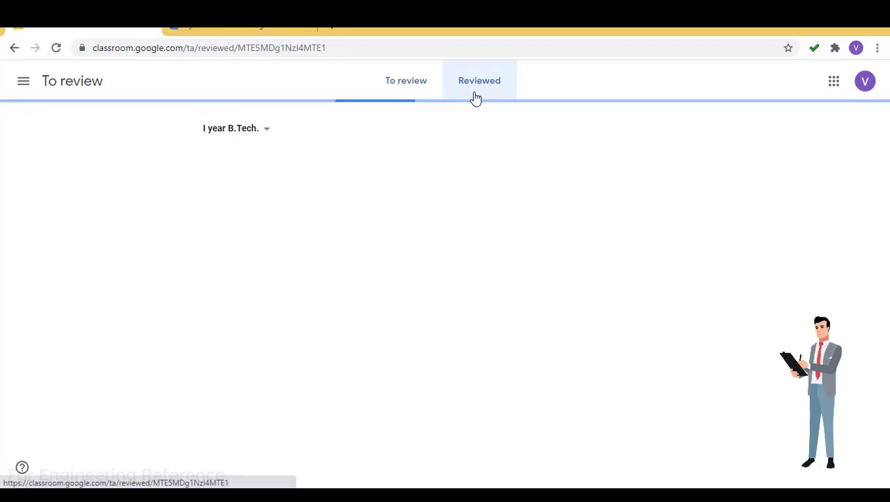
{"action": "left_click", "coordinate": [413, 91]}
{"action": "left_click", "coordinate": [506, 98]}
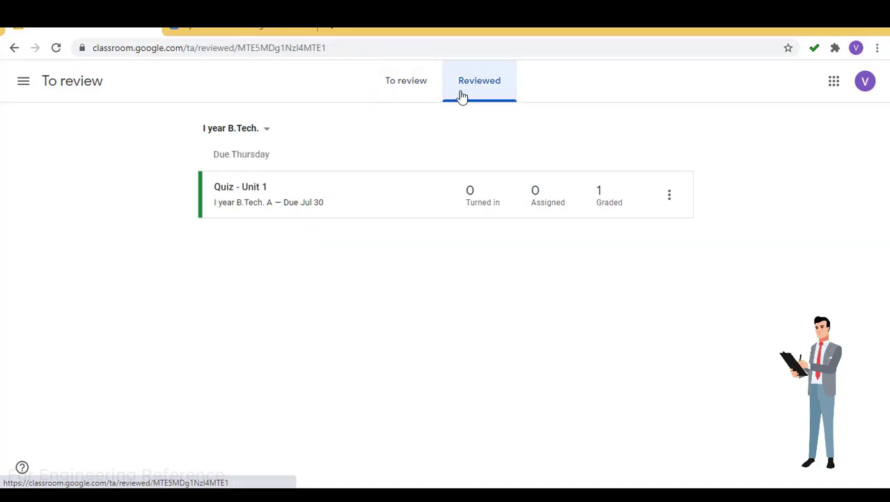
{"action": "left_click", "coordinate": [404, 86]}
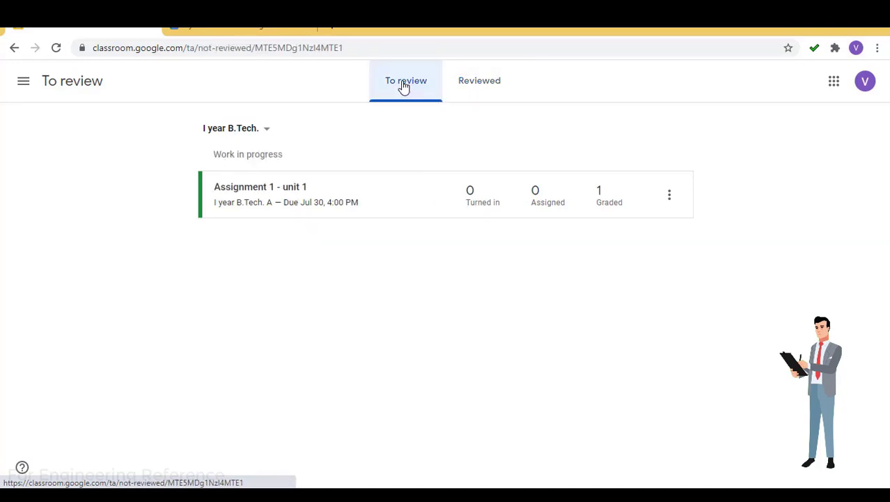
Go back to the I year B.Tech. stream, scroll down to the welcome announcement, then return to the top
{"action": "left_click", "coordinate": [14, 49]}
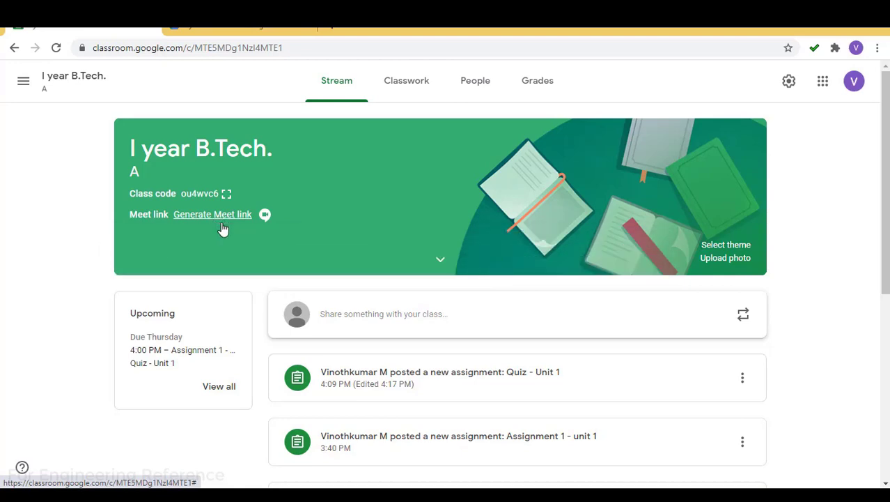
{"action": "scroll", "coordinate": [862, 306], "scroll_direction": "down", "scroll_amount": 2}
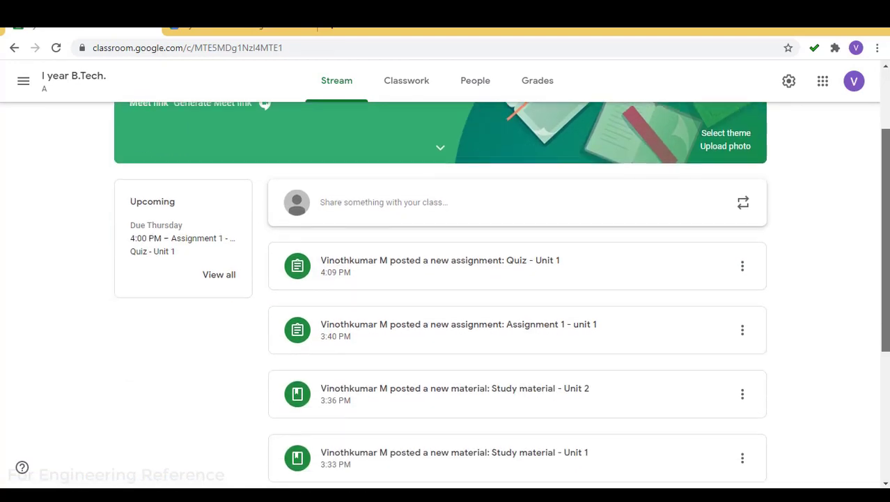
{"action": "scroll", "coordinate": [515, 292], "scroll_direction": "down", "scroll_amount": 4}
{"action": "scroll", "coordinate": [515, 293], "scroll_direction": "up", "scroll_amount": 5}
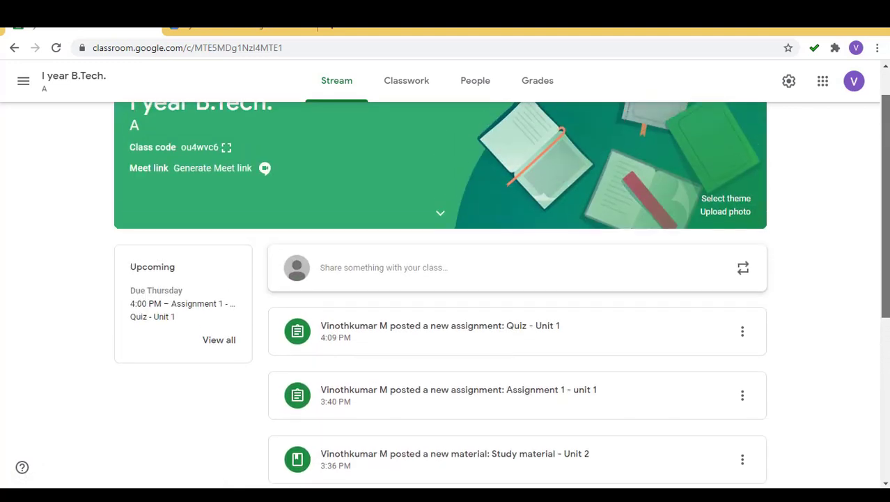
{"action": "scroll", "coordinate": [516, 293], "scroll_direction": "down", "scroll_amount": 2}
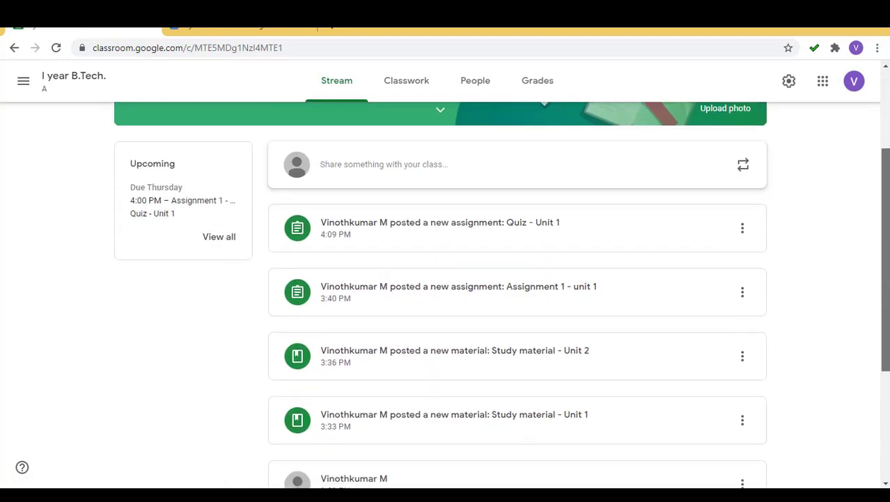
{"action": "scroll", "coordinate": [884, 364], "scroll_direction": "down", "scroll_amount": 3}
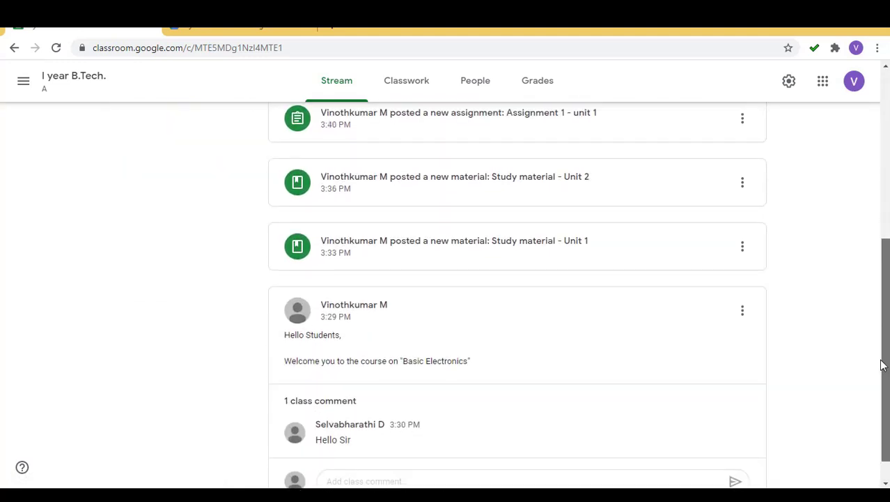
{"action": "left_click_drag", "start_coordinate": [883, 364], "coordinate": [872, 199]}
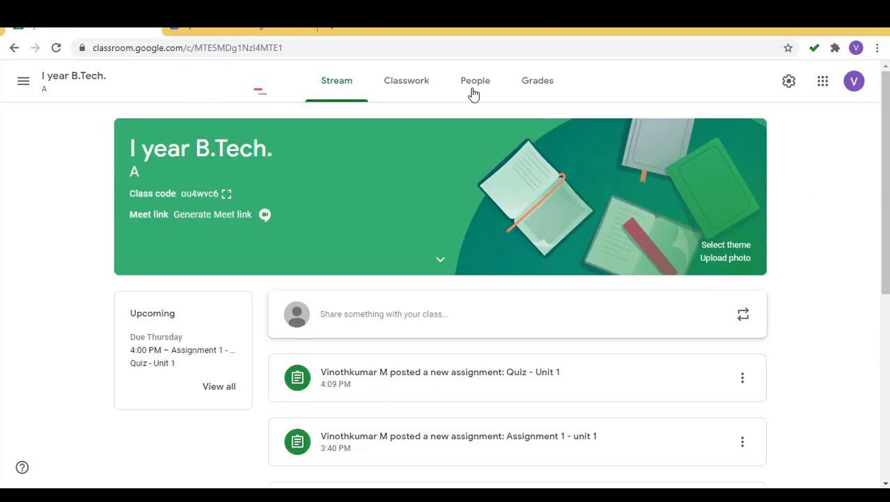